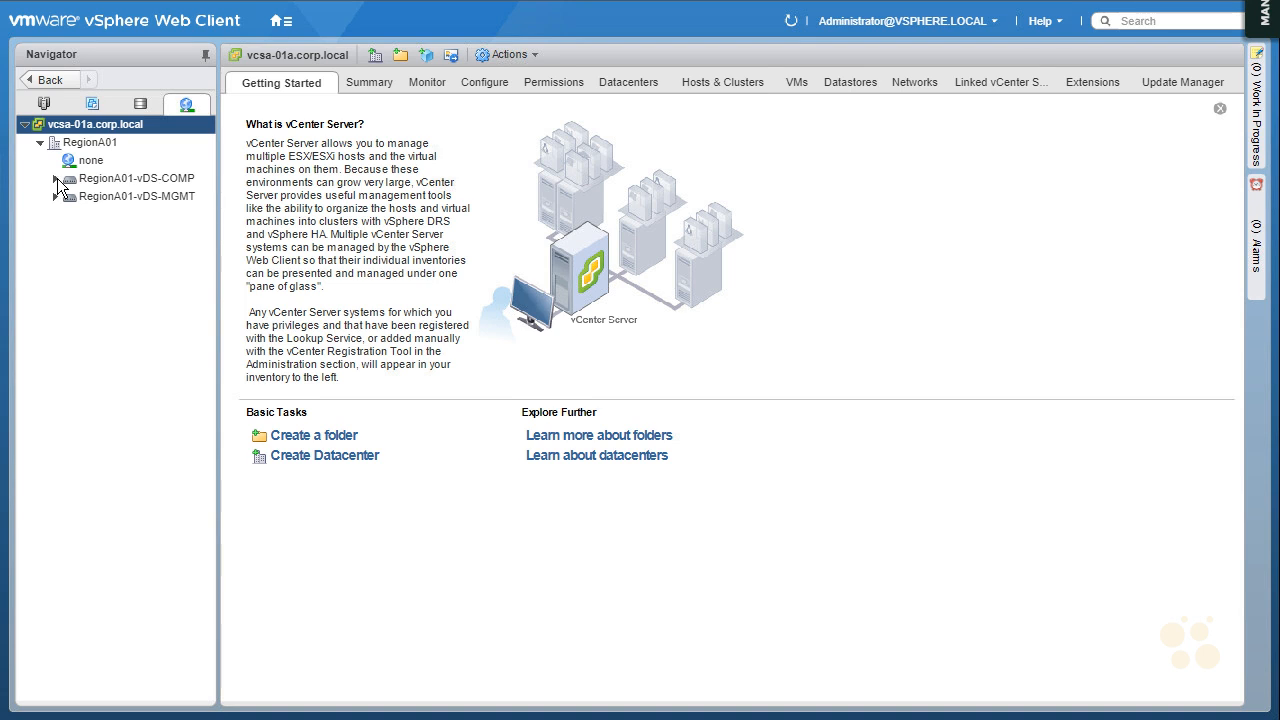
Open the Teaming and failover settings of the DPortGroup port group on the RegionA01-vDS-COMP distributed switch
{"action": "left_click", "coordinate": [168, 178]}
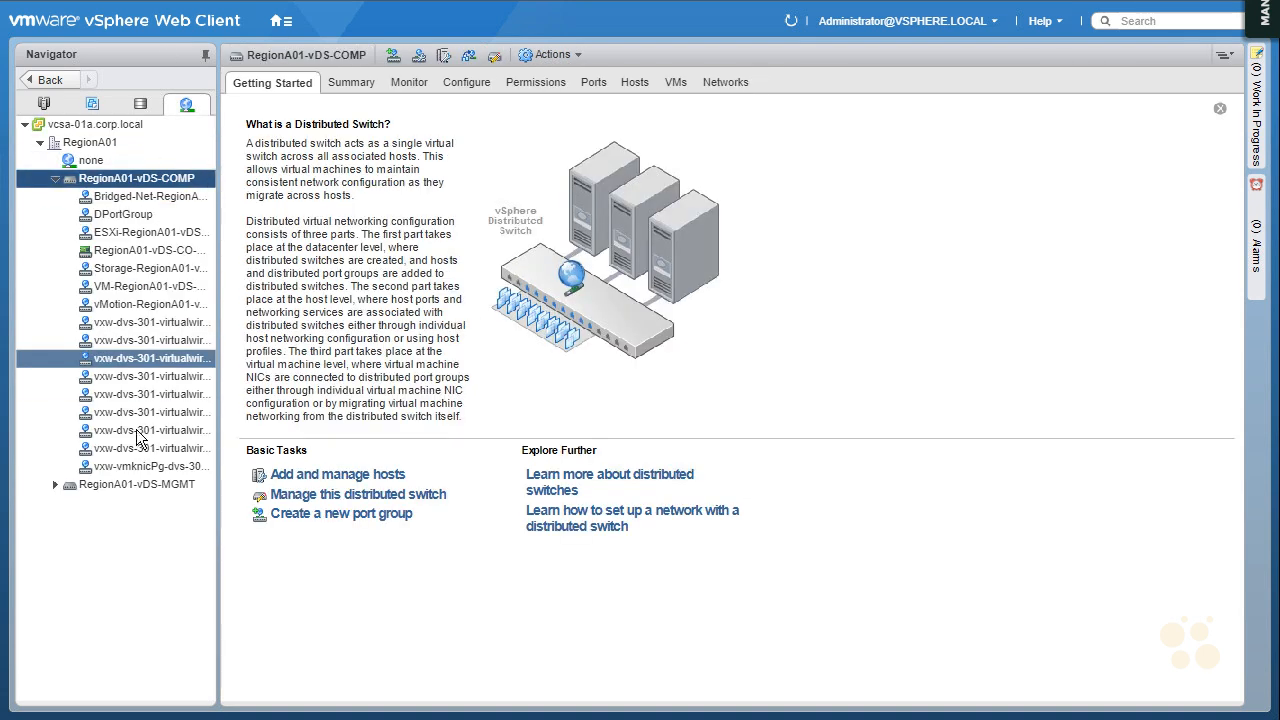
{"action": "left_click", "coordinate": [121, 215]}
{"action": "right_click", "coordinate": [120, 216]}
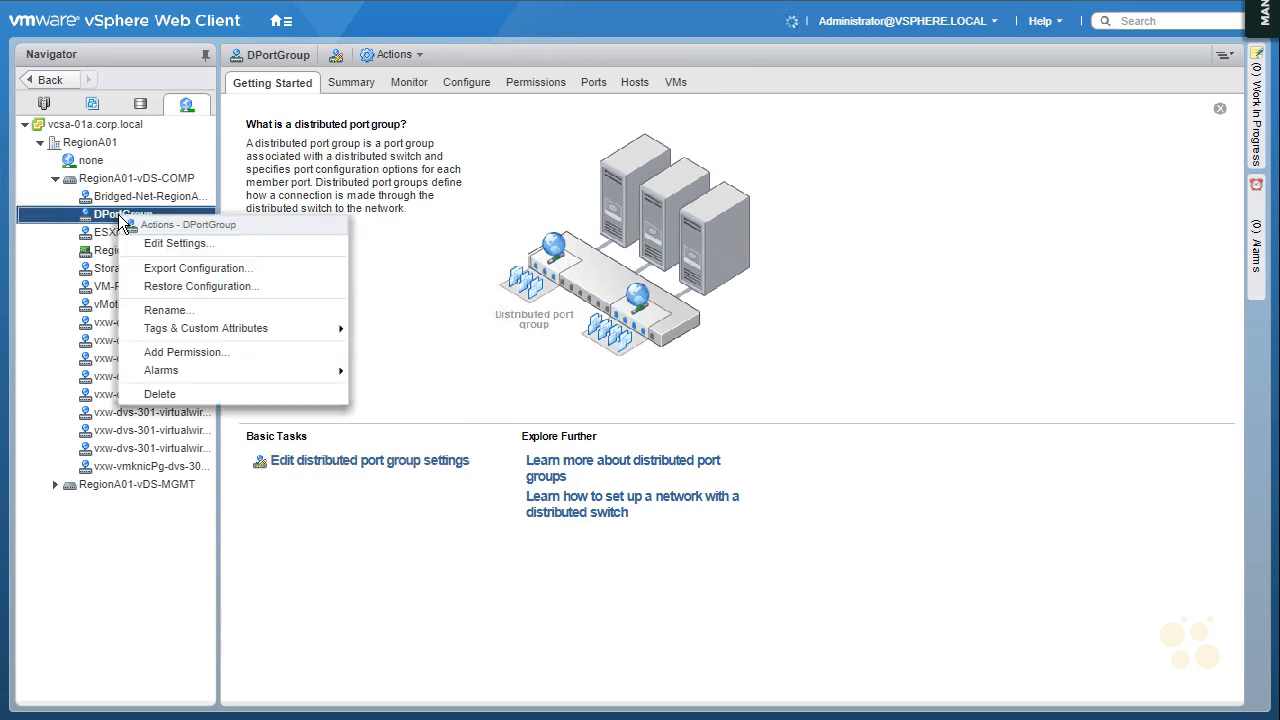
{"action": "left_click", "coordinate": [178, 245]}
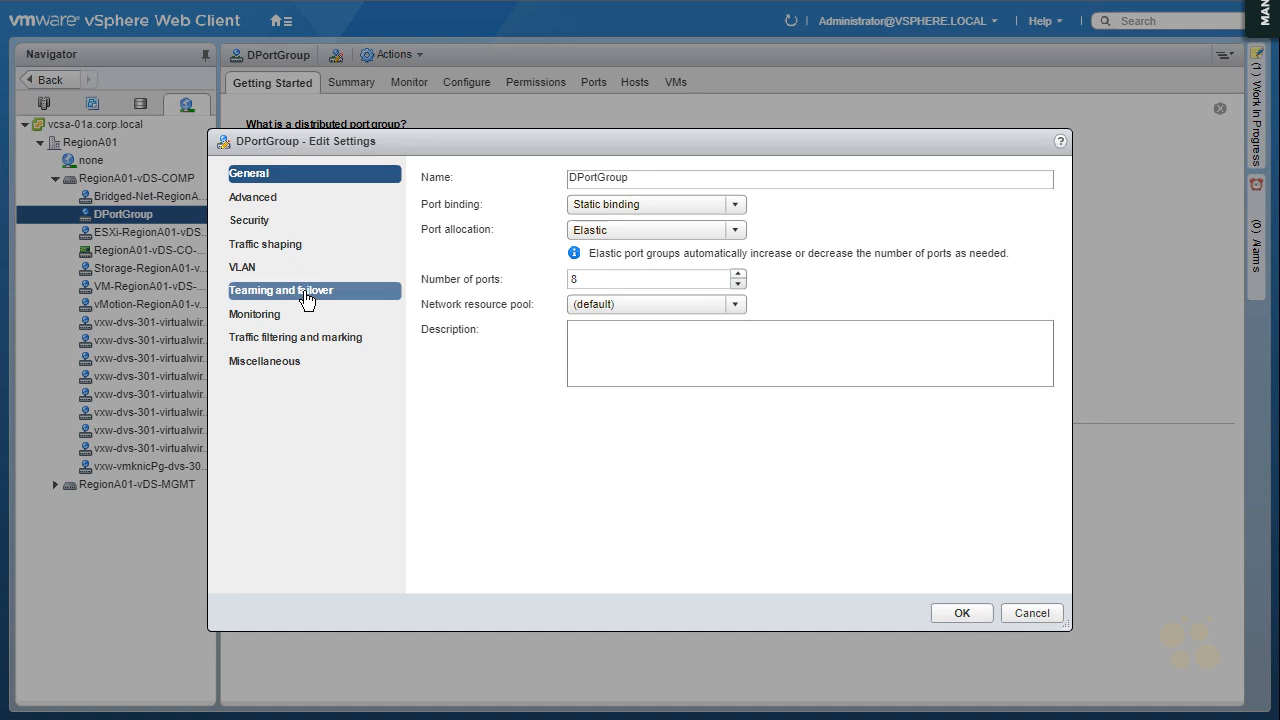
{"action": "left_click", "coordinate": [304, 300]}
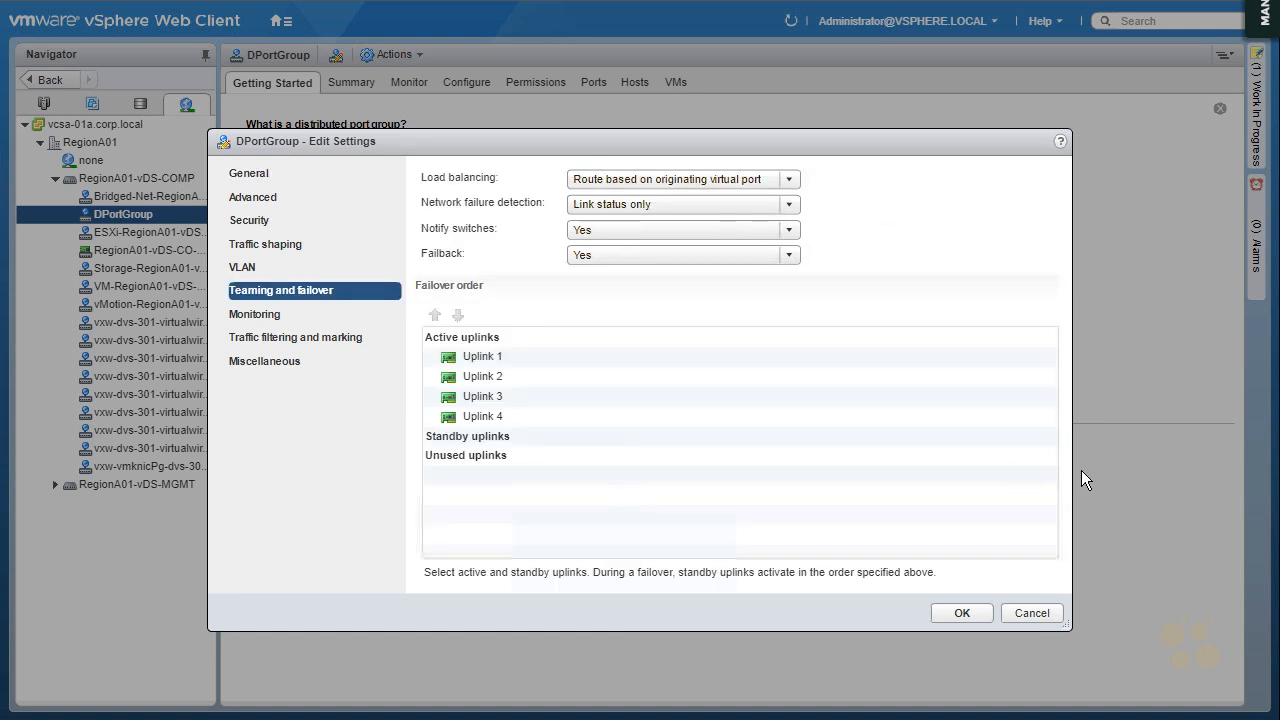
Sketch a red DS box with four uplinks labelled A, circle the Active uplinks heading, and mark the load balancing setting with an arrow
{"action": "mouse_move", "coordinate": [797, 381]}
{"action": "left_mouse_down"}
{"action": "mouse_move", "coordinate": [794, 371]}
{"action": "mouse_move", "coordinate": [817, 434]}
{"action": "mouse_move", "coordinate": [851, 406]}
{"action": "mouse_move", "coordinate": [825, 425]}
{"action": "left_mouse_up"}
{"action": "mouse_move", "coordinate": [935, 352]}
{"action": "left_mouse_down"}
{"action": "mouse_move", "coordinate": [886, 373]}
{"action": "mouse_move", "coordinate": [930, 421]}
{"action": "mouse_move", "coordinate": [912, 462]}
{"action": "left_mouse_up"}
{"action": "mouse_move", "coordinate": [462, 316]}
{"action": "left_mouse_down"}
{"action": "mouse_move", "coordinate": [424, 340]}
{"action": "mouse_move", "coordinate": [474, 330]}
{"action": "left_mouse_up"}
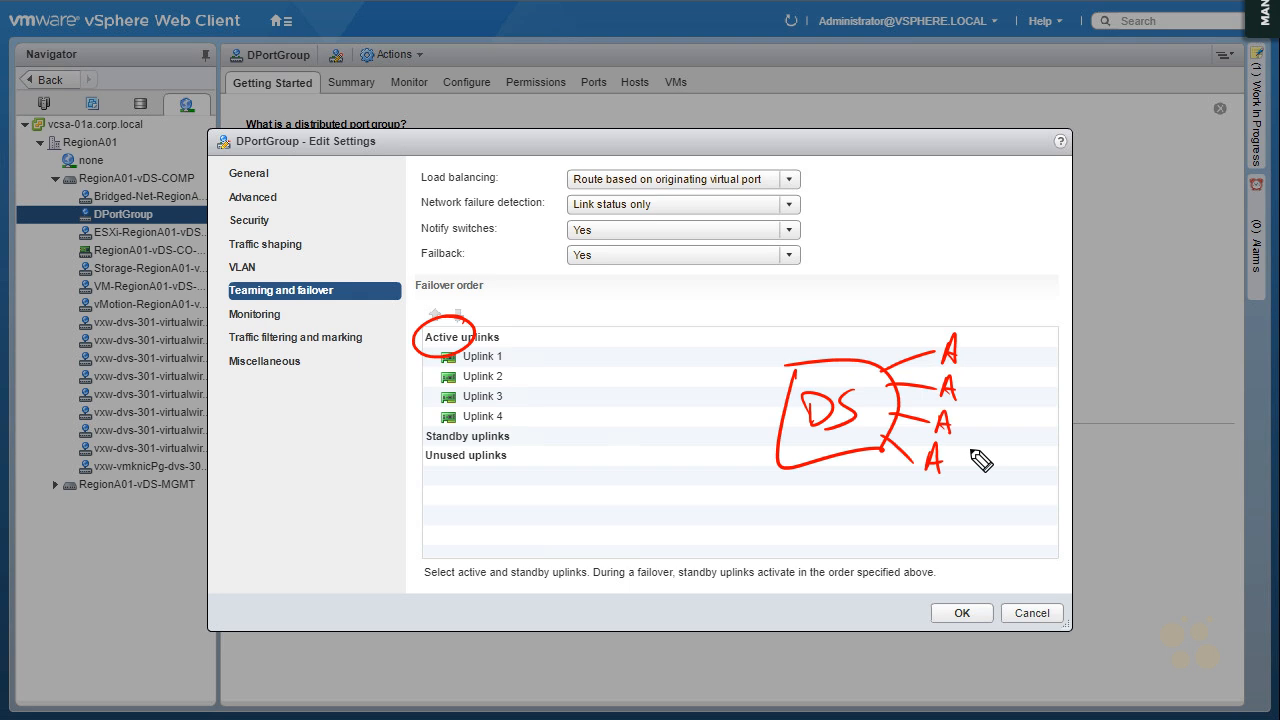
{"action": "left_click_drag", "start_coordinate": [864, 177], "coordinate": [826, 183]}
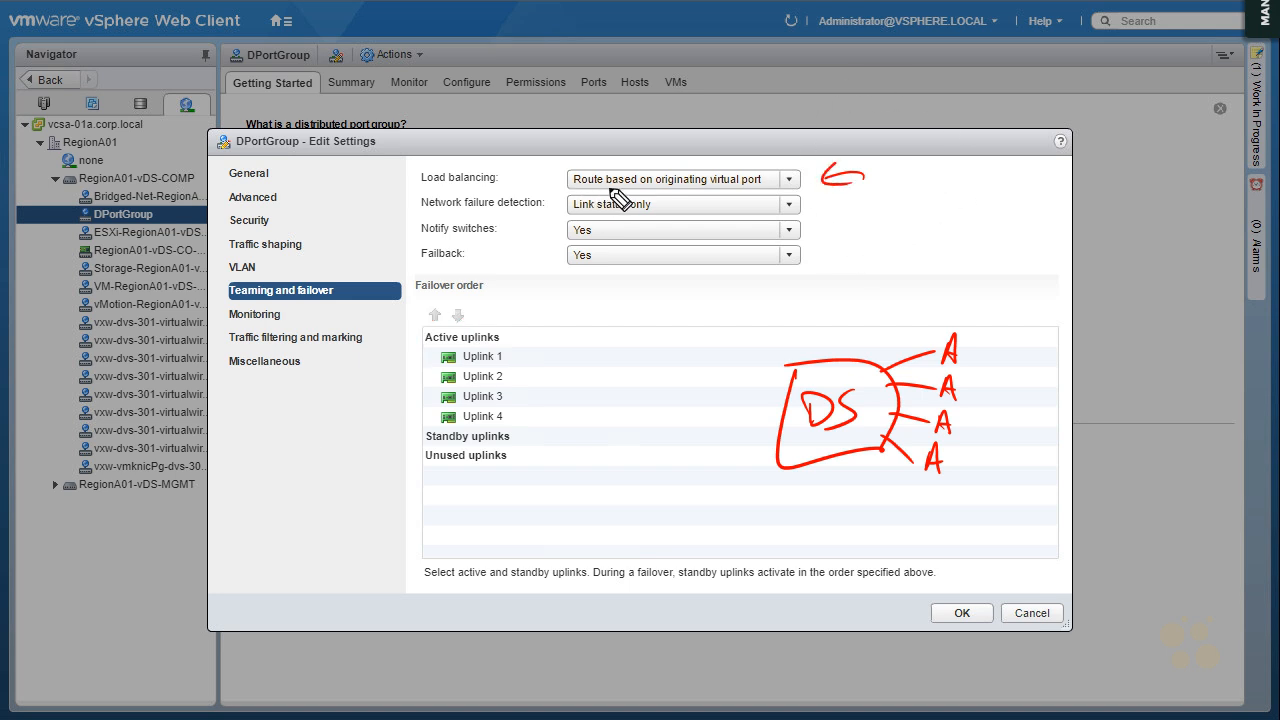
Sketch two VM boxes connected through a PG circle to the DS box, underline the DPortGroup title, and trace the paths to the uplinks
{"action": "mouse_move", "coordinate": [538, 352]}
{"action": "left_mouse_down"}
{"action": "mouse_move", "coordinate": [568, 372]}
{"action": "mouse_move", "coordinate": [570, 360]}
{"action": "mouse_move", "coordinate": [784, 399]}
{"action": "left_mouse_up"}
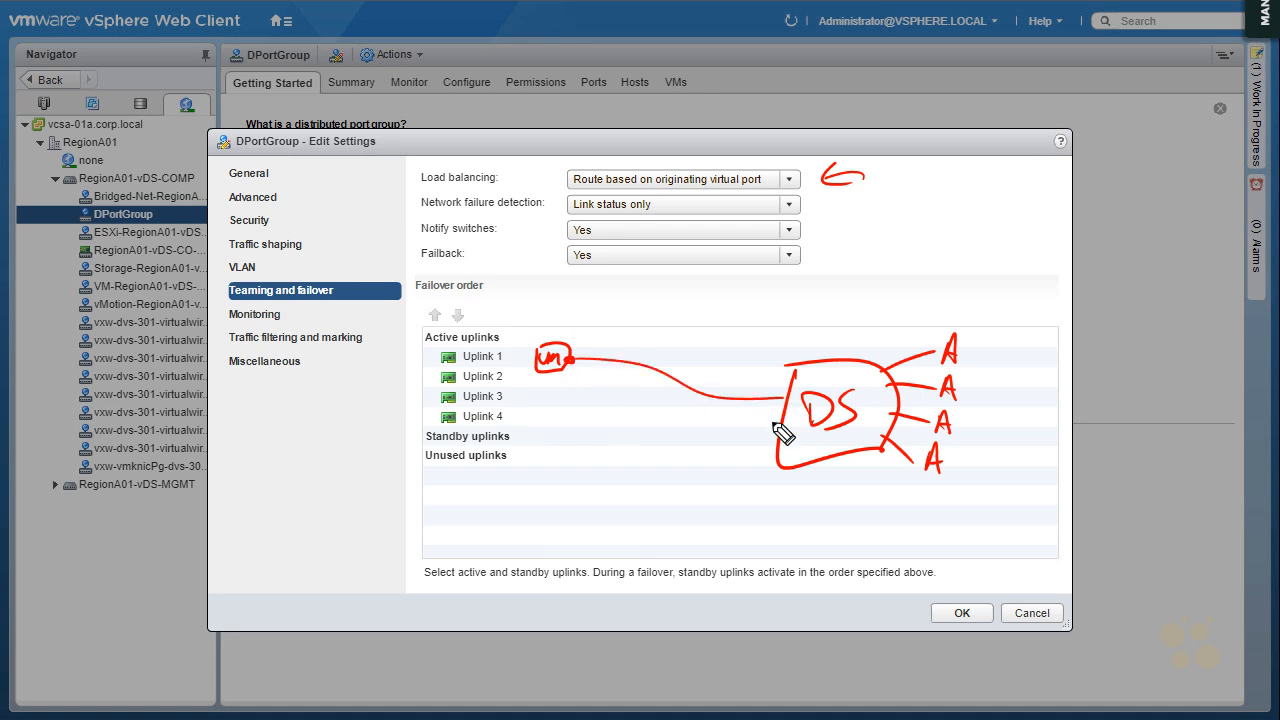
{"action": "left_click_drag", "start_coordinate": [753, 381], "coordinate": [755, 396]}
{"action": "left_click_drag", "start_coordinate": [753, 381], "coordinate": [756, 389]}
{"action": "left_click_drag", "start_coordinate": [768, 382], "coordinate": [770, 394]}
{"action": "left_click_drag", "start_coordinate": [762, 364], "coordinate": [766, 365]}
{"action": "left_click_drag", "start_coordinate": [231, 154], "coordinate": [296, 157]}
{"action": "mouse_move", "coordinate": [537, 396]}
{"action": "left_mouse_down"}
{"action": "mouse_move", "coordinate": [688, 414]}
{"action": "mouse_move", "coordinate": [786, 409]}
{"action": "mouse_move", "coordinate": [791, 395]}
{"action": "left_mouse_up"}
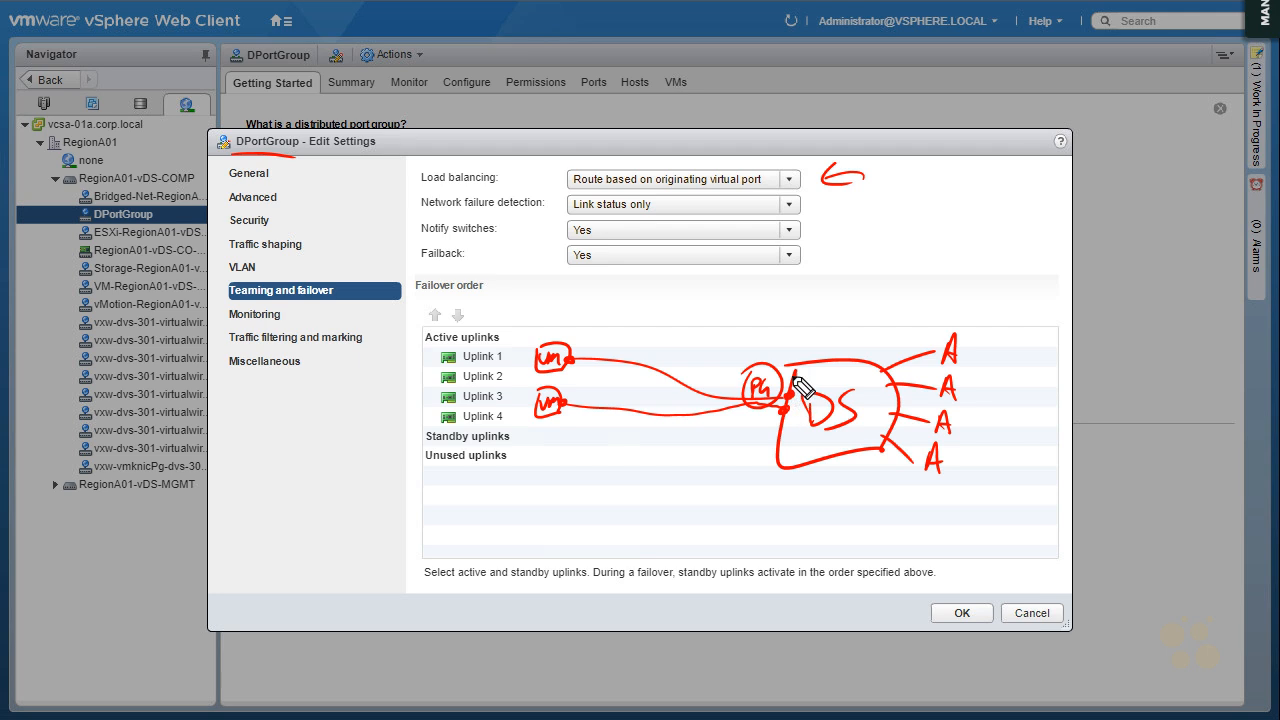
{"action": "mouse_move", "coordinate": [567, 358]}
{"action": "left_mouse_down"}
{"action": "mouse_move", "coordinate": [700, 392]}
{"action": "mouse_move", "coordinate": [838, 392]}
{"action": "mouse_move", "coordinate": [962, 340]}
{"action": "left_mouse_up"}
{"action": "mouse_move", "coordinate": [560, 404]}
{"action": "left_mouse_down"}
{"action": "mouse_move", "coordinate": [768, 411]}
{"action": "mouse_move", "coordinate": [947, 396]}
{"action": "left_mouse_up"}
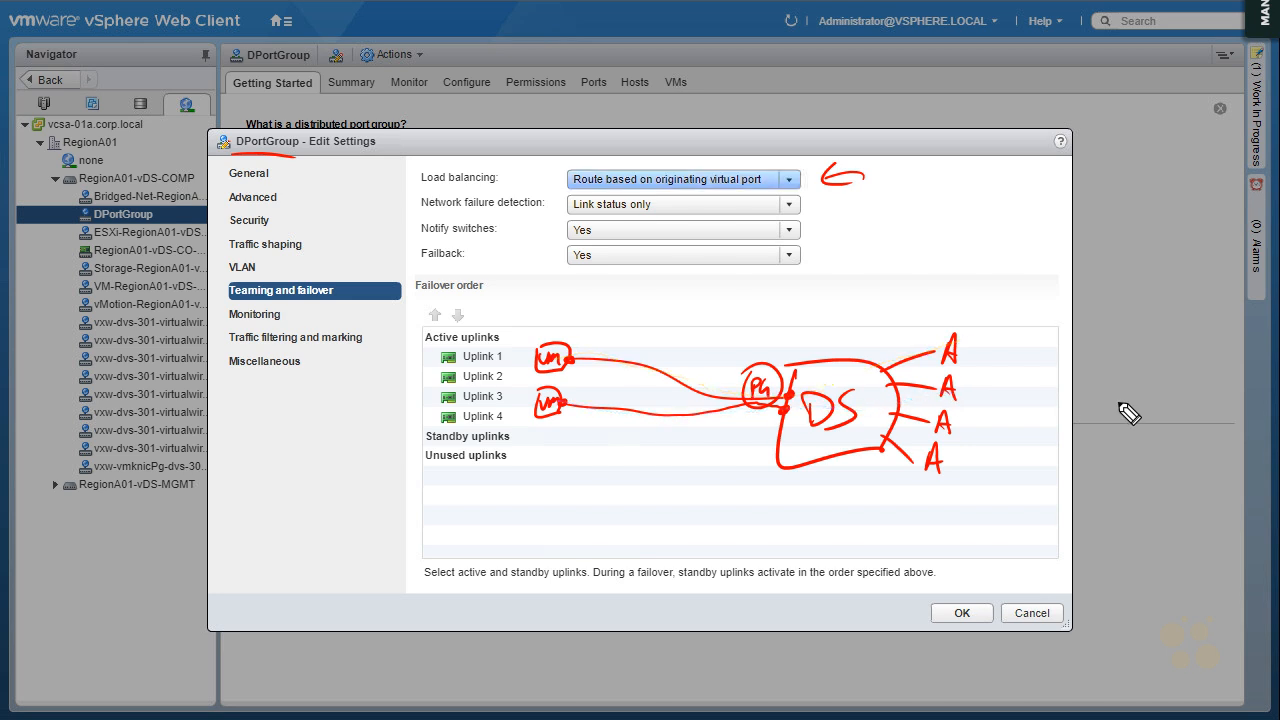
Set load balancing to Route based on source MAC hash and draw the first VM's pink MAC label and path to the first uplink
{"action": "left_click", "coordinate": [789, 179]}
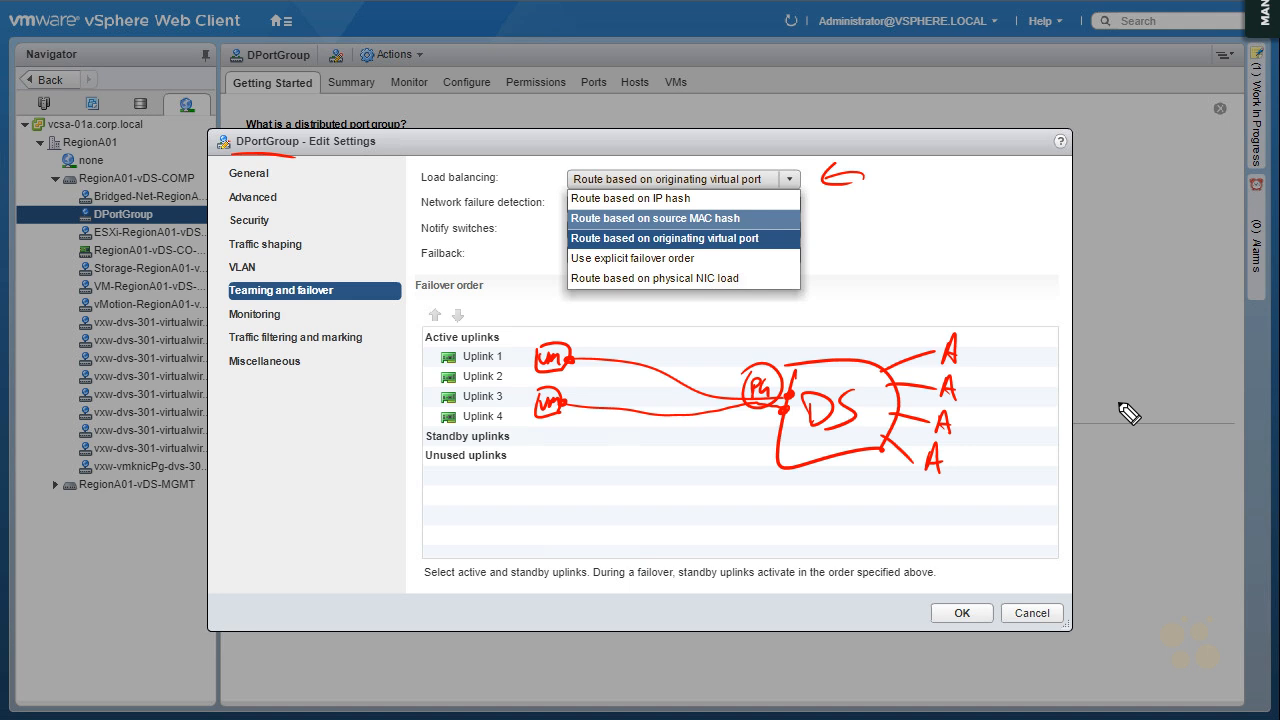
{"action": "key", "text": "Return"}
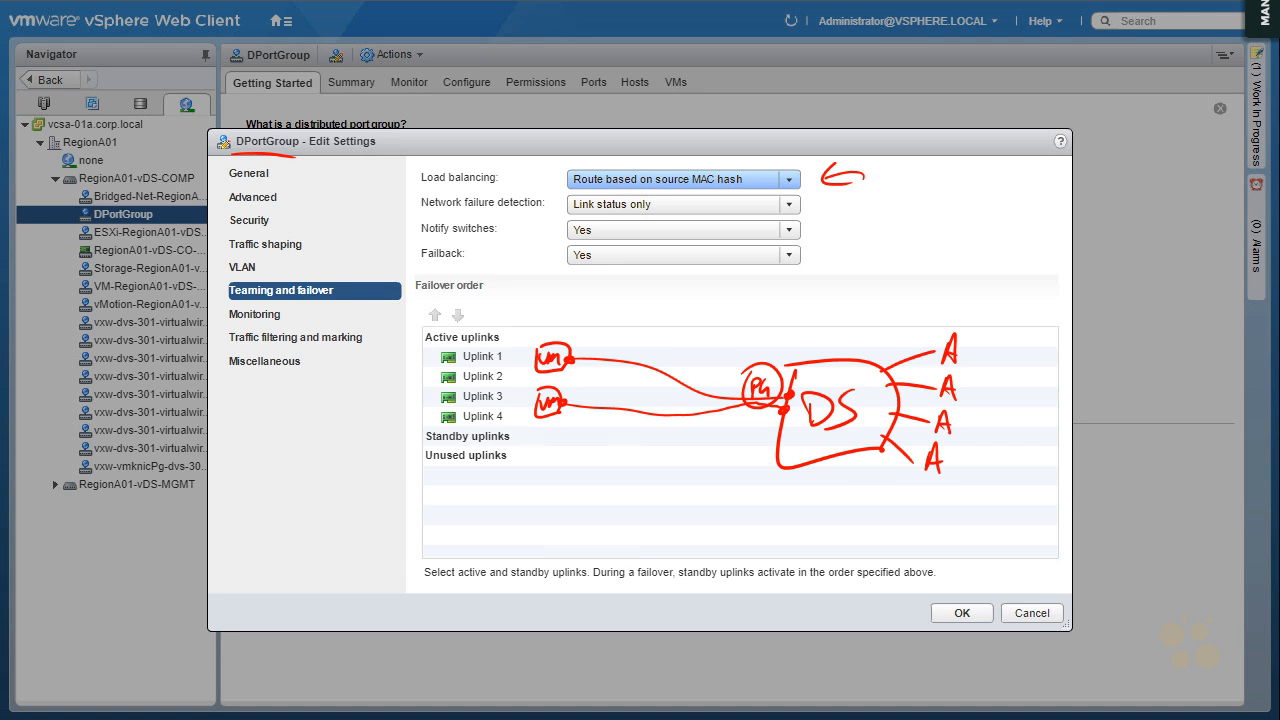
{"action": "key", "text": "ctrl+2"}
{"action": "mouse_move", "coordinate": [578, 334]}
{"action": "left_mouse_down"}
{"action": "mouse_move", "coordinate": [577, 346]}
{"action": "mouse_move", "coordinate": [605, 342]}
{"action": "left_mouse_up"}
{"action": "mouse_move", "coordinate": [596, 338]}
{"action": "left_mouse_down"}
{"action": "mouse_move", "coordinate": [620, 340]}
{"action": "mouse_move", "coordinate": [605, 316]}
{"action": "left_mouse_up"}
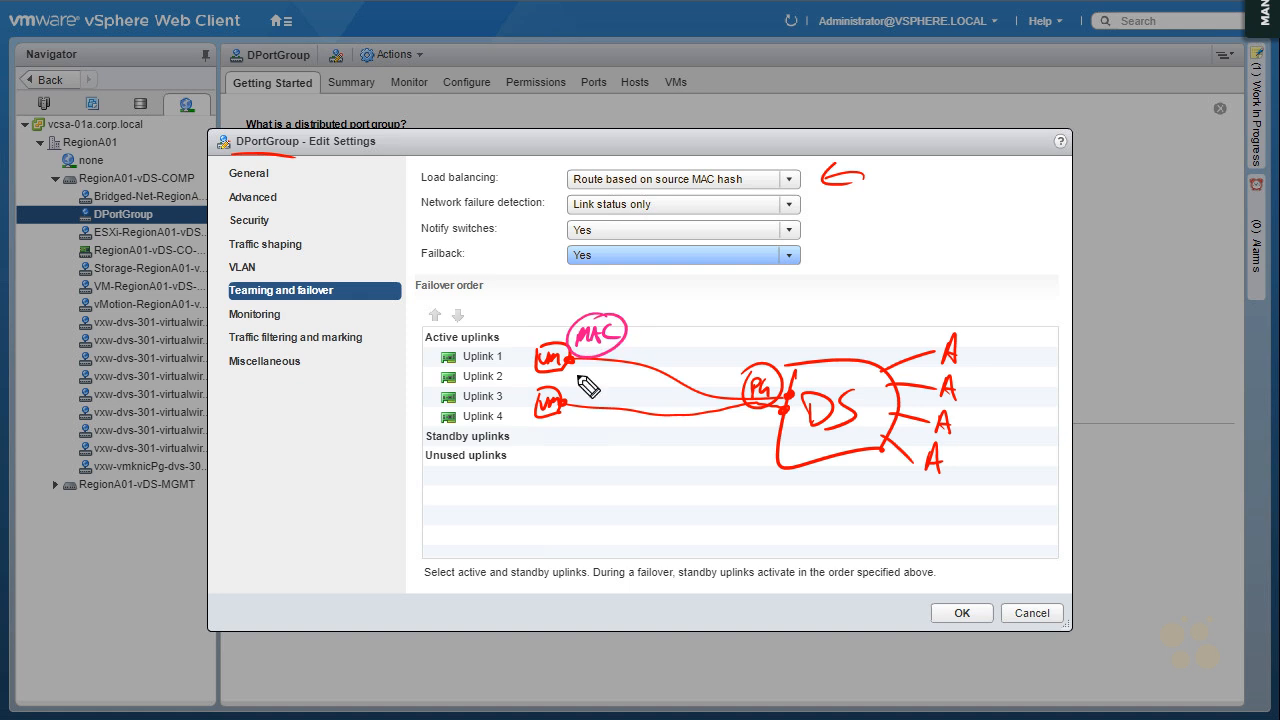
{"action": "mouse_move", "coordinate": [569, 358]}
{"action": "left_mouse_down"}
{"action": "mouse_move", "coordinate": [655, 370]}
{"action": "mouse_move", "coordinate": [645, 377]}
{"action": "left_mouse_up"}
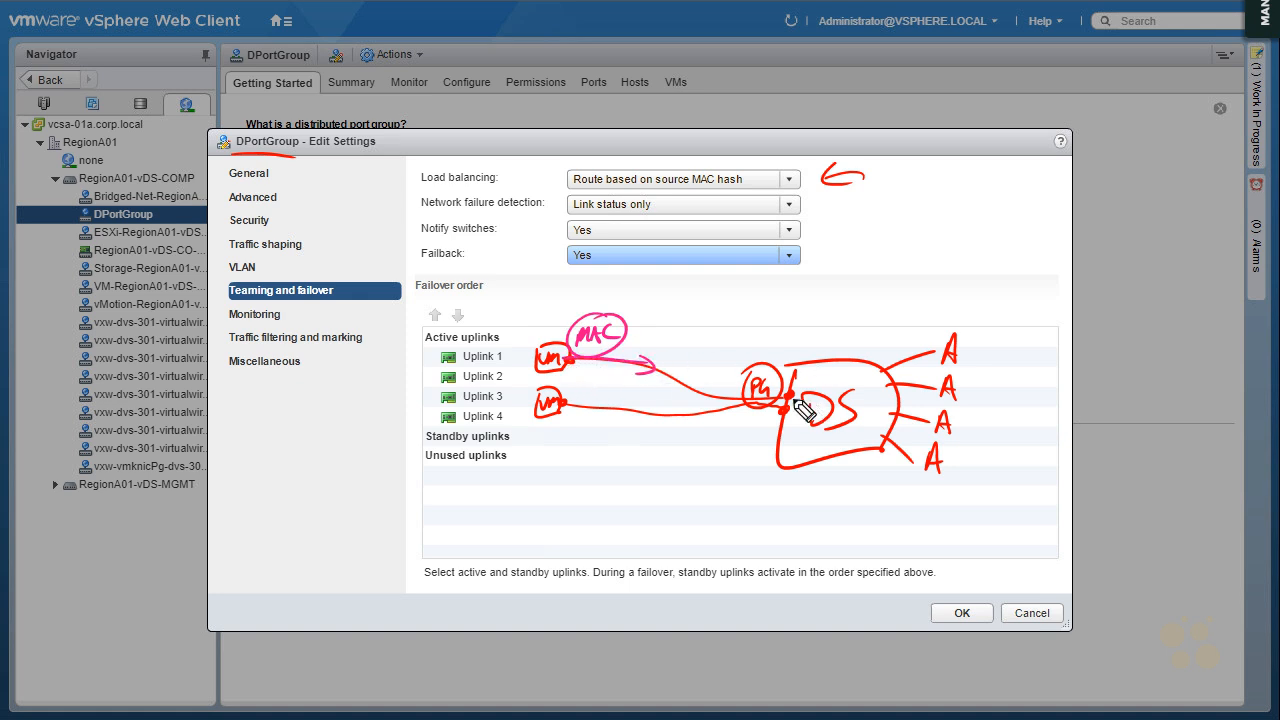
{"action": "left_click_drag", "start_coordinate": [792, 396], "coordinate": [934, 358]}
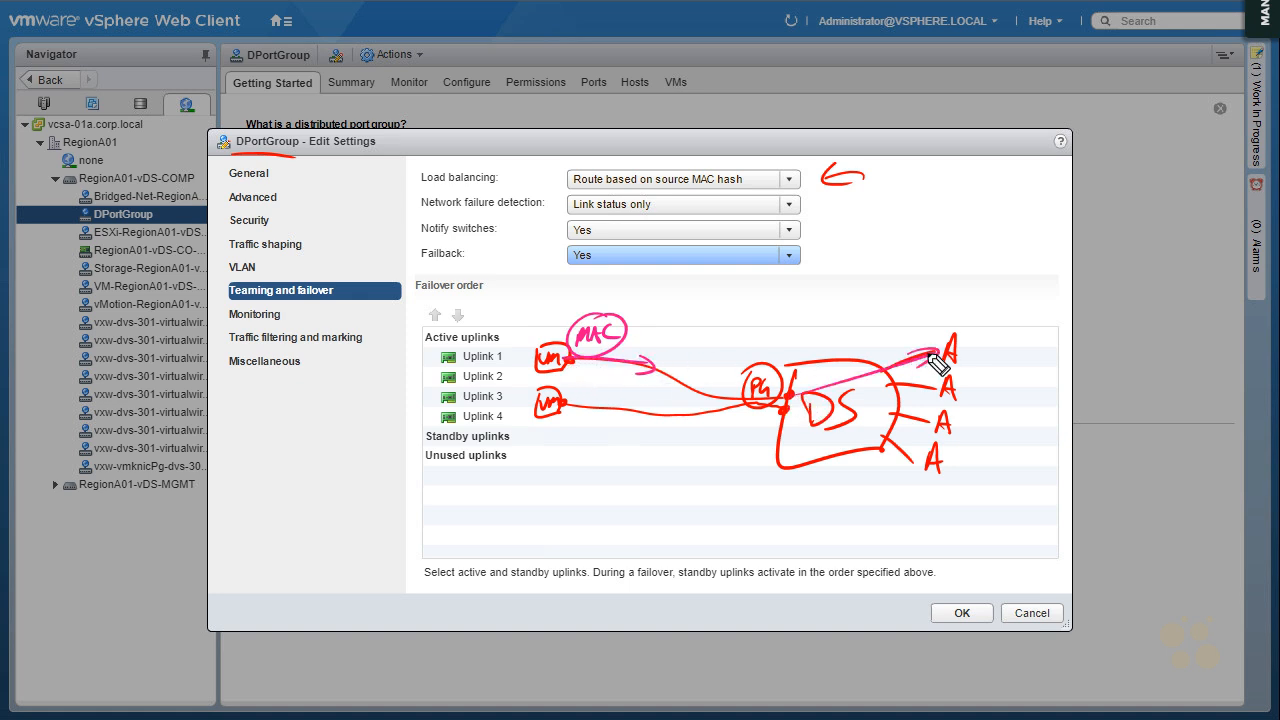
Draw blue and orange MAC labels for the second VM, tracing each one's path through the DS box to an uplink
{"action": "mouse_move", "coordinate": [572, 398]}
{"action": "left_mouse_down"}
{"action": "mouse_move", "coordinate": [737, 408]}
{"action": "mouse_move", "coordinate": [936, 384]}
{"action": "left_mouse_up"}
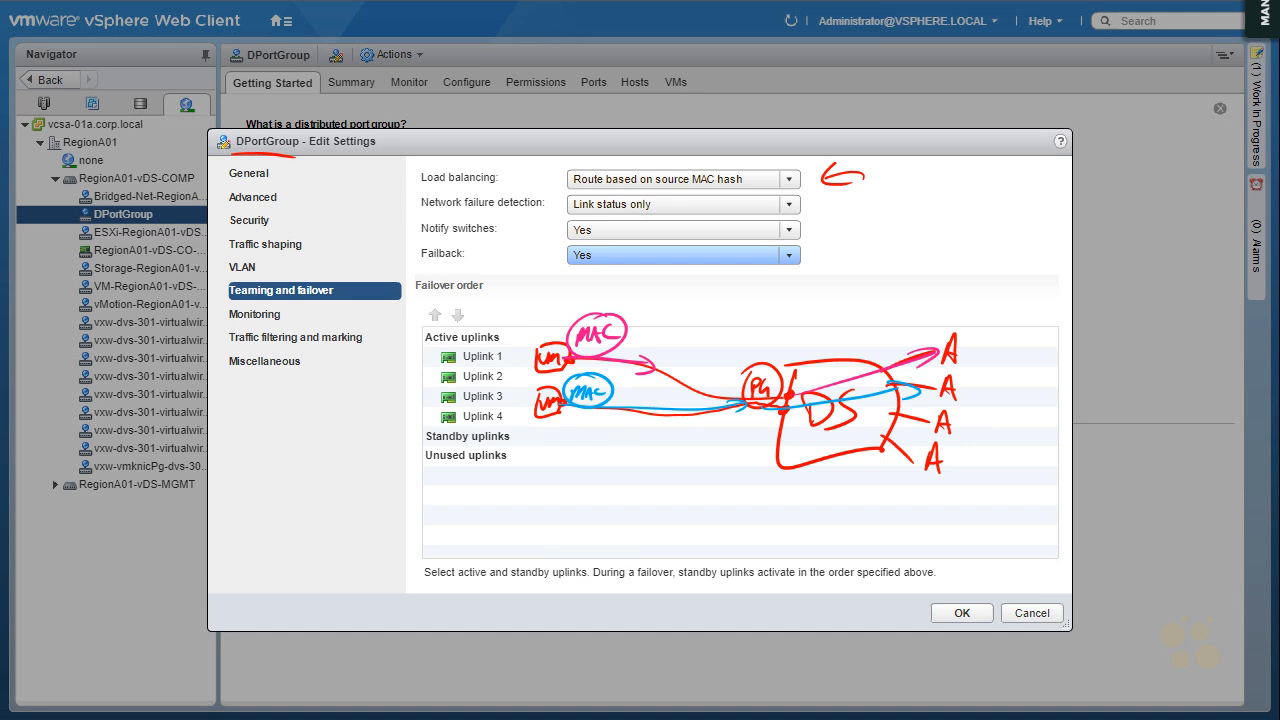
{"action": "mouse_move", "coordinate": [567, 436]}
{"action": "left_mouse_down"}
{"action": "mouse_move", "coordinate": [593, 428]}
{"action": "mouse_move", "coordinate": [614, 451]}
{"action": "left_mouse_up"}
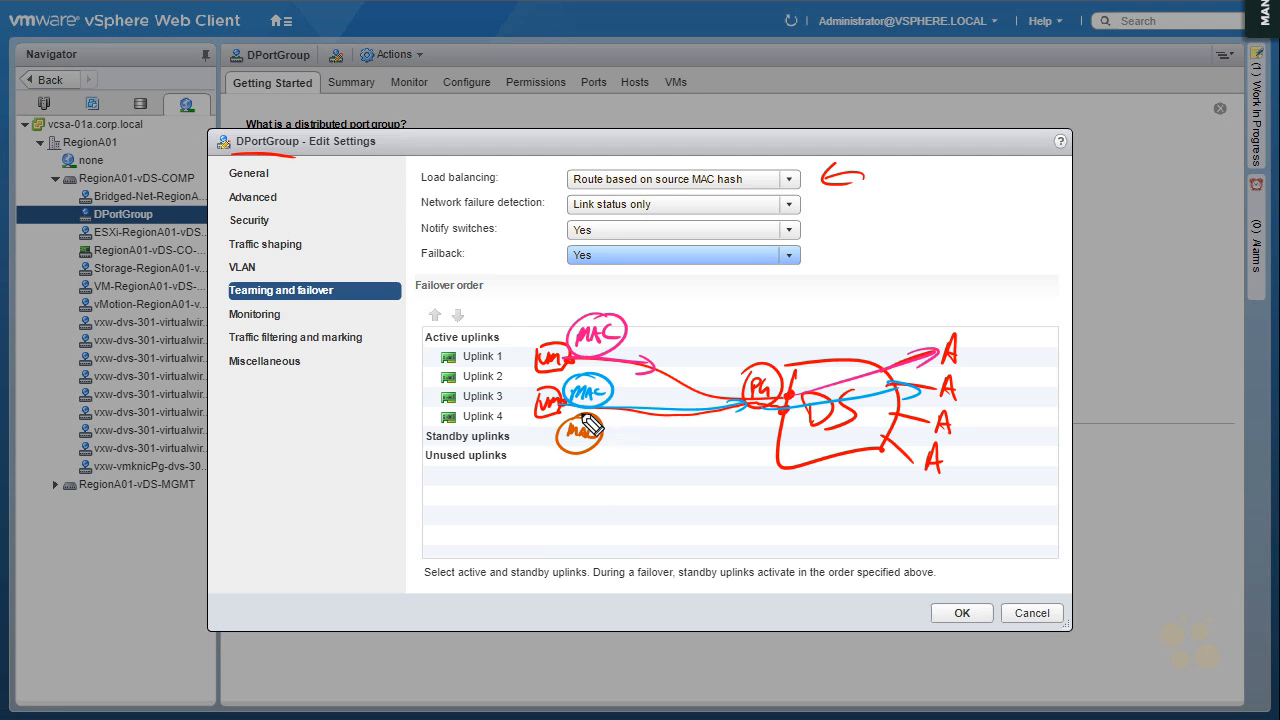
{"action": "mouse_move", "coordinate": [601, 439]}
{"action": "left_mouse_down"}
{"action": "mouse_move", "coordinate": [768, 408]}
{"action": "mouse_move", "coordinate": [918, 458]}
{"action": "left_mouse_up"}
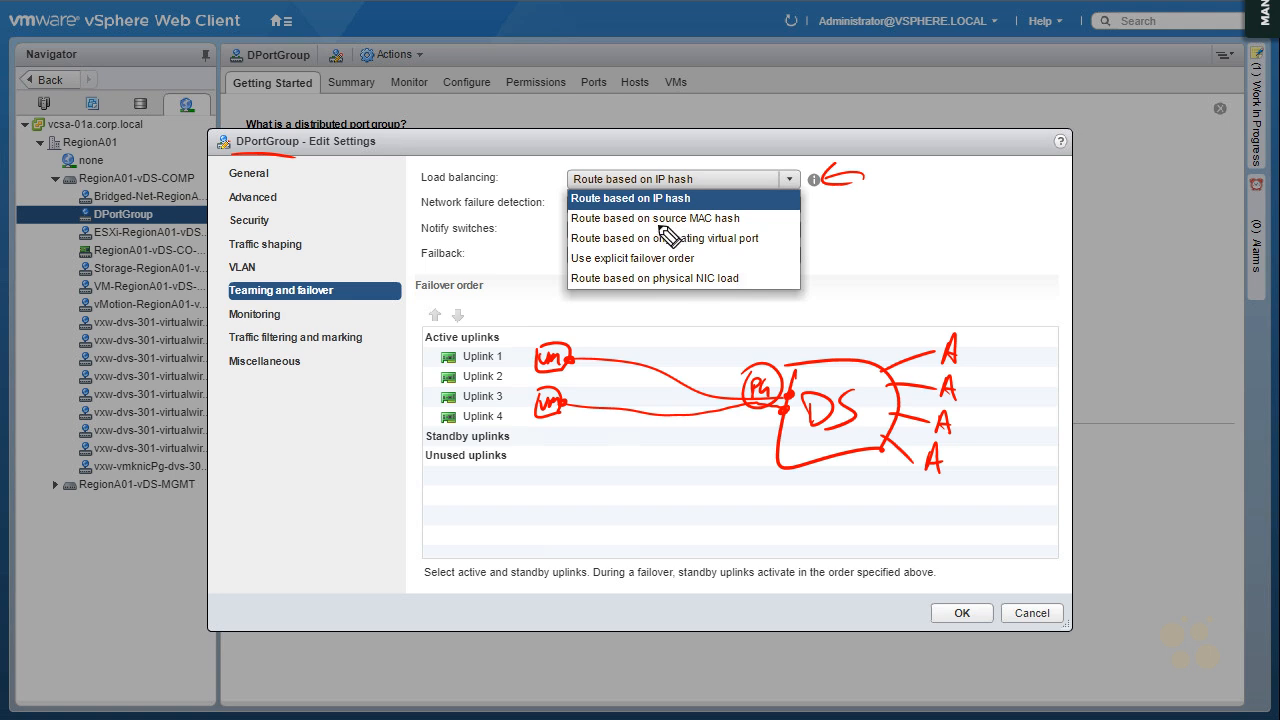
Underline the source MAC hash and originating virtual port load balancing options in blue and circle IP hash
{"action": "left_click_drag", "start_coordinate": [652, 225], "coordinate": [740, 225]}
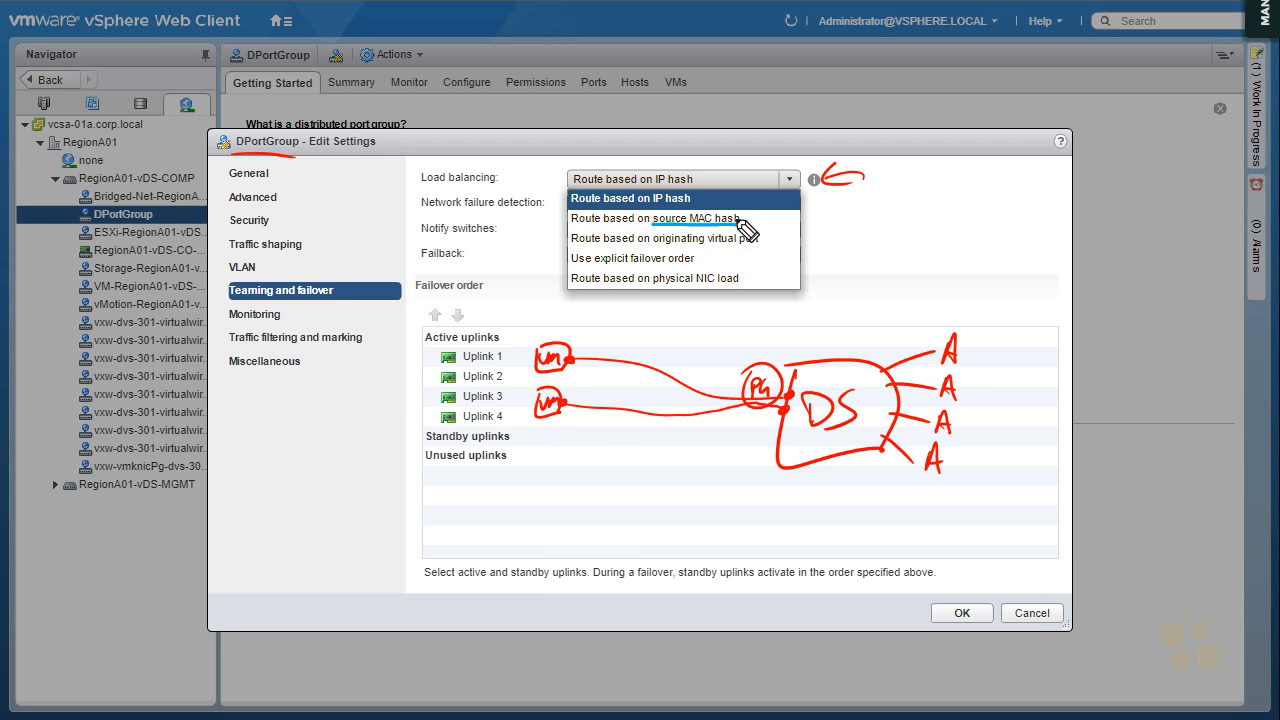
{"action": "left_click_drag", "start_coordinate": [655, 246], "coordinate": [763, 245]}
{"action": "mouse_move", "coordinate": [688, 191]}
{"action": "left_mouse_down"}
{"action": "mouse_move", "coordinate": [699, 201]}
{"action": "mouse_move", "coordinate": [672, 188]}
{"action": "left_mouse_up"}
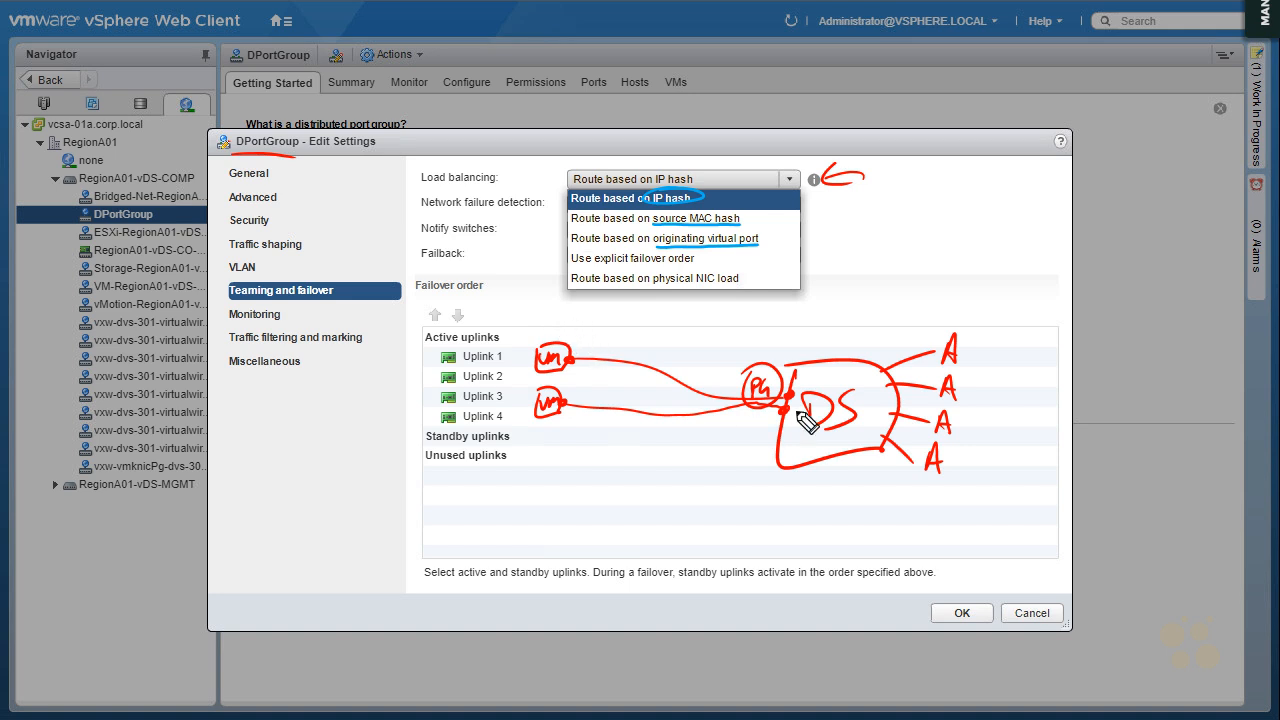
Write a boxed SIP+DIP = HASH in blue above the first VM and trace its path to the first uplink
{"action": "left_click_drag", "start_coordinate": [578, 321], "coordinate": [578, 333]}
{"action": "mouse_move", "coordinate": [586, 333]}
{"action": "left_mouse_down"}
{"action": "mouse_move", "coordinate": [558, 333]}
{"action": "mouse_move", "coordinate": [656, 324]}
{"action": "mouse_move", "coordinate": [552, 340]}
{"action": "mouse_move", "coordinate": [680, 318]}
{"action": "mouse_move", "coordinate": [697, 327]}
{"action": "left_mouse_up"}
{"action": "left_click_drag", "start_coordinate": [686, 322], "coordinate": [699, 320]}
{"action": "left_click_drag", "start_coordinate": [702, 327], "coordinate": [725, 326]}
{"action": "left_click_drag", "start_coordinate": [736, 312], "coordinate": [734, 326]}
{"action": "mouse_move", "coordinate": [725, 320]}
{"action": "left_mouse_down"}
{"action": "mouse_move", "coordinate": [738, 319]}
{"action": "mouse_move", "coordinate": [689, 315]}
{"action": "left_mouse_up"}
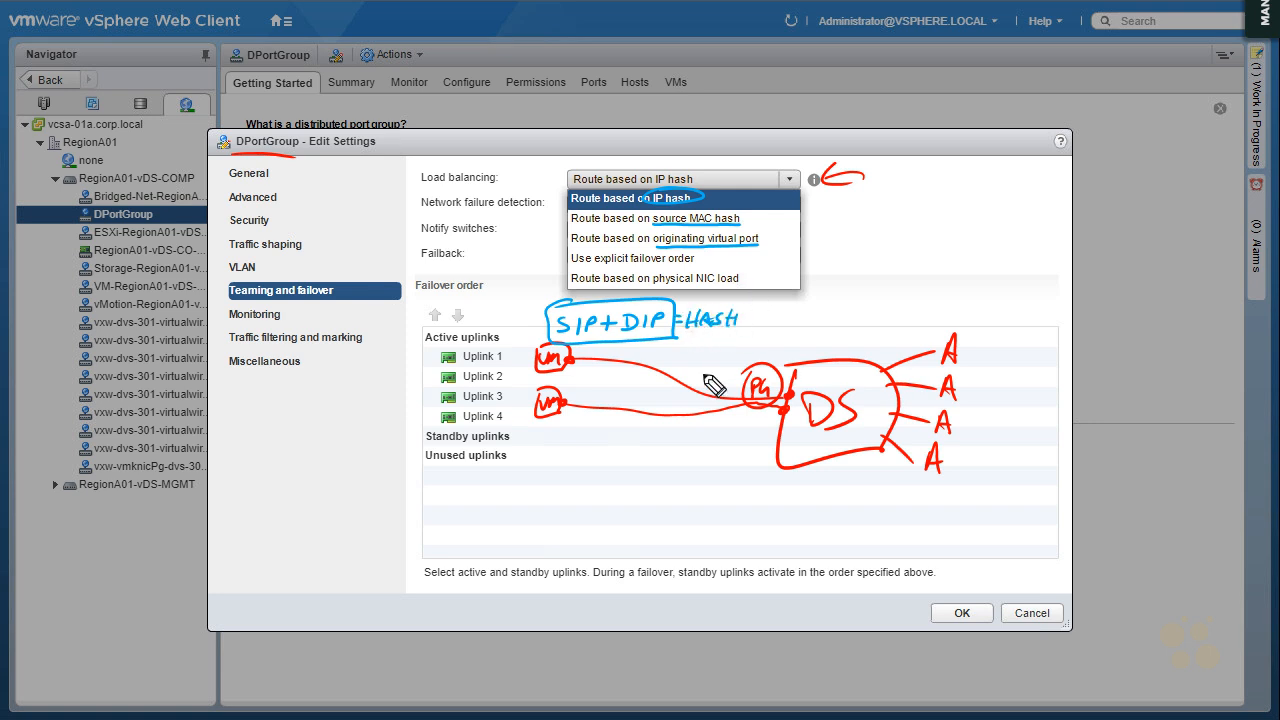
{"action": "mouse_move", "coordinate": [576, 358]}
{"action": "left_mouse_down"}
{"action": "mouse_move", "coordinate": [706, 396]}
{"action": "mouse_move", "coordinate": [826, 392]}
{"action": "mouse_move", "coordinate": [940, 351]}
{"action": "left_mouse_up"}
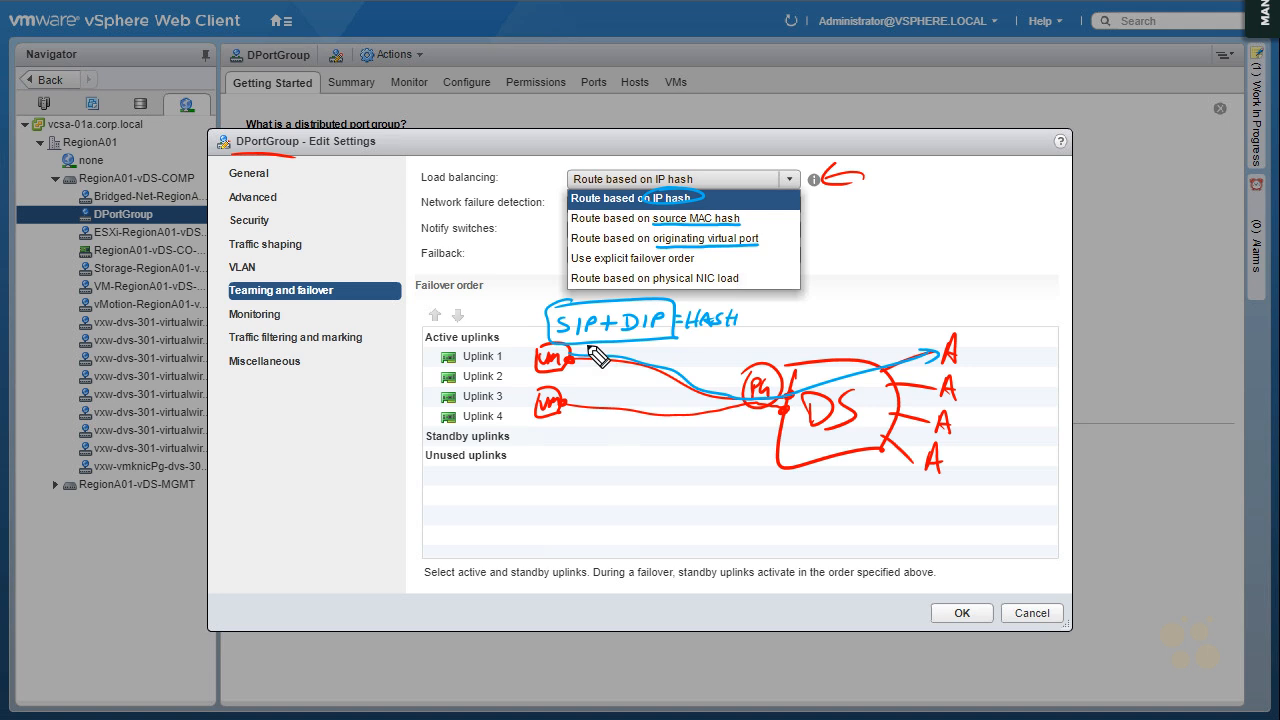
Write a boxed SIP+DIP = HASH2 in pink under the blue formula and trace its path to the second uplink
{"action": "left_click_drag", "start_coordinate": [586, 342], "coordinate": [578, 351]}
{"action": "mouse_move", "coordinate": [592, 342]}
{"action": "left_mouse_down"}
{"action": "mouse_move", "coordinate": [664, 352]}
{"action": "mouse_move", "coordinate": [572, 350]}
{"action": "mouse_move", "coordinate": [650, 364]}
{"action": "mouse_move", "coordinate": [694, 346]}
{"action": "mouse_move", "coordinate": [752, 352]}
{"action": "left_mouse_up"}
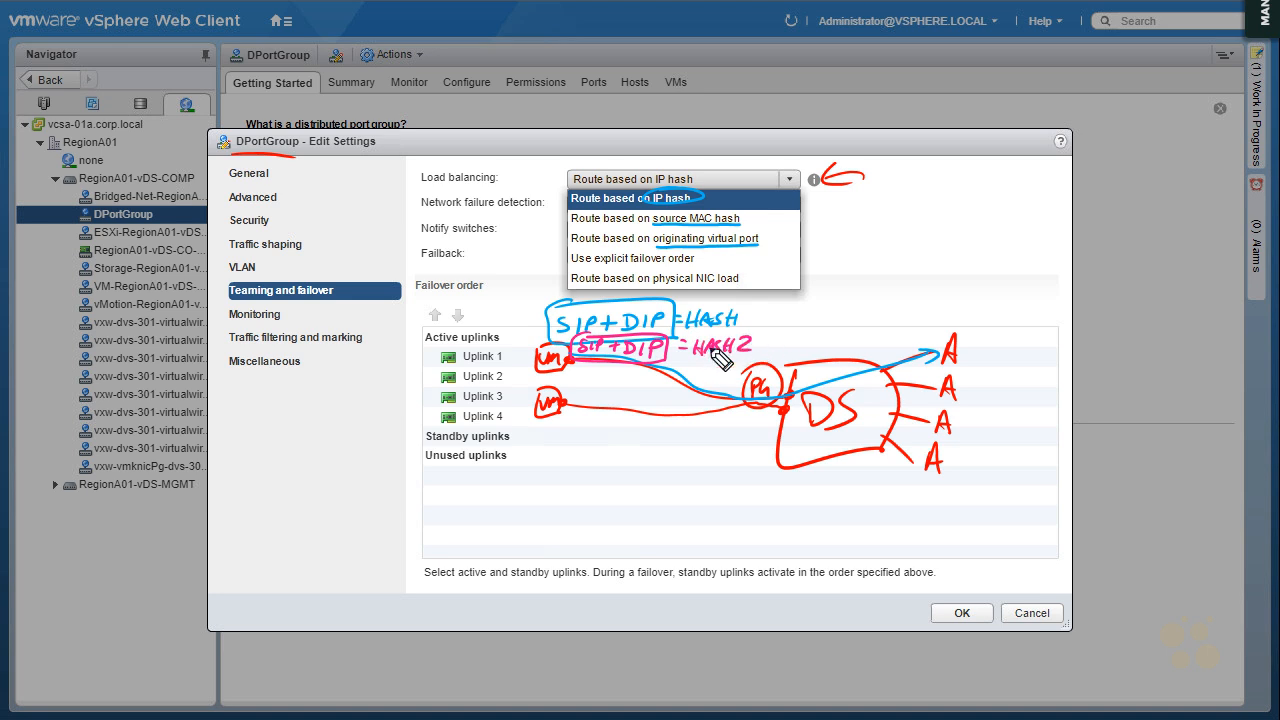
{"action": "mouse_move", "coordinate": [605, 368]}
{"action": "left_mouse_down"}
{"action": "mouse_move", "coordinate": [792, 410]}
{"action": "mouse_move", "coordinate": [968, 386]}
{"action": "left_mouse_up"}
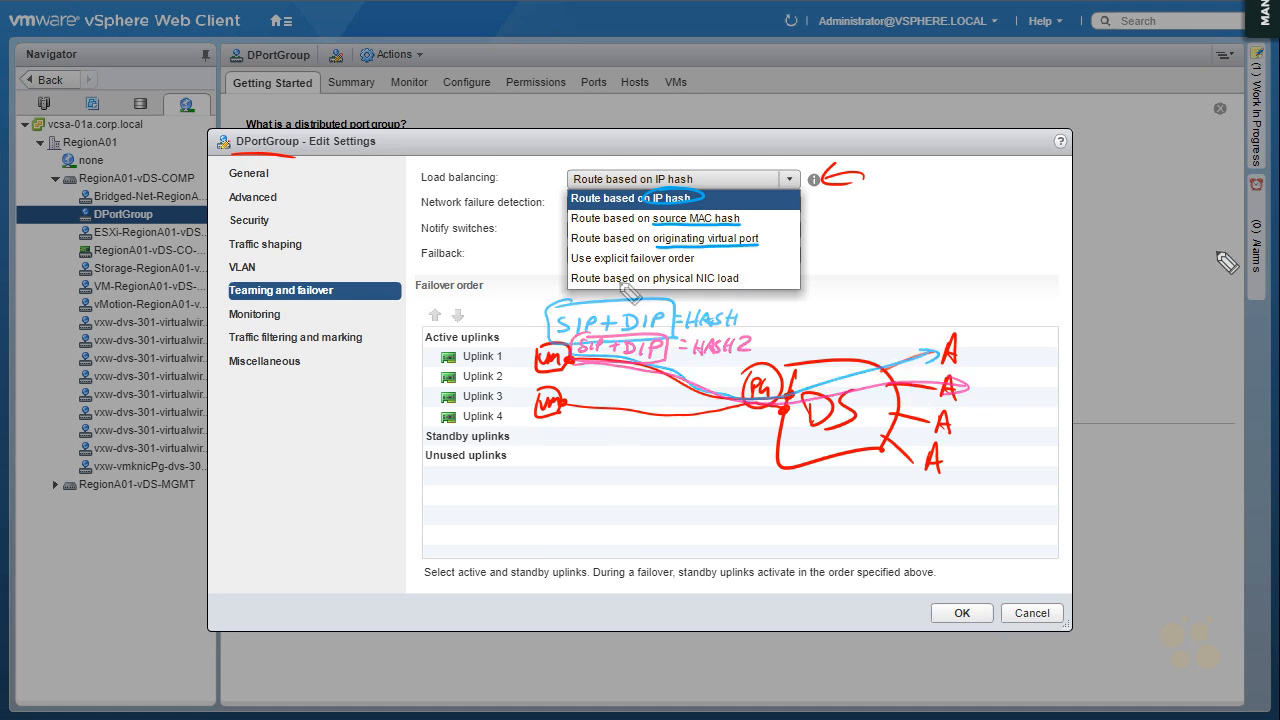
Underline physical NIC load, bracket it with originating virtual port, trace both VM paths in blue, and mark the second uplink >75%
{"action": "left_click_drag", "start_coordinate": [655, 286], "coordinate": [741, 285]}
{"action": "mouse_move", "coordinate": [762, 240]}
{"action": "left_mouse_down"}
{"action": "mouse_move", "coordinate": [774, 274]}
{"action": "mouse_move", "coordinate": [757, 281]}
{"action": "left_mouse_up"}
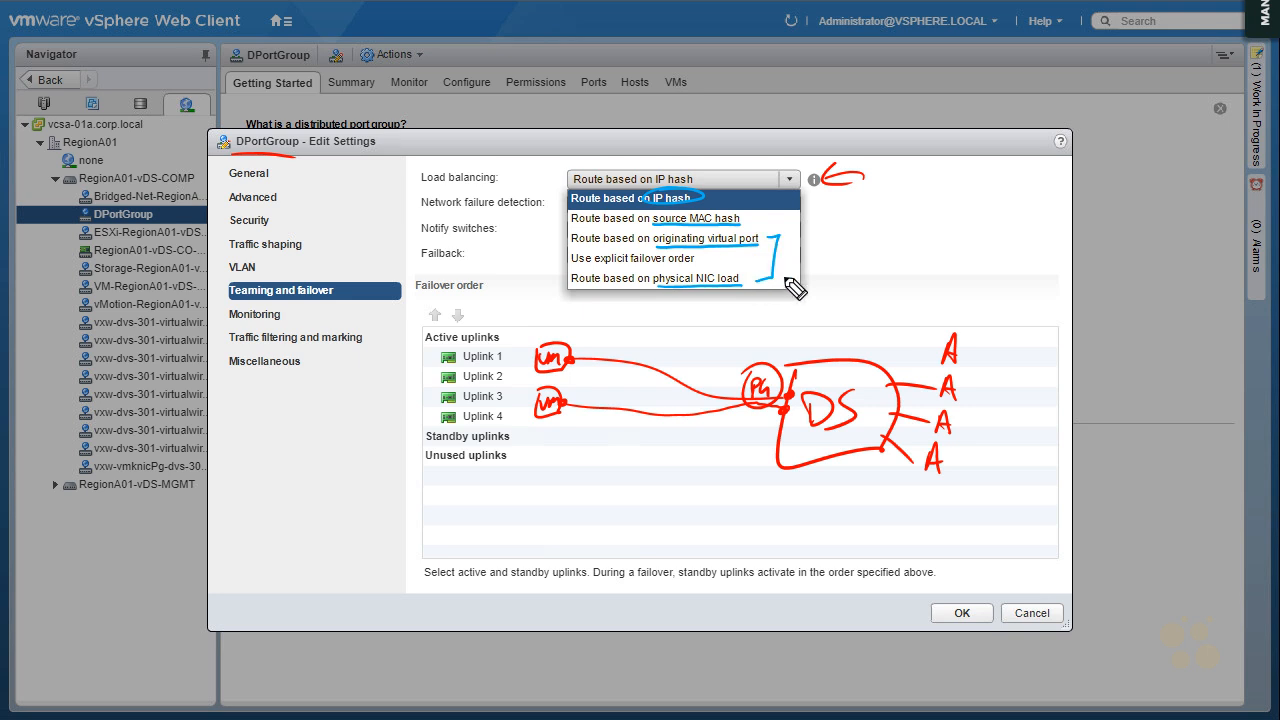
{"action": "mouse_move", "coordinate": [572, 358]}
{"action": "left_mouse_down"}
{"action": "mouse_move", "coordinate": [750, 405]}
{"action": "mouse_move", "coordinate": [795, 388]}
{"action": "left_mouse_up"}
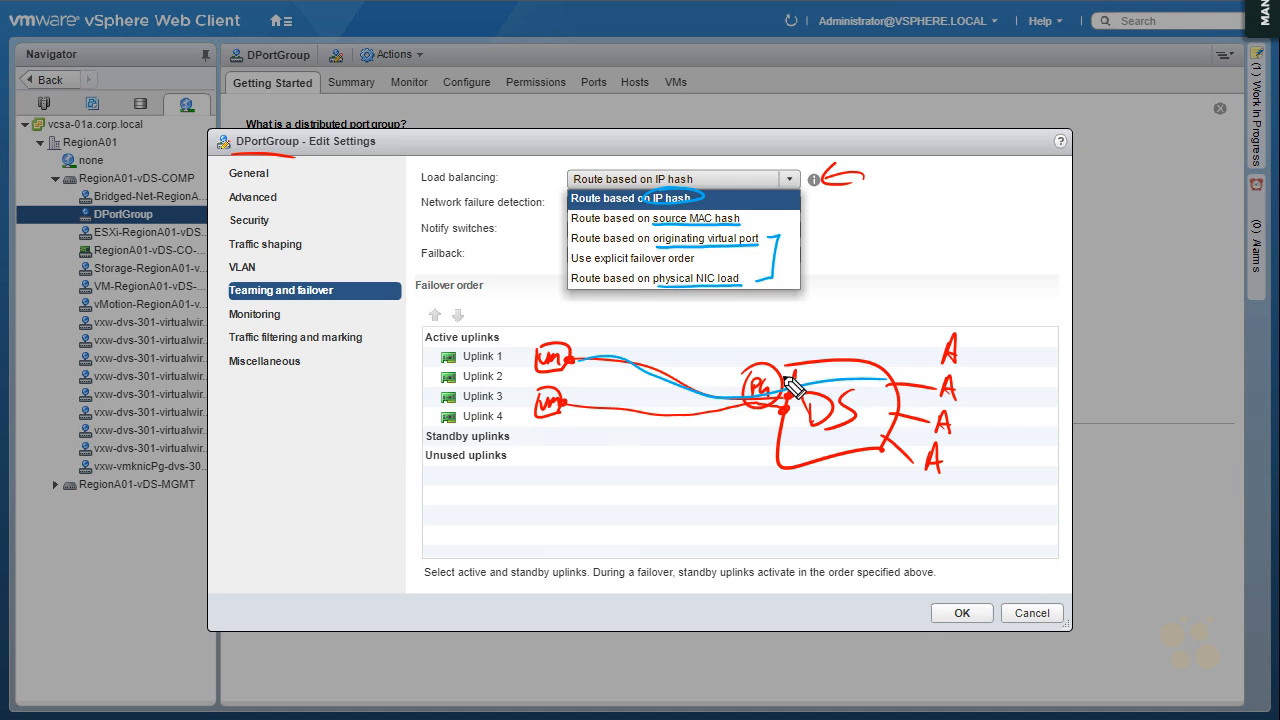
{"action": "left_click_drag", "start_coordinate": [568, 402], "coordinate": [888, 408]}
{"action": "mouse_move", "coordinate": [968, 380]}
{"action": "left_mouse_down"}
{"action": "mouse_move", "coordinate": [1020, 389]}
{"action": "mouse_move", "coordinate": [1060, 371]}
{"action": "mouse_move", "coordinate": [1044, 405]}
{"action": "left_mouse_up"}
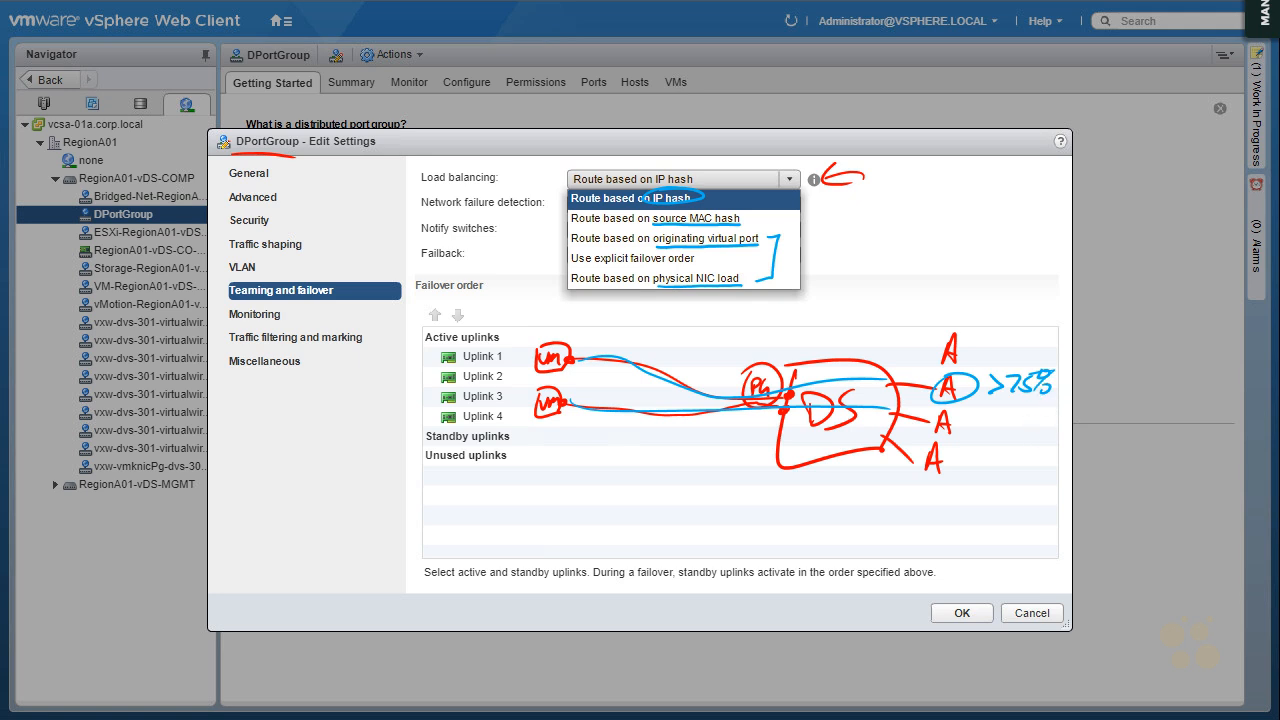
Redraw the first uplink's line in red and add arrows leading from each uplink to the next
{"action": "left_click_drag", "start_coordinate": [887, 365], "coordinate": [922, 353]}
{"action": "left_click_drag", "start_coordinate": [975, 386], "coordinate": [956, 452]}
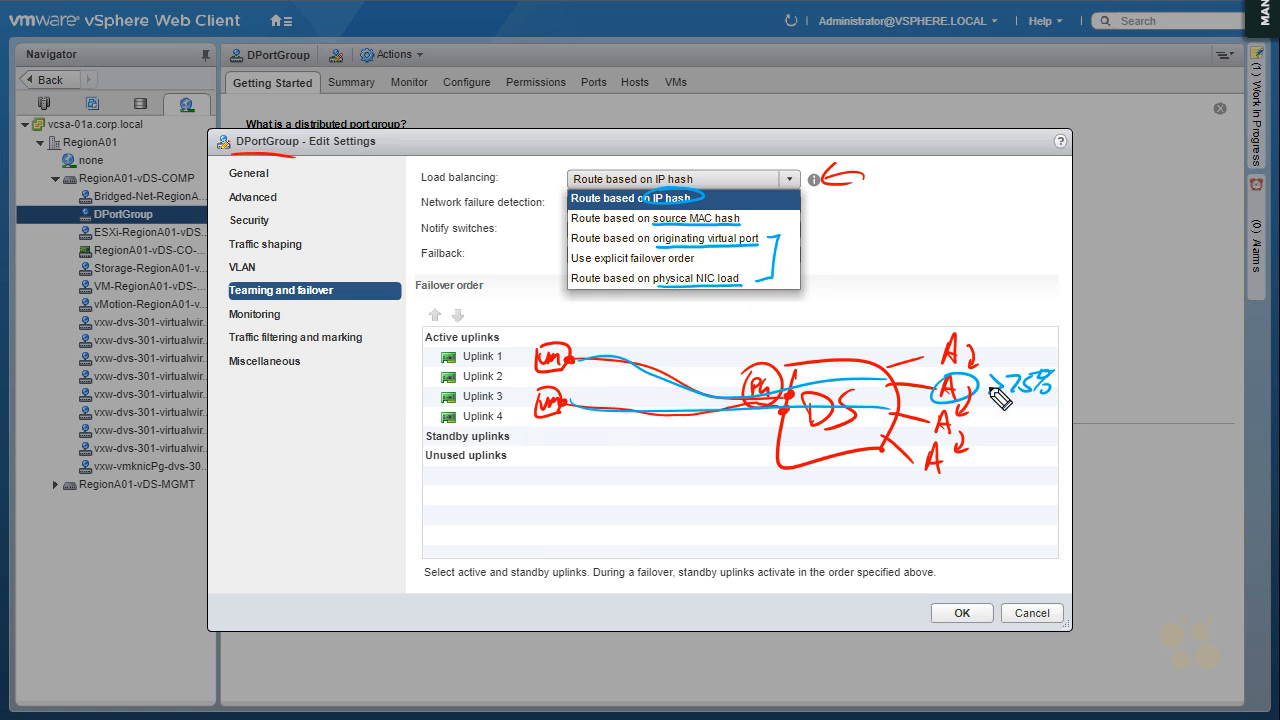
{"action": "left_click_drag", "start_coordinate": [941, 399], "coordinate": [1010, 402]}
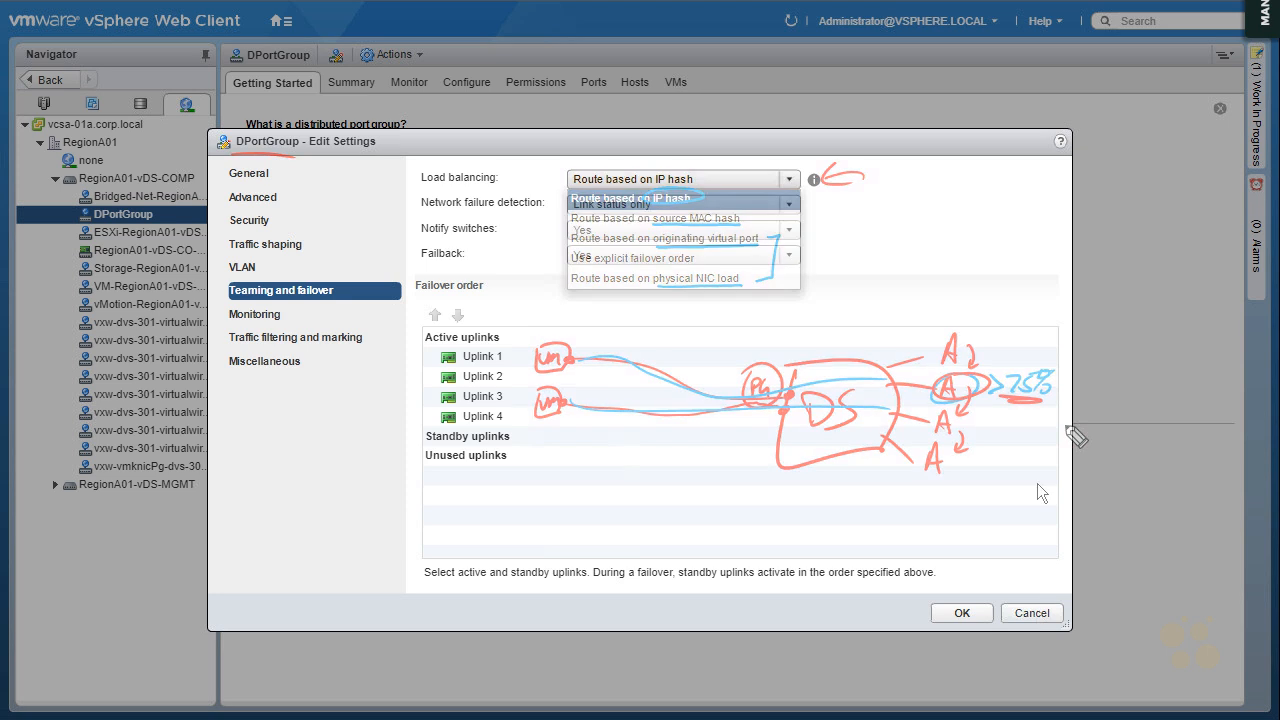
Write the red note INDEPENDENT OF PHYSICAL SWITCH beside the teaming settings, then clear the annotations
{"action": "mouse_move", "coordinate": [846, 210]}
{"action": "left_mouse_down"}
{"action": "mouse_move", "coordinate": [1012, 240]}
{"action": "mouse_move", "coordinate": [1026, 222]}
{"action": "left_mouse_up"}
{"action": "key", "text": "ctrl+z"}
{"action": "key", "text": "ctrl+z"}
{"action": "key", "text": "ctrl+z"}
{"action": "key", "text": "ctrl+z"}
{"action": "key", "text": "ctrl+z"}
{"action": "mouse_move", "coordinate": [940, 214]}
{"action": "left_mouse_down"}
{"action": "mouse_move", "coordinate": [986, 230]}
{"action": "mouse_move", "coordinate": [1050, 213]}
{"action": "left_mouse_up"}
{"action": "left_click_drag", "start_coordinate": [908, 260], "coordinate": [960, 255]}
{"action": "left_click_drag", "start_coordinate": [833, 313], "coordinate": [856, 300]}
{"action": "mouse_move", "coordinate": [860, 302]}
{"action": "left_mouse_down"}
{"action": "mouse_move", "coordinate": [914, 325]}
{"action": "mouse_move", "coordinate": [1090, 318]}
{"action": "left_mouse_up"}
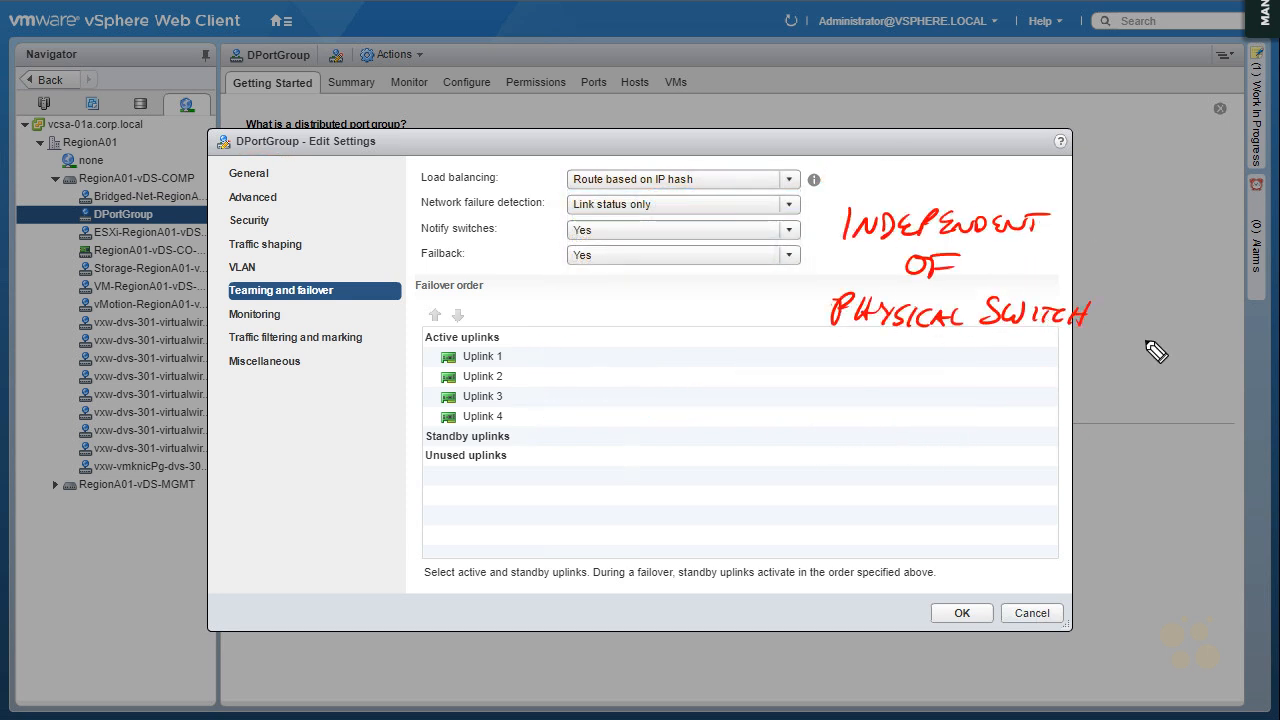
{"action": "key", "text": "e"}
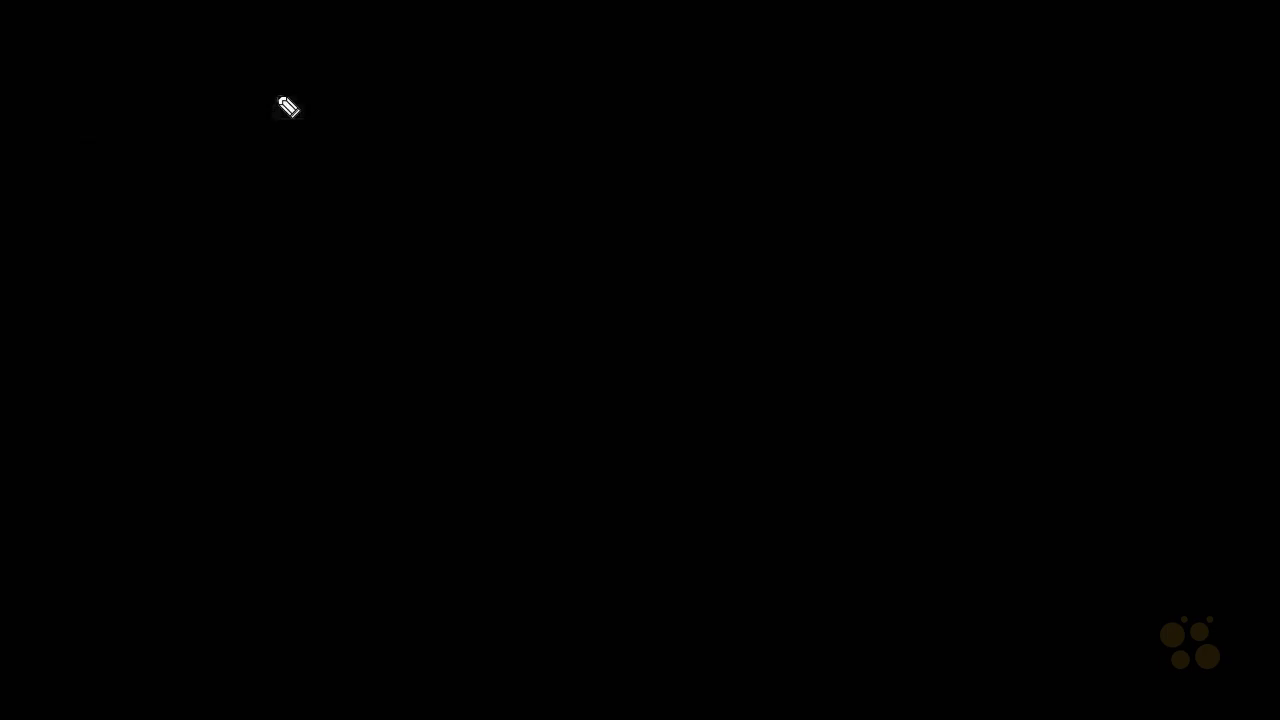
Write the title Link Aggregation Control Protocol (LACP) on a blank black board and draw an ESXi box and a switch box below
{"action": "mouse_move", "coordinate": [286, 62]}
{"action": "left_mouse_down"}
{"action": "mouse_move", "coordinate": [355, 100]}
{"action": "mouse_move", "coordinate": [549, 94]}
{"action": "mouse_move", "coordinate": [640, 54]}
{"action": "mouse_move", "coordinate": [749, 103]}
{"action": "mouse_move", "coordinate": [878, 91]}
{"action": "mouse_move", "coordinate": [1011, 51]}
{"action": "mouse_move", "coordinate": [1091, 89]}
{"action": "mouse_move", "coordinate": [1083, 110]}
{"action": "left_mouse_up"}
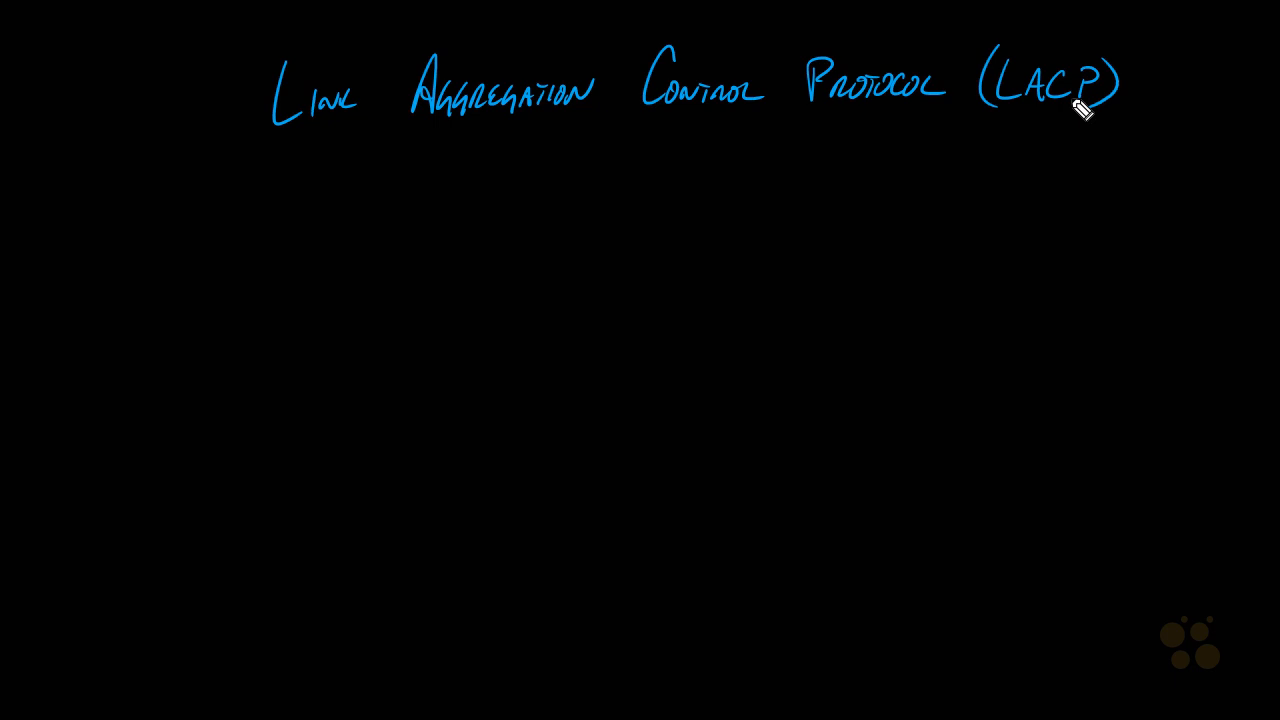
{"action": "mouse_move", "coordinate": [389, 332]}
{"action": "left_mouse_down"}
{"action": "mouse_move", "coordinate": [503, 363]}
{"action": "mouse_move", "coordinate": [381, 314]}
{"action": "left_mouse_up"}
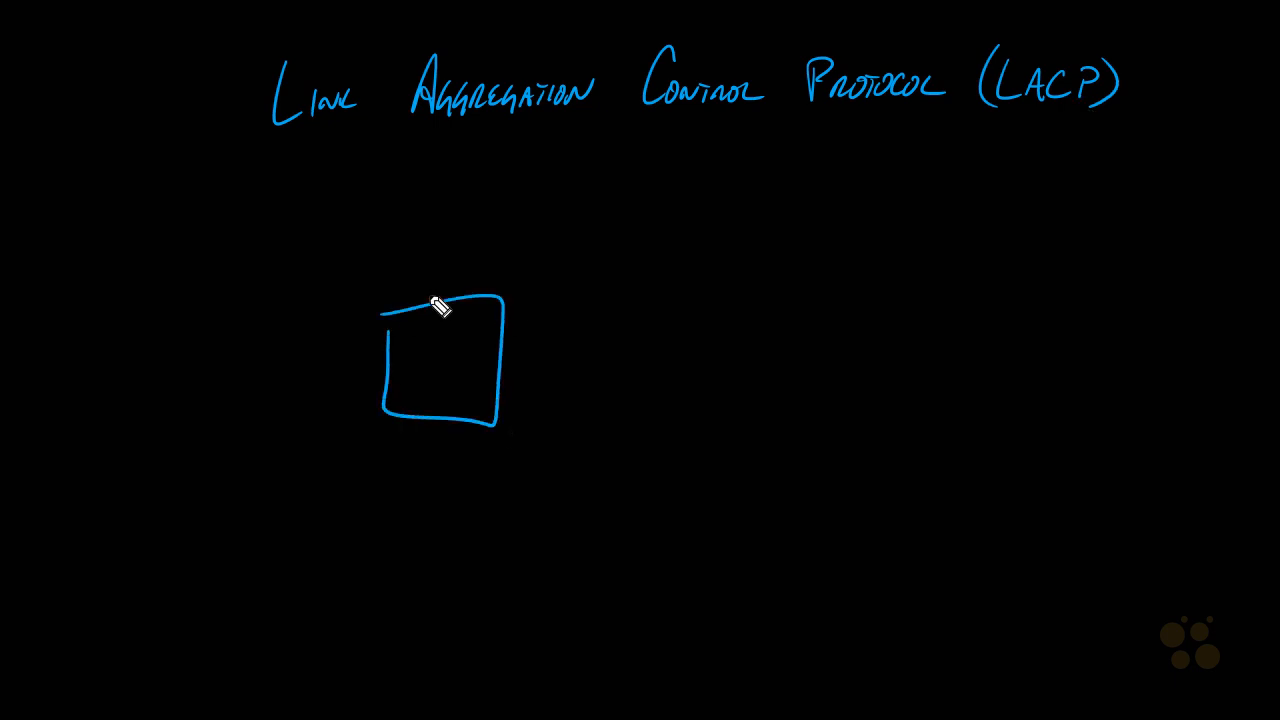
{"action": "mouse_move", "coordinate": [420, 370]}
{"action": "left_mouse_down"}
{"action": "mouse_move", "coordinate": [440, 383]}
{"action": "mouse_move", "coordinate": [463, 354]}
{"action": "mouse_move", "coordinate": [480, 357]}
{"action": "mouse_move", "coordinate": [469, 347]}
{"action": "left_mouse_up"}
{"action": "mouse_move", "coordinate": [765, 368]}
{"action": "left_mouse_down"}
{"action": "mouse_move", "coordinate": [794, 300]}
{"action": "mouse_move", "coordinate": [794, 371]}
{"action": "mouse_move", "coordinate": [831, 400]}
{"action": "left_mouse_up"}
Draw parallel pink links connecting the ESXi box to the switch box
{"action": "left_click_drag", "start_coordinate": [543, 333], "coordinate": [758, 331]}
{"action": "left_click_drag", "start_coordinate": [502, 358], "coordinate": [760, 358]}
{"action": "left_click_drag", "start_coordinate": [500, 385], "coordinate": [752, 382]}
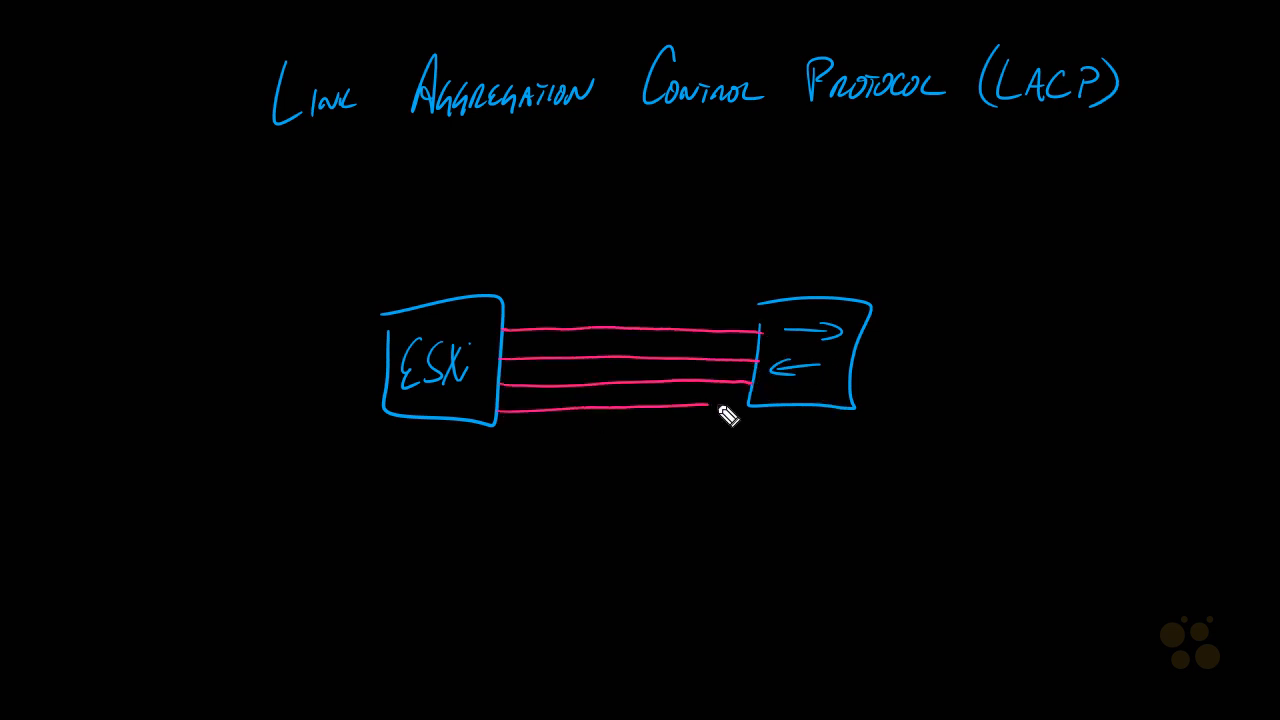
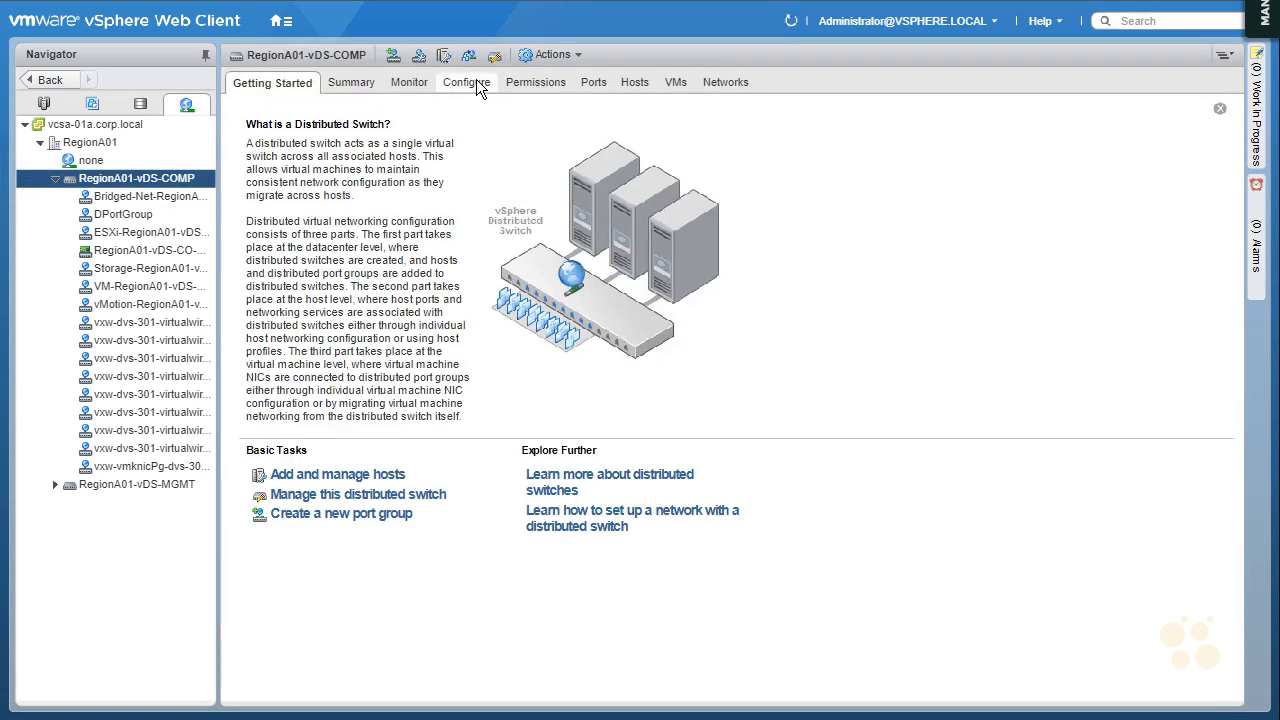
Start a new link aggregation group named lag1 with 2 ports on RegionA01-vDS-COMP and set its mode to Active
{"action": "left_click", "coordinate": [476, 80]}
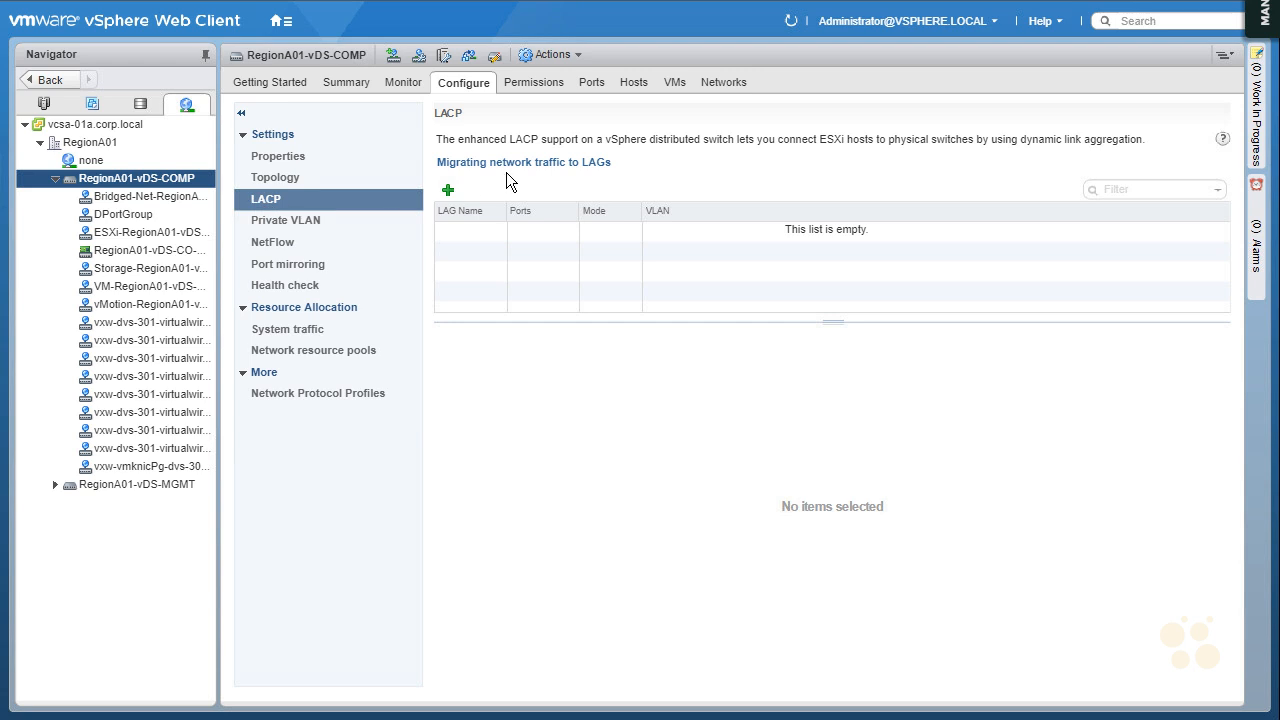
{"action": "left_click", "coordinate": [448, 190]}
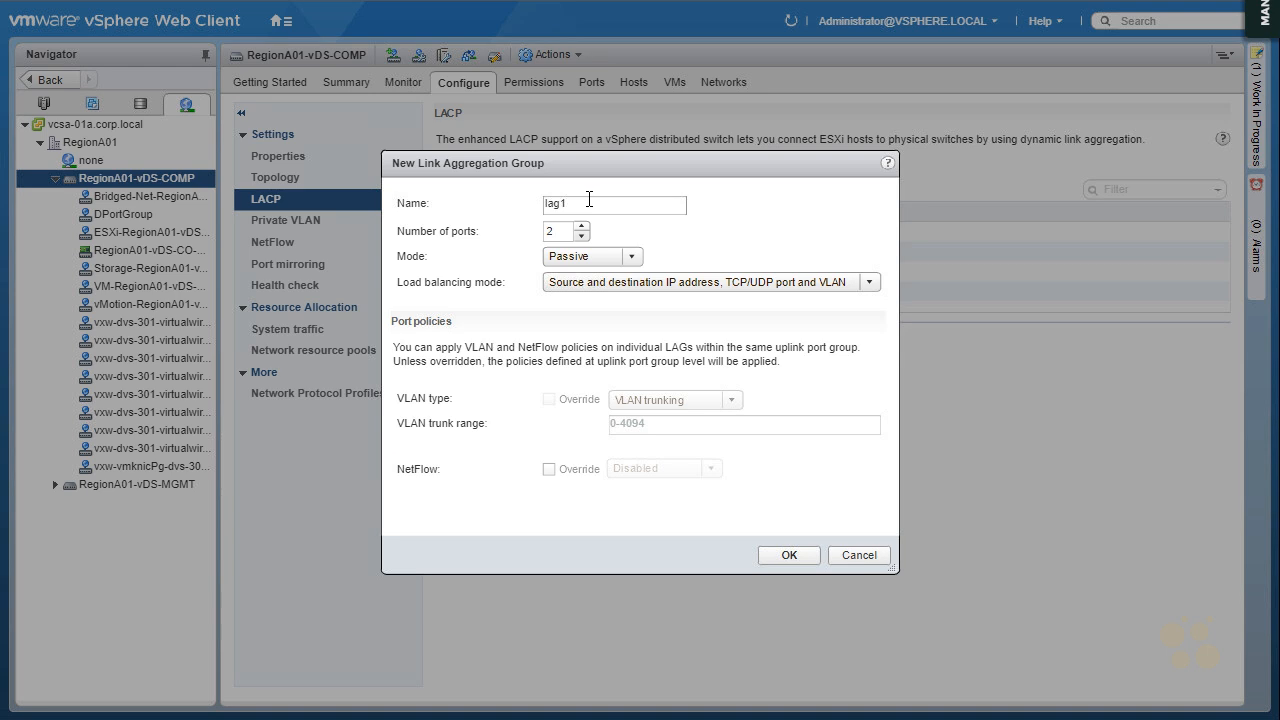
{"action": "left_click", "coordinate": [633, 257]}
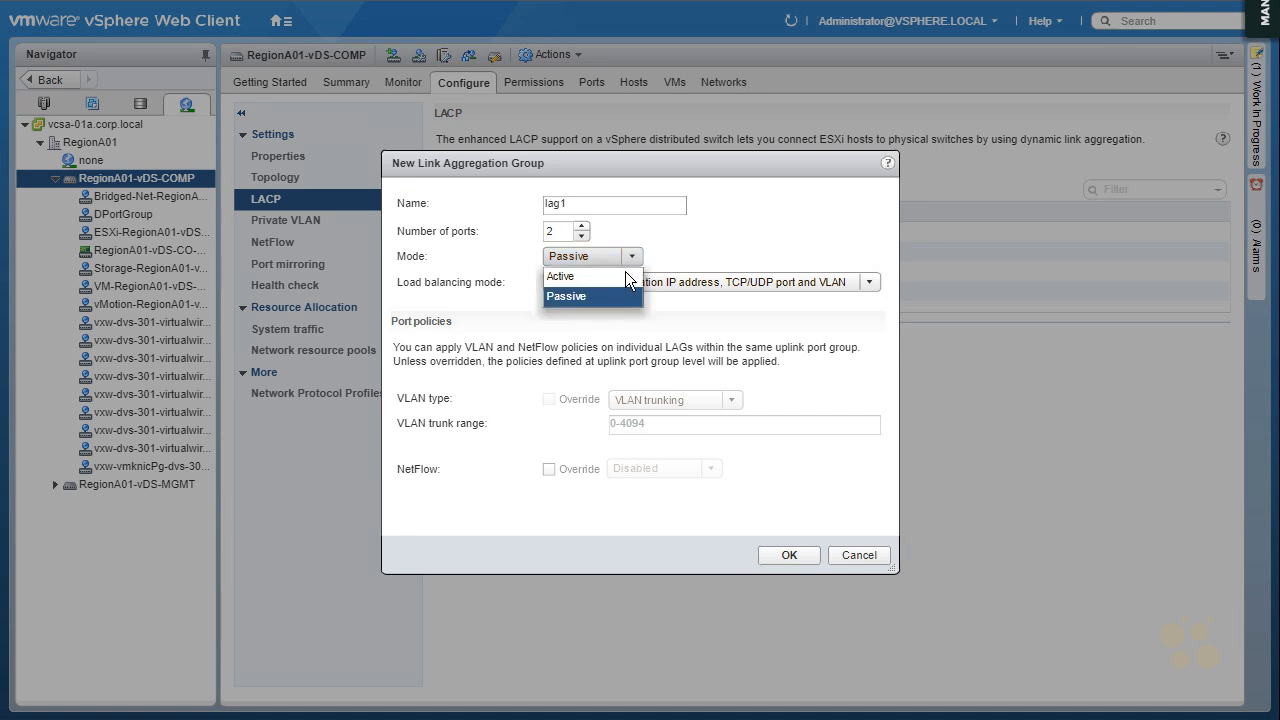
{"action": "left_click", "coordinate": [606, 276]}
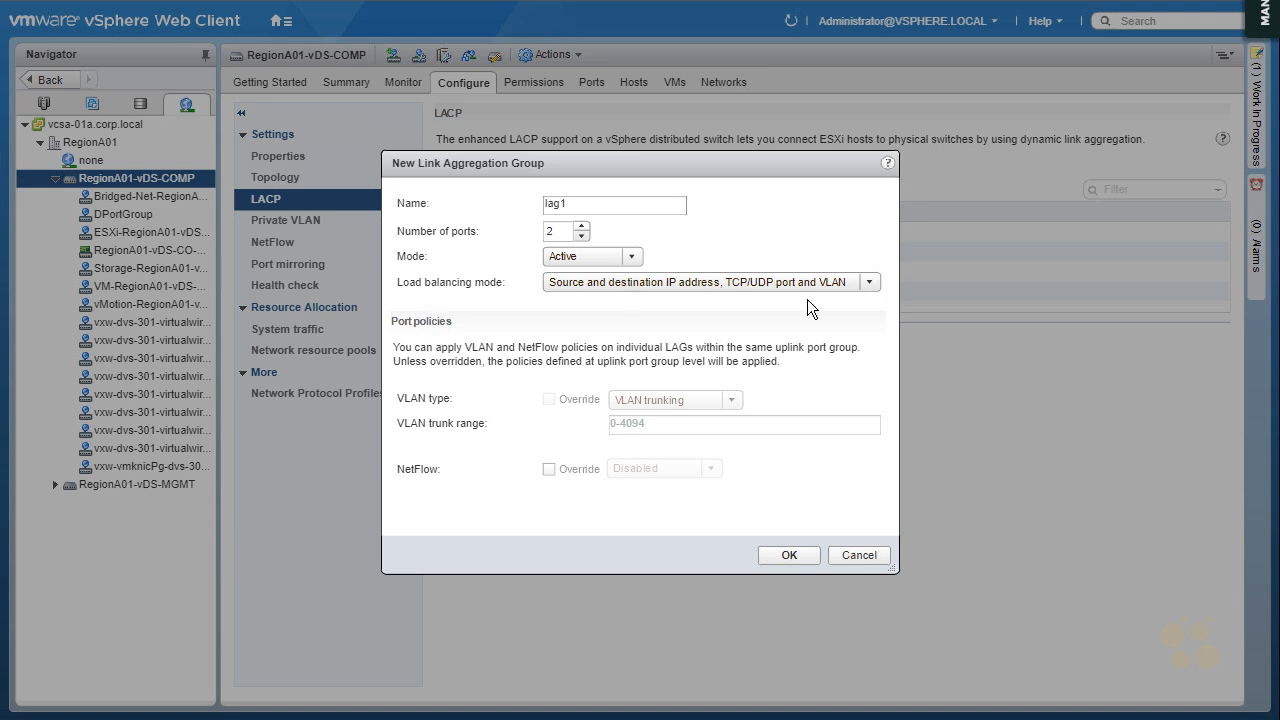
Open the load balancing mode choices, mark the VLAN, MAC address and TCP/UDP port options with red arrows, and scribble a note beside MAC address
{"action": "left_click", "coordinate": [855, 285]}
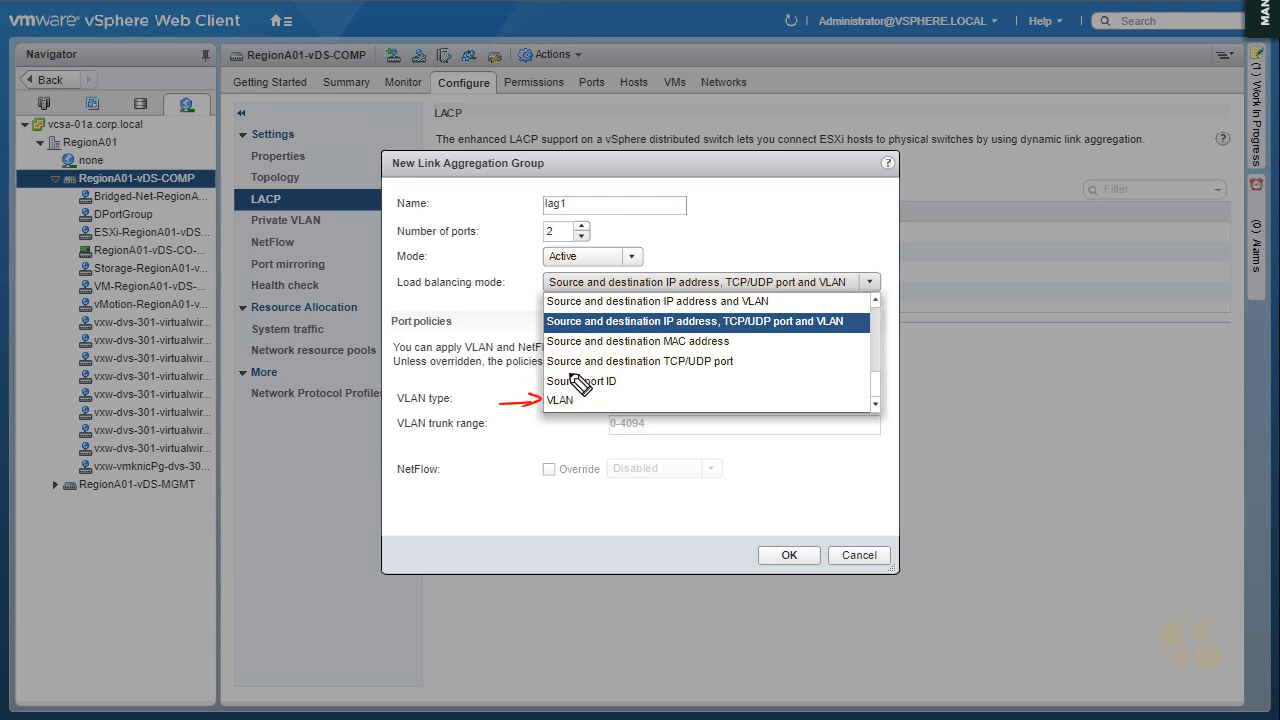
{"action": "mouse_move", "coordinate": [514, 341]}
{"action": "left_mouse_down"}
{"action": "mouse_move", "coordinate": [541, 343]}
{"action": "mouse_move", "coordinate": [530, 348]}
{"action": "left_mouse_up"}
{"action": "left_click_drag", "start_coordinate": [741, 335], "coordinate": [747, 343]}
{"action": "left_click_drag", "start_coordinate": [749, 336], "coordinate": [751, 343]}
{"action": "left_click_drag", "start_coordinate": [512, 363], "coordinate": [535, 367]}
{"action": "left_click_drag", "start_coordinate": [750, 337], "coordinate": [854, 346]}
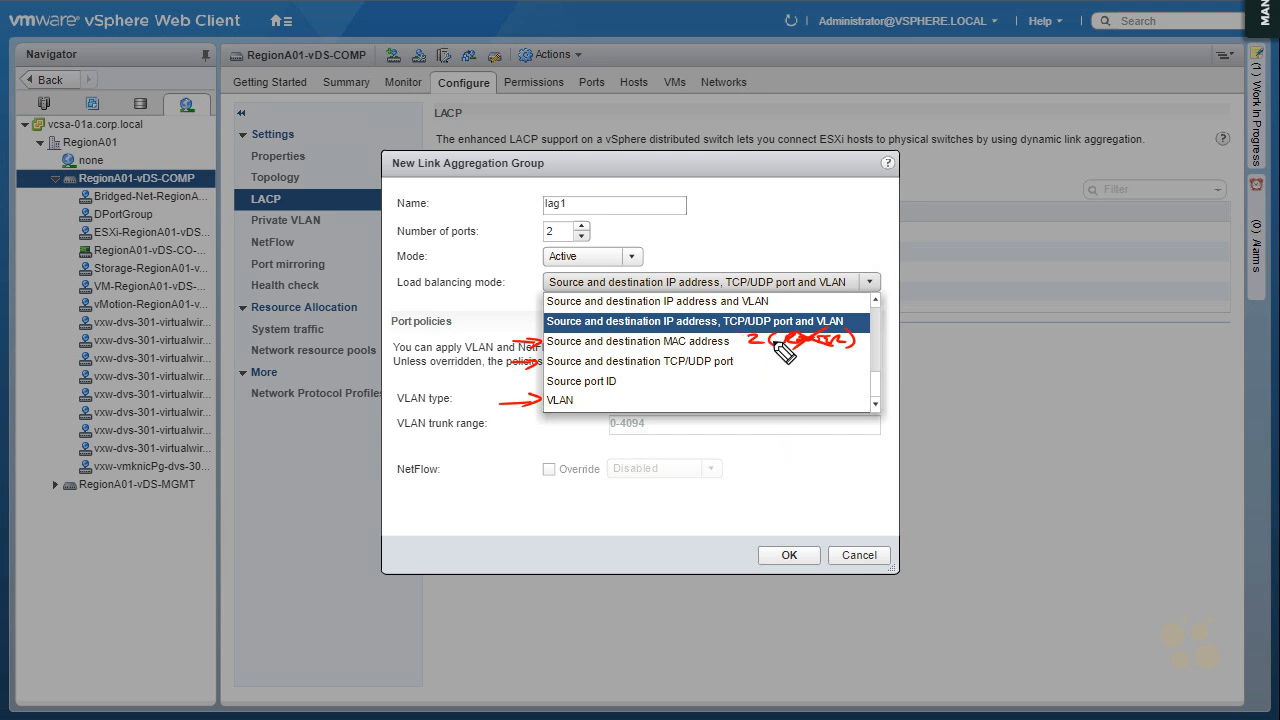
{"action": "left_click_drag", "start_coordinate": [750, 350], "coordinate": [872, 348]}
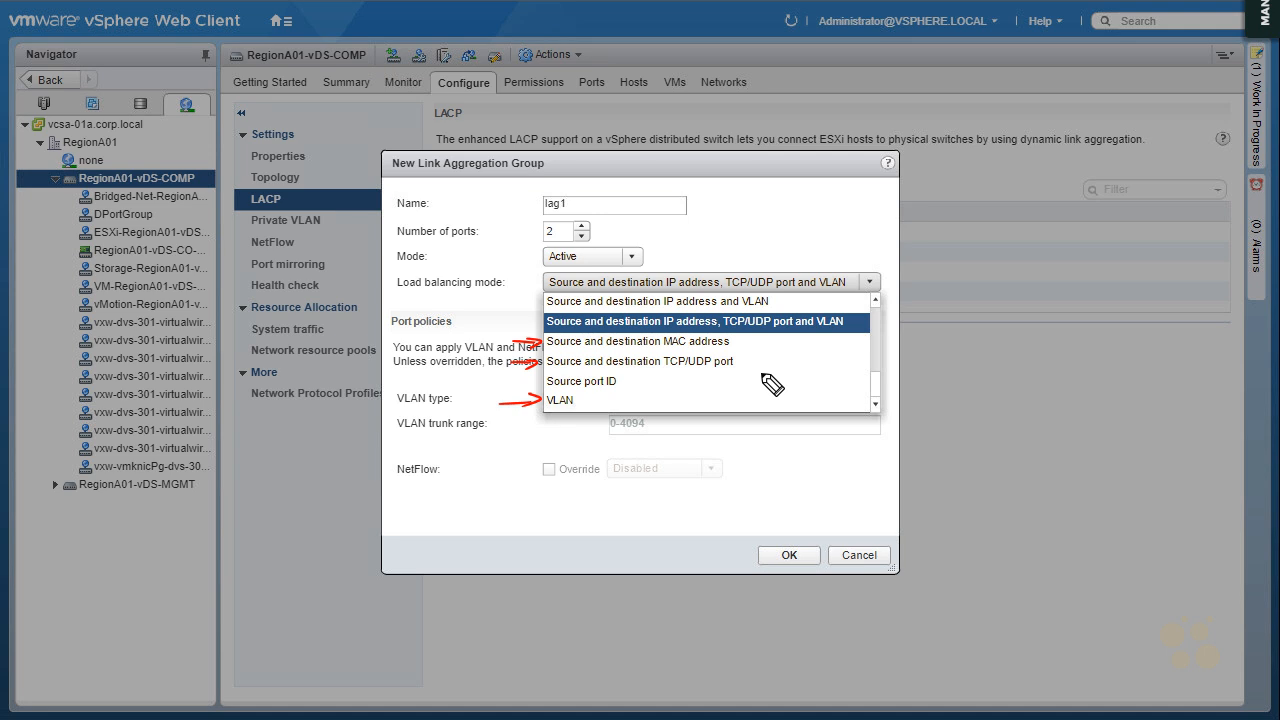
Mark the two IP address options with red arrows and underline their criteria, then clear the annotations and close the choices
{"action": "left_click_drag", "start_coordinate": [513, 301], "coordinate": [539, 303]}
{"action": "left_click_drag", "start_coordinate": [665, 307], "coordinate": [768, 305]}
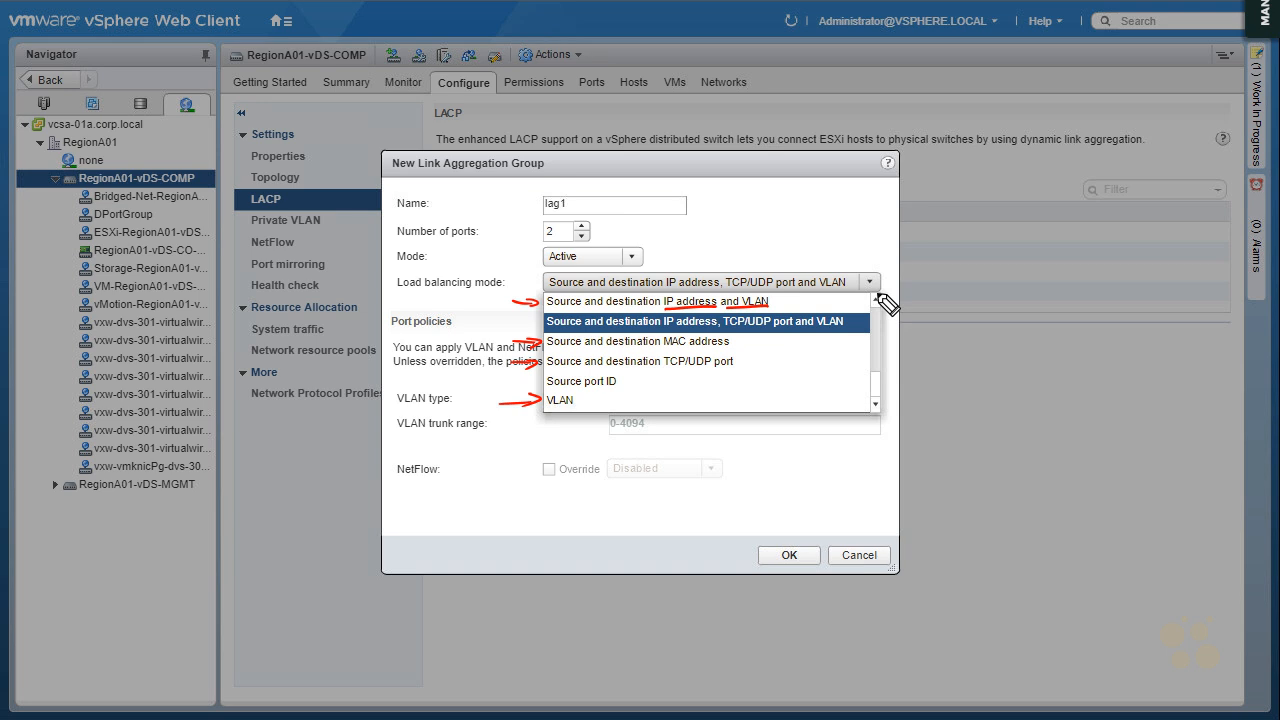
{"action": "left_click_drag", "start_coordinate": [510, 325], "coordinate": [860, 333]}
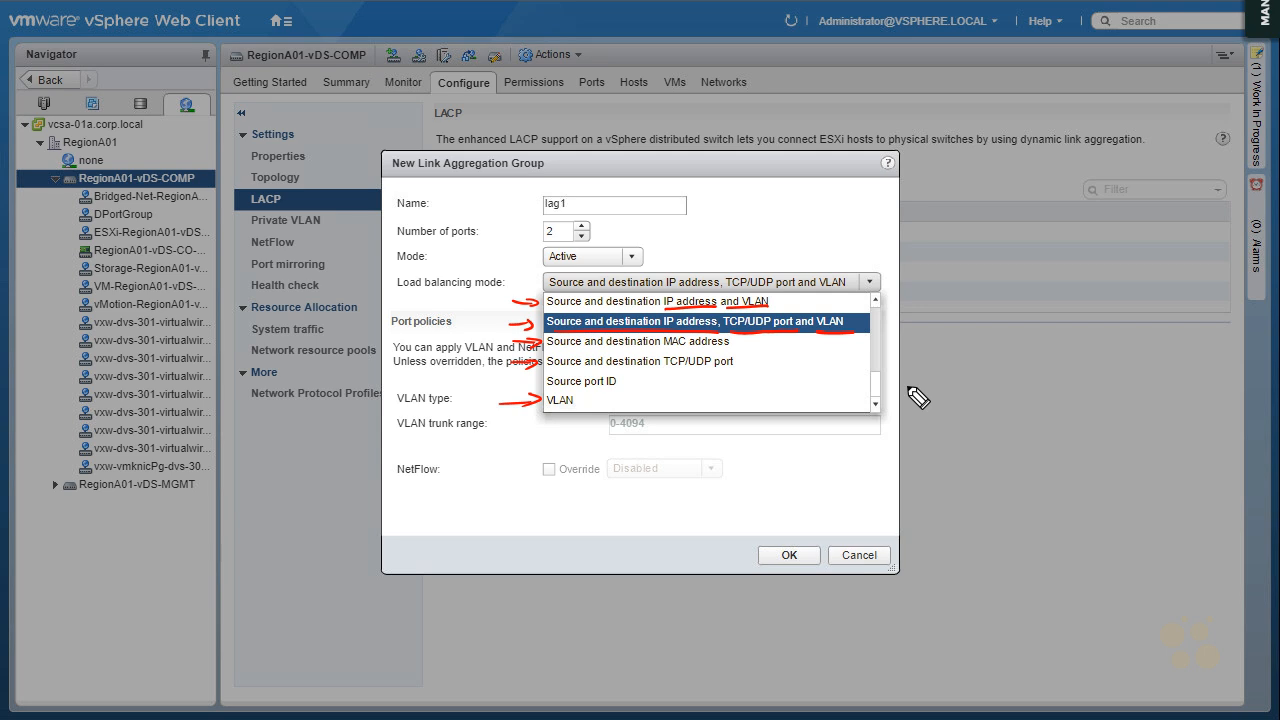
{"action": "key", "text": "Escape"}
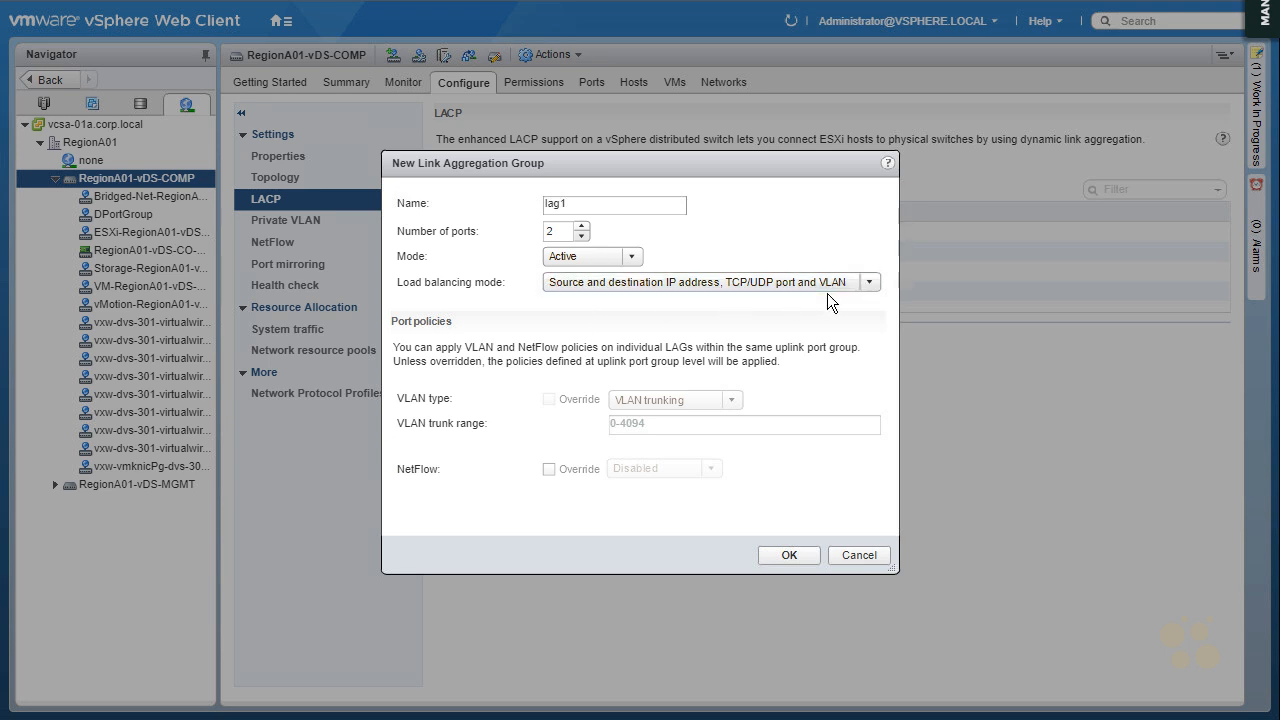
Create the lag1 group, select it and open the guide for migrating network traffic to LAGs
{"action": "left_click", "coordinate": [785, 561]}
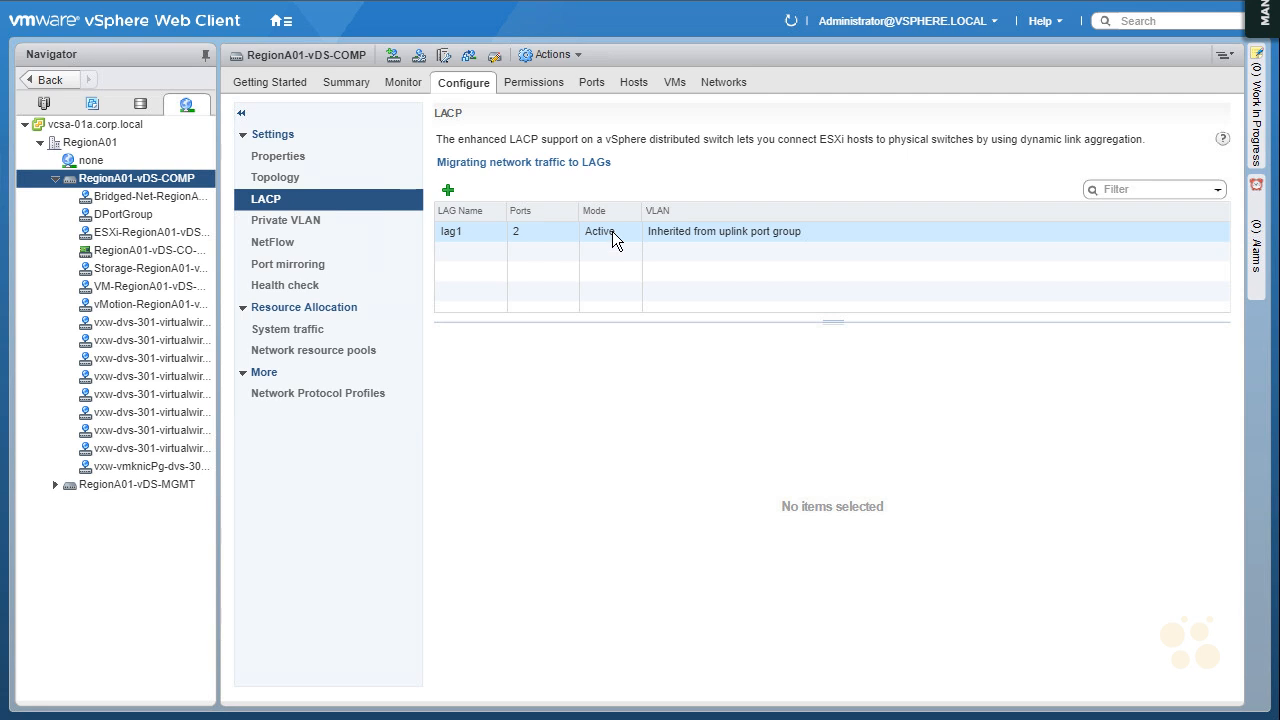
{"action": "left_click", "coordinate": [610, 233]}
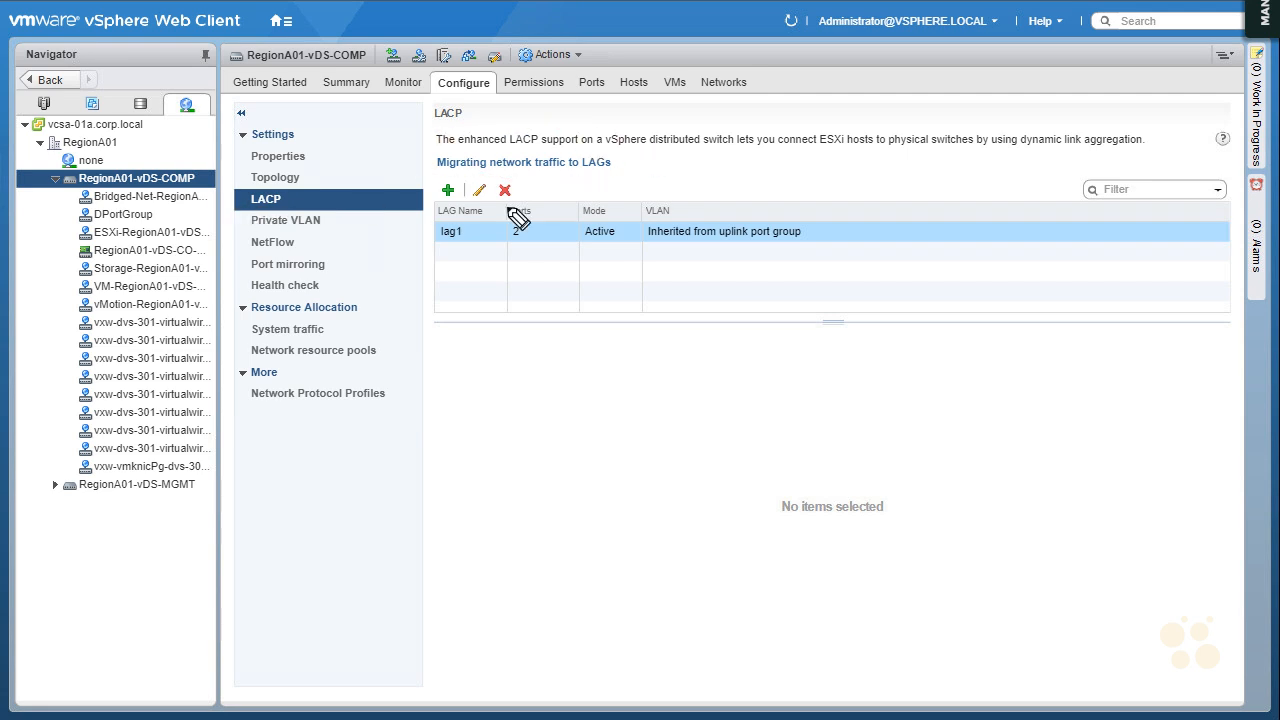
{"action": "left_click", "coordinate": [560, 173]}
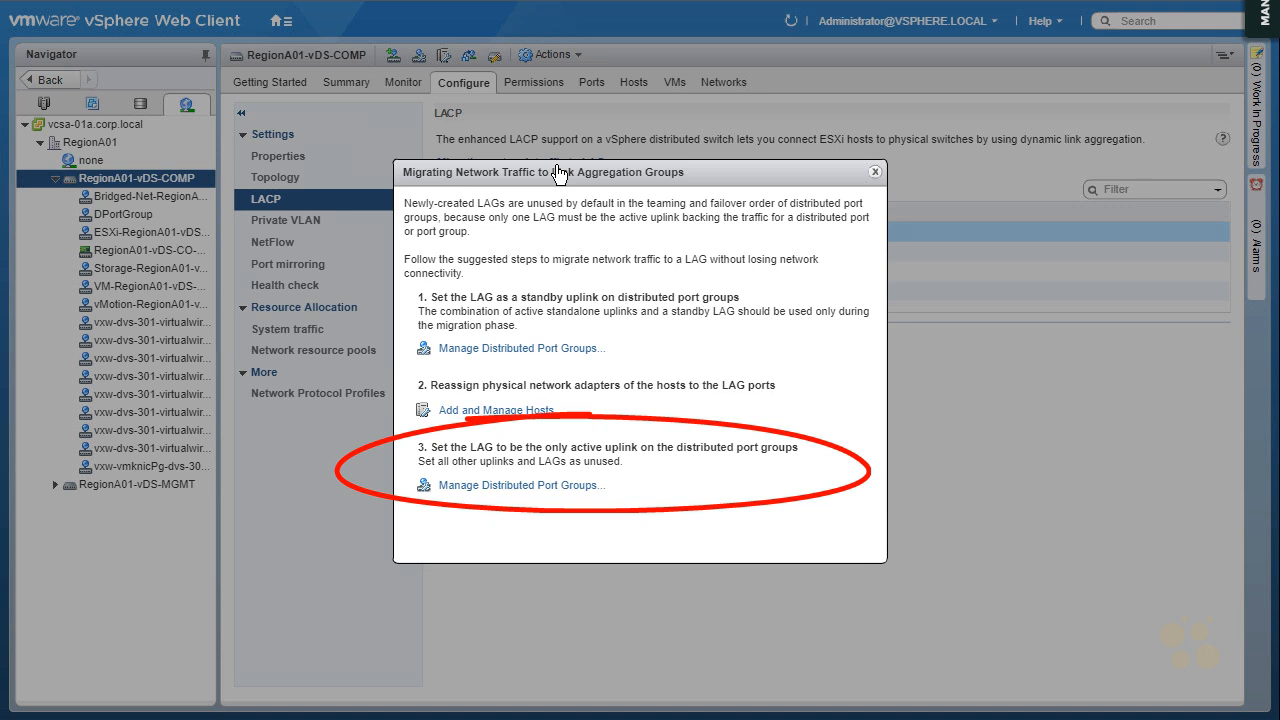
Start managing distributed port groups with the Teaming and failover policy and choose DPortGroup as the port group to edit
{"action": "left_click", "coordinate": [496, 349]}
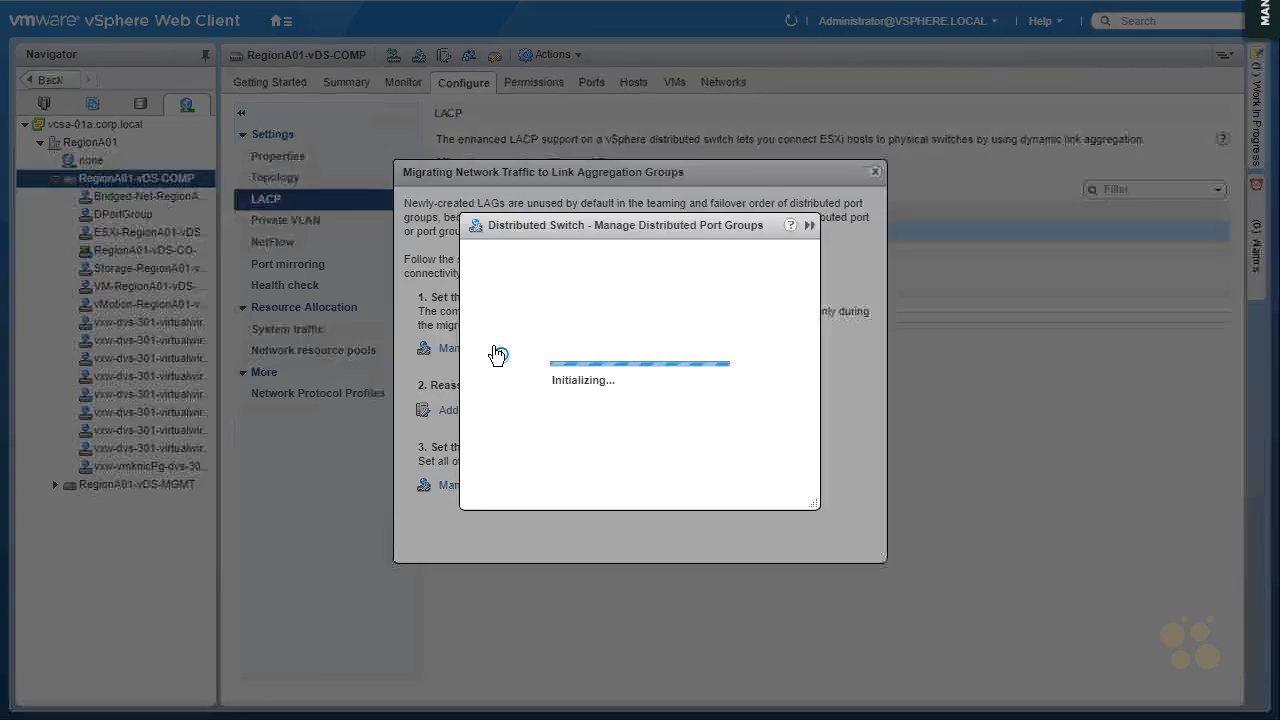
{"action": "left_click", "coordinate": [421, 358]}
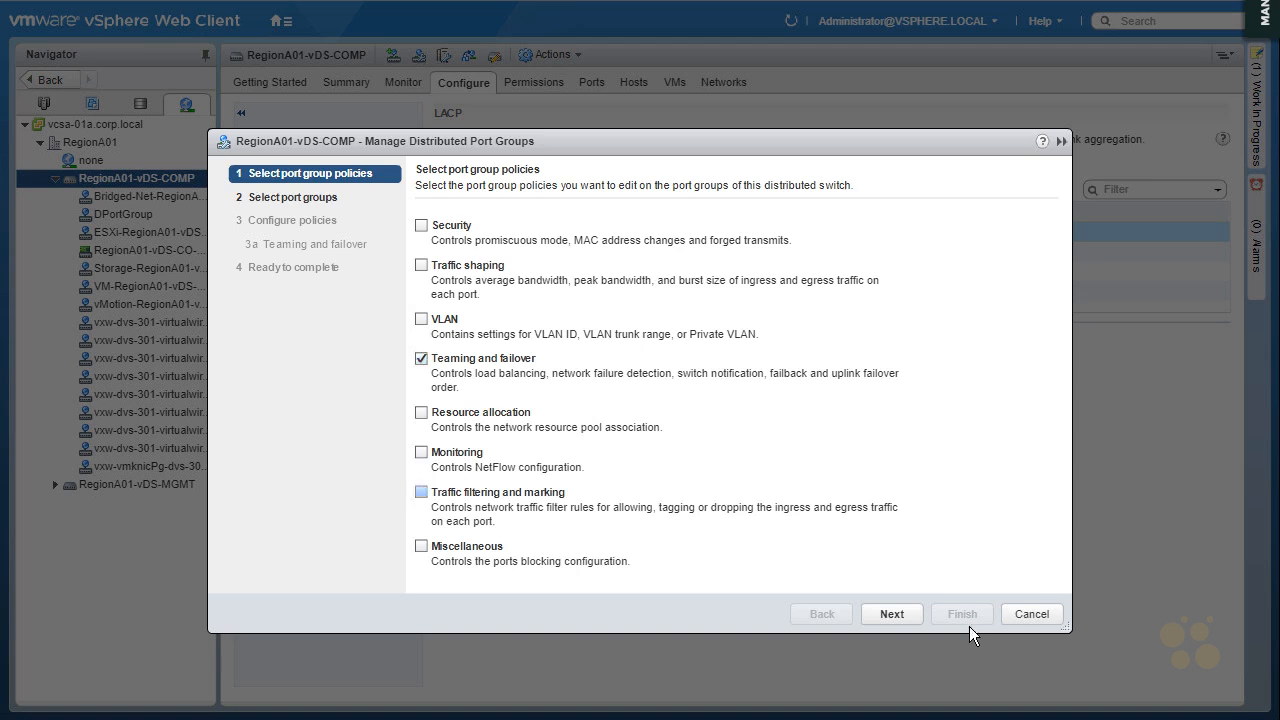
{"action": "left_click", "coordinate": [892, 614]}
{"action": "left_click", "coordinate": [507, 233]}
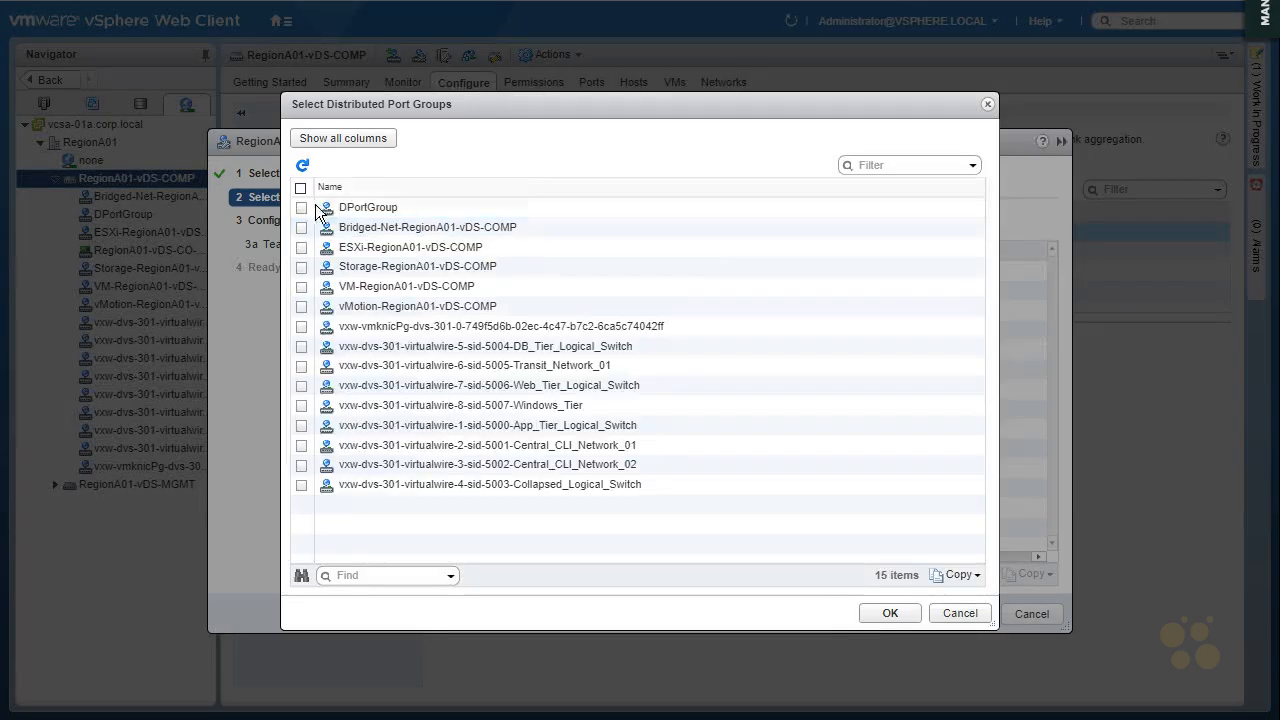
{"action": "left_click", "coordinate": [301, 208]}
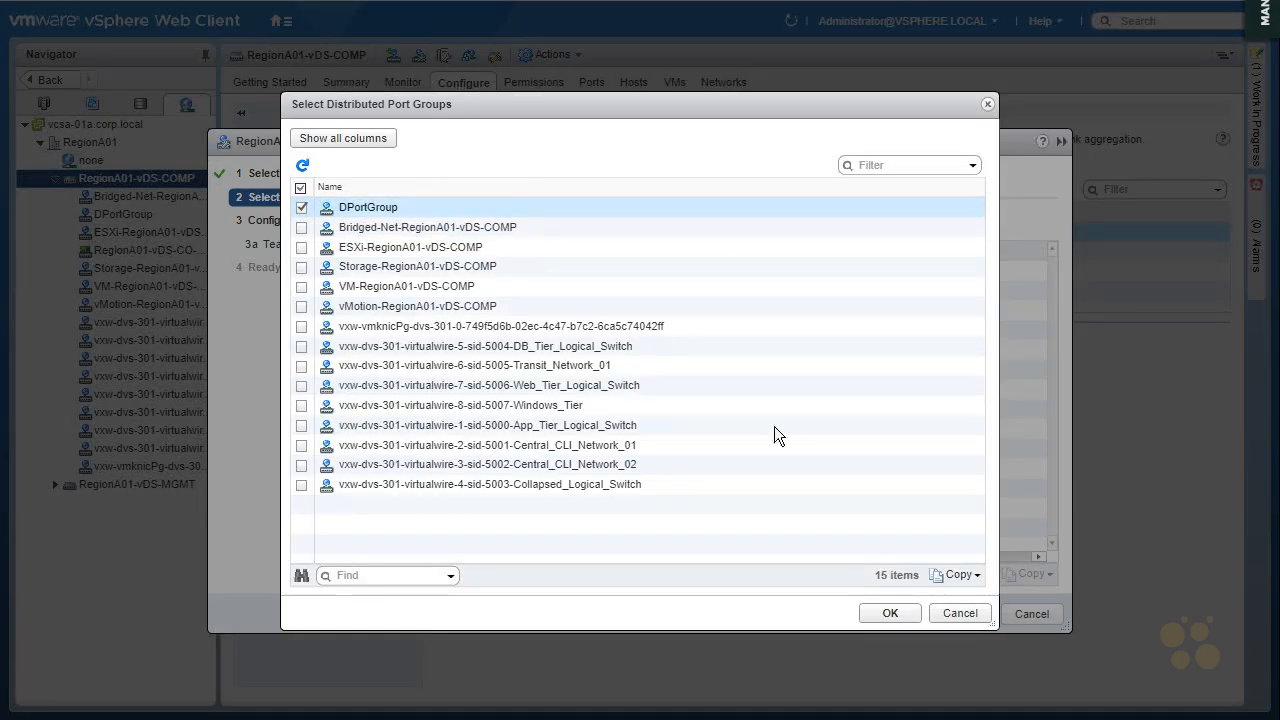
{"action": "left_click", "coordinate": [890, 613]}
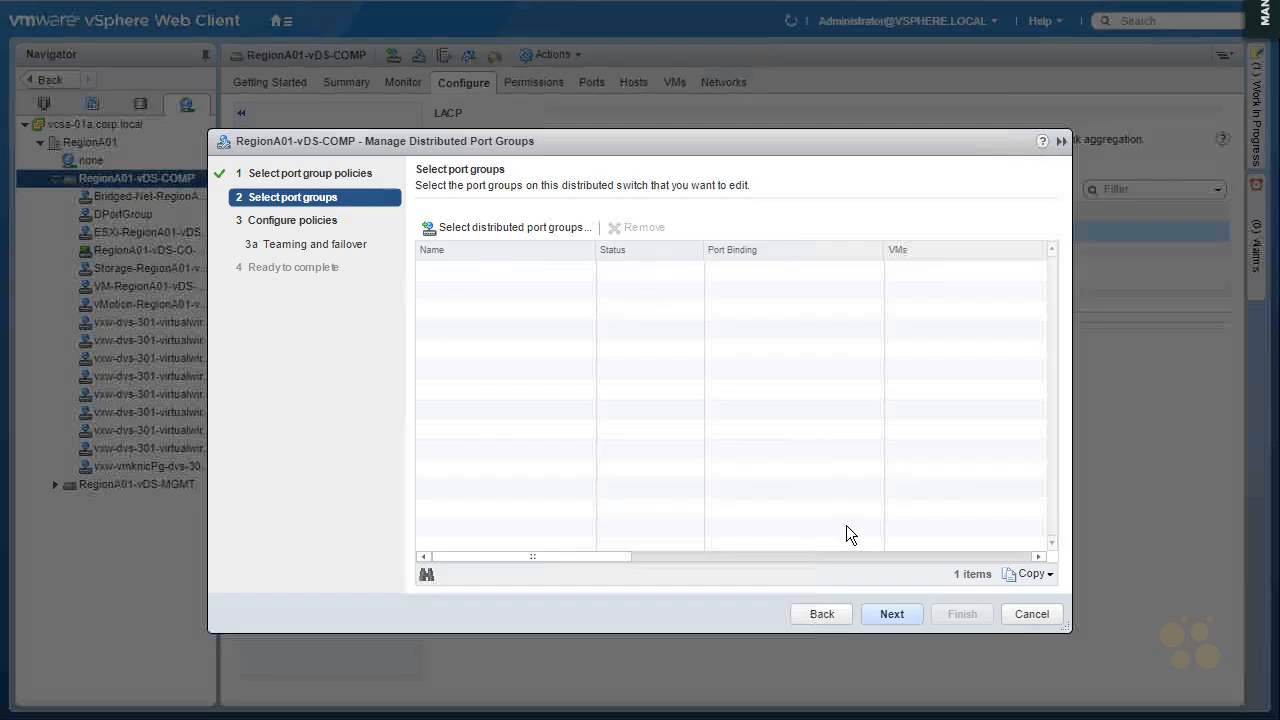
{"action": "left_click", "coordinate": [900, 618]}
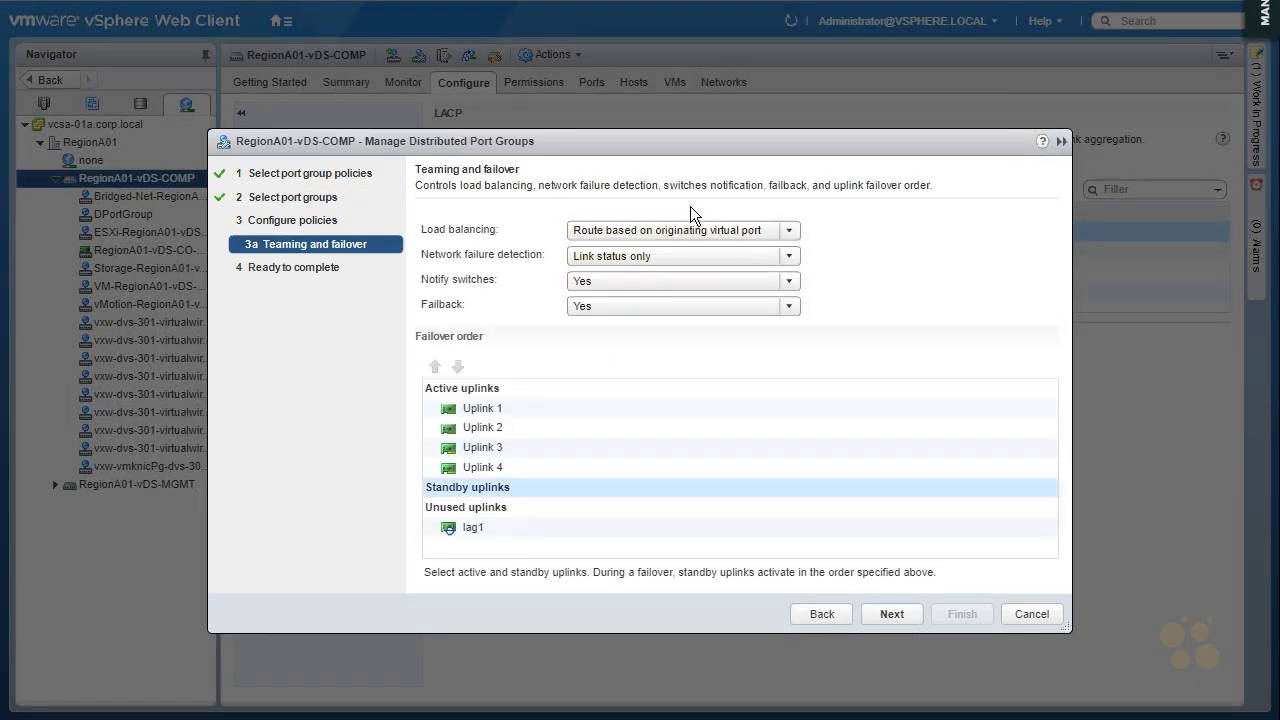
Move lag1 to the standby uplinks in the failover order, accept the settings and finish the port group changes
{"action": "left_click", "coordinate": [484, 529]}
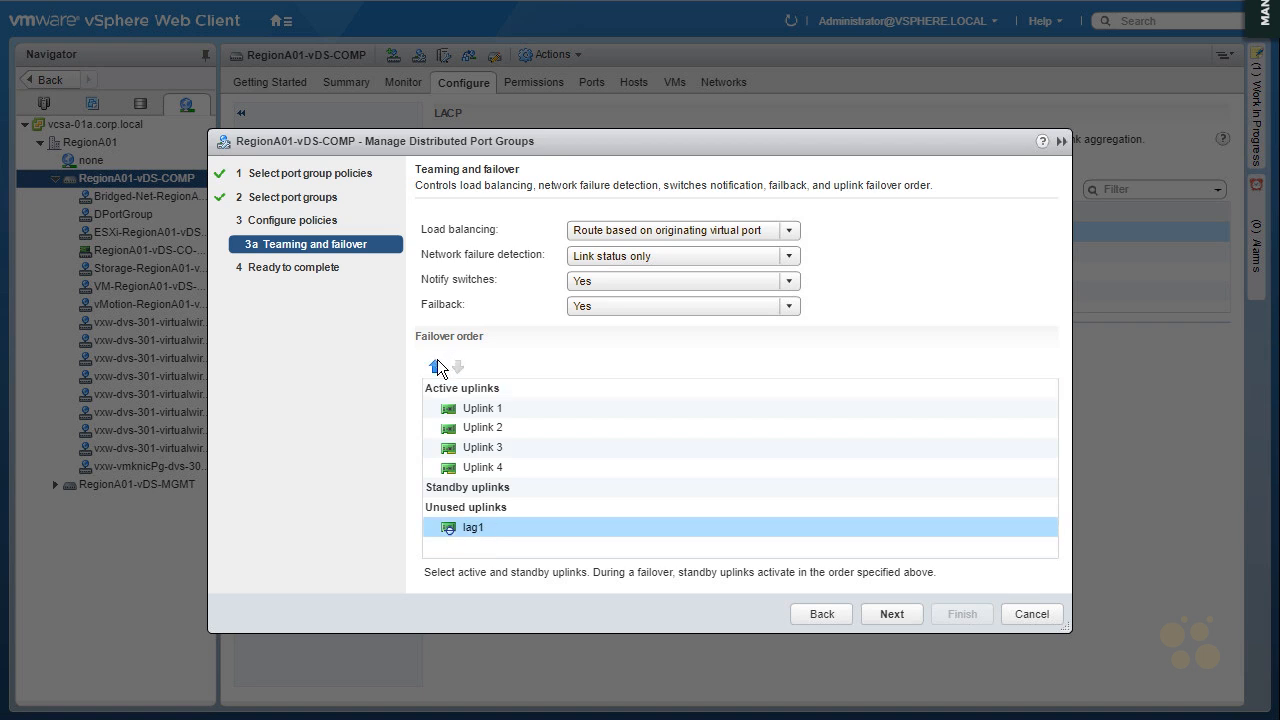
{"action": "left_click", "coordinate": [435, 367]}
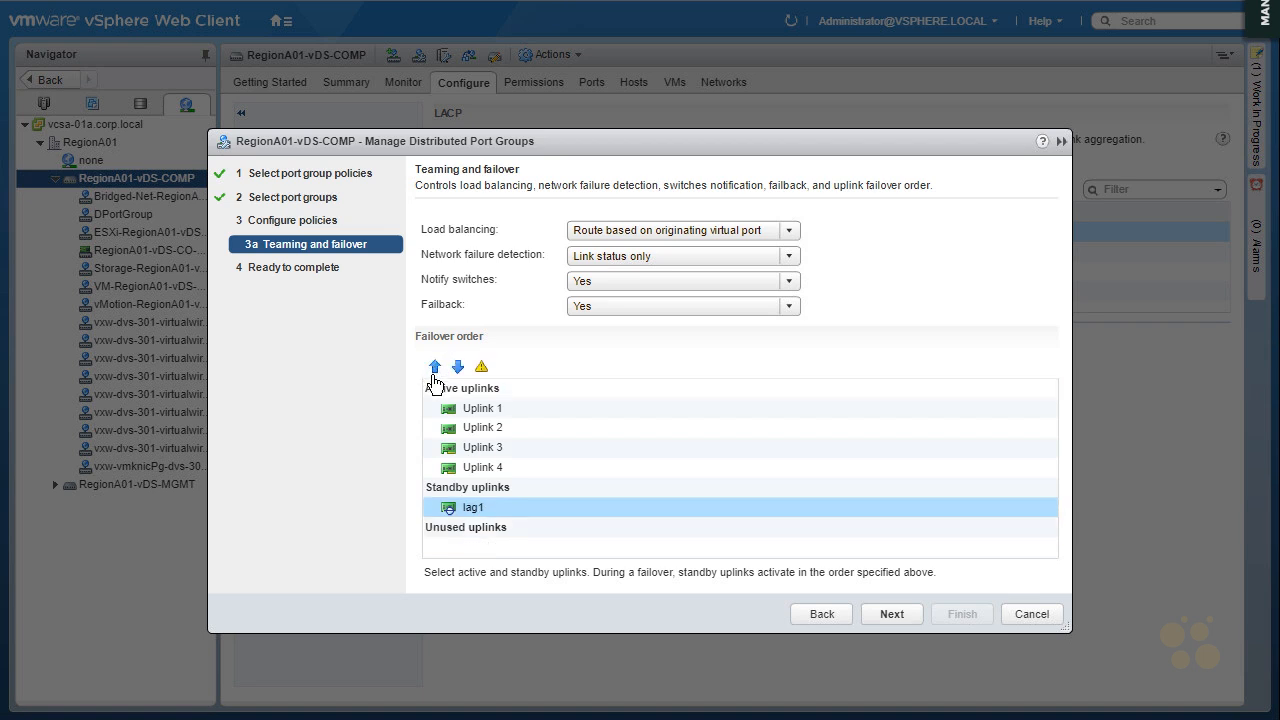
{"action": "left_click", "coordinate": [889, 615]}
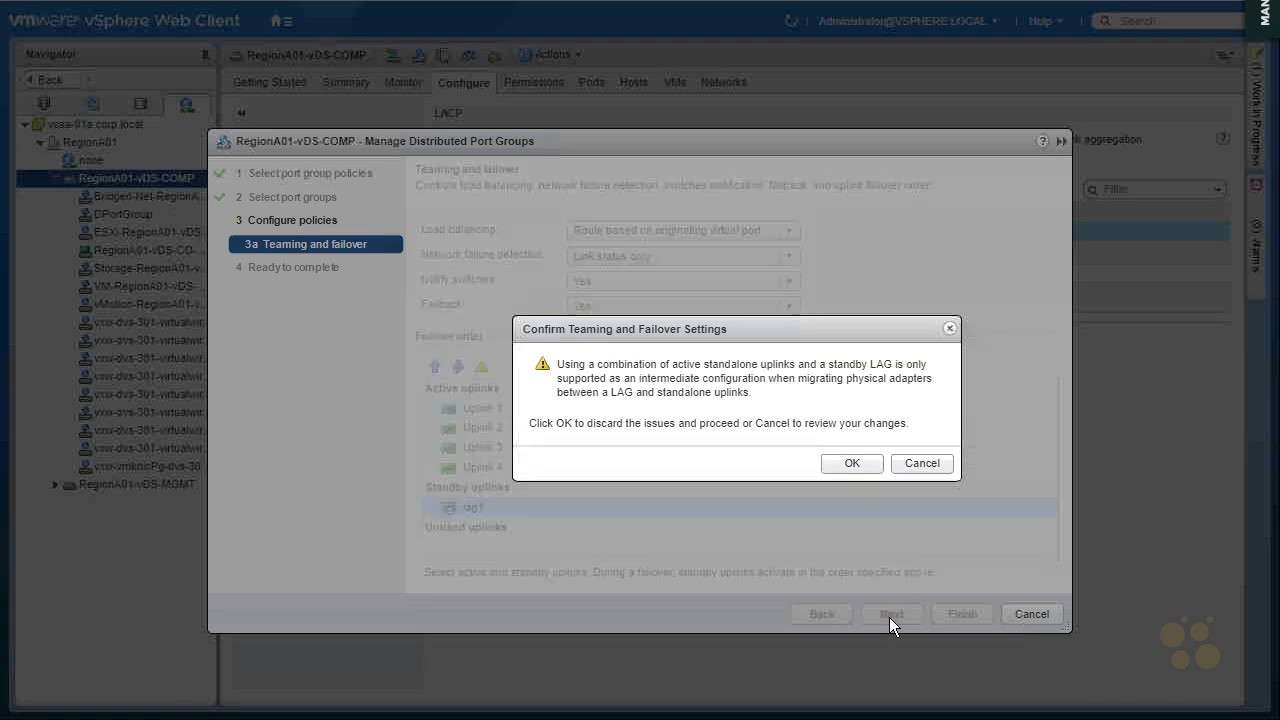
{"action": "left_click", "coordinate": [859, 461]}
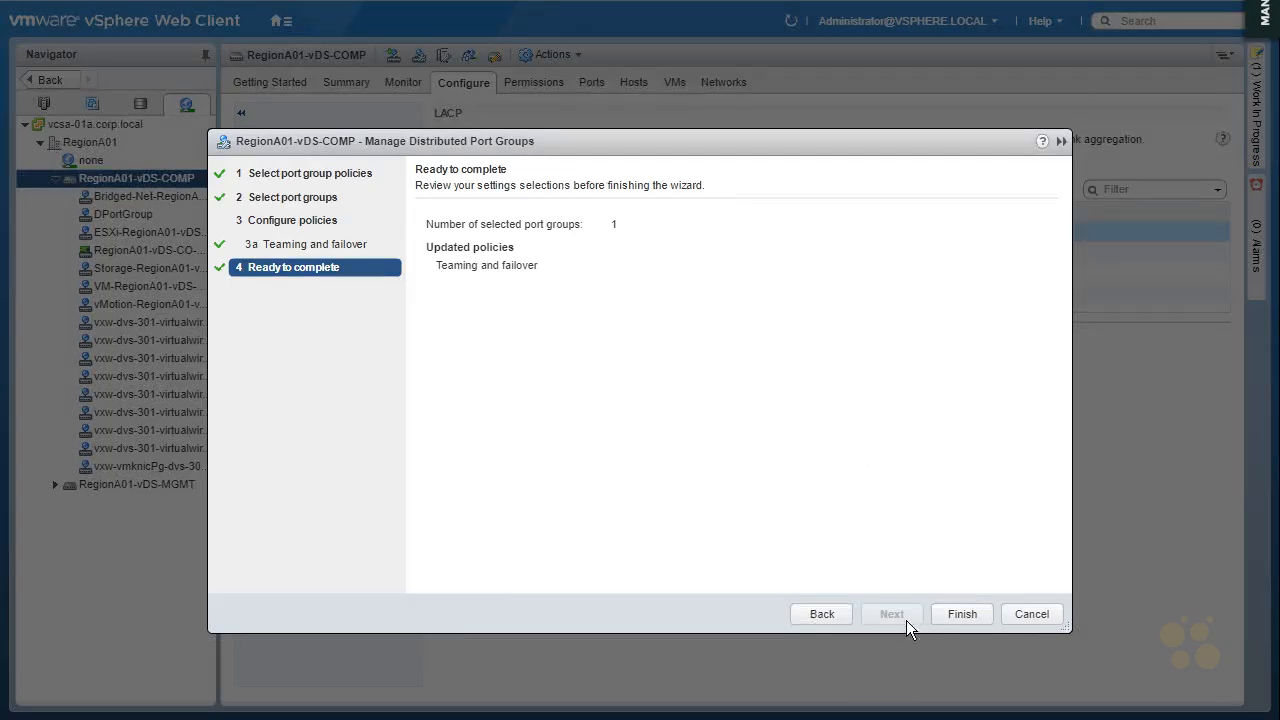
{"action": "left_click", "coordinate": [966, 615]}
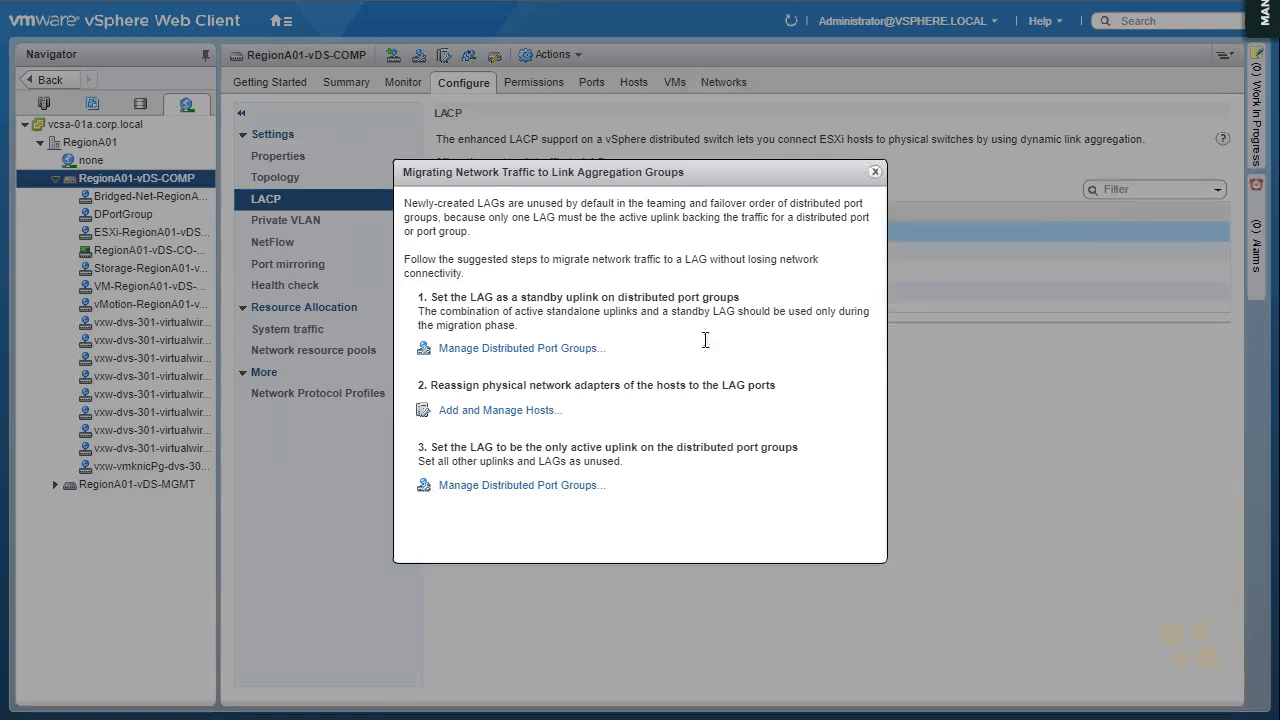
Start managing host networking for all three attached hosts, using identical network settings in template mode
{"action": "left_click", "coordinate": [520, 416]}
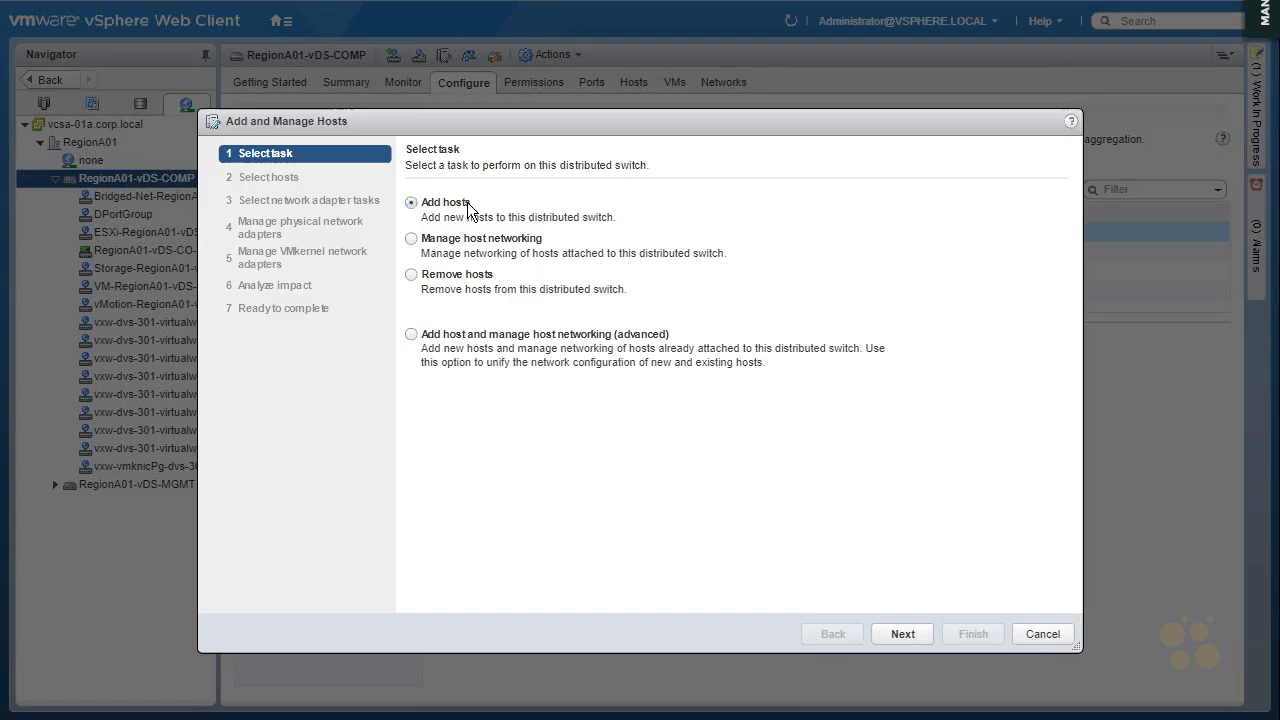
{"action": "left_click", "coordinate": [411, 239]}
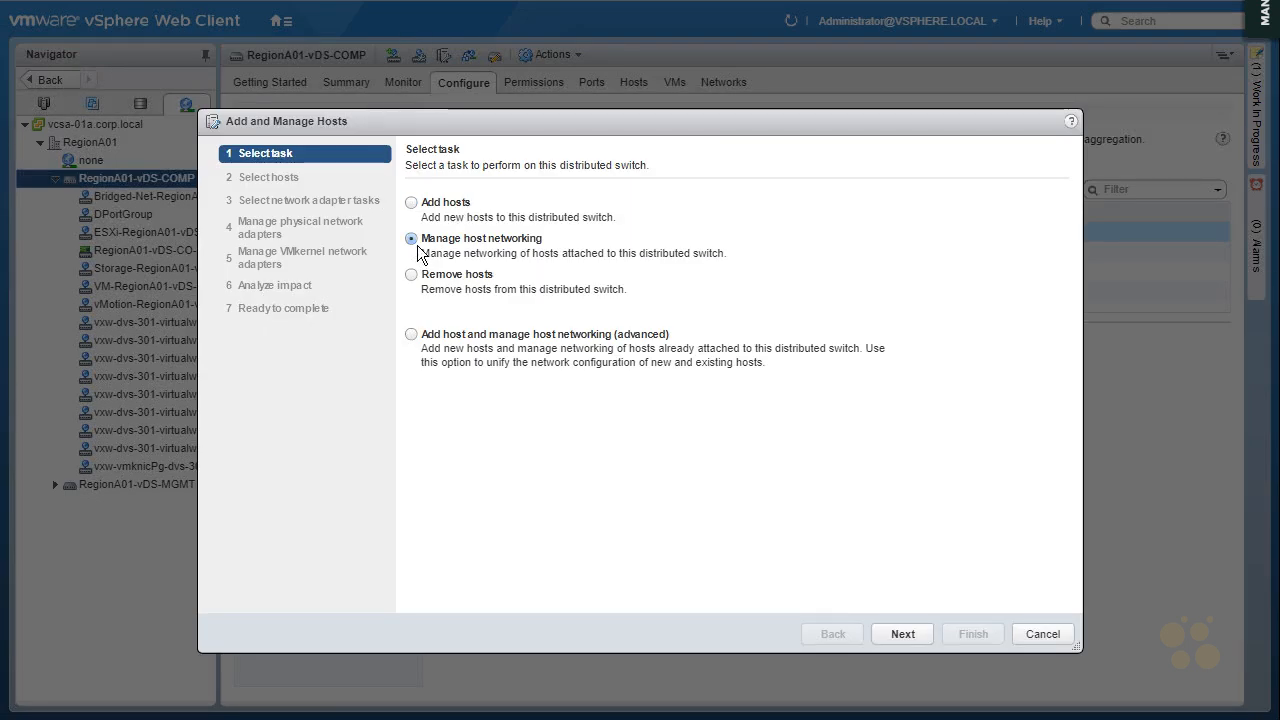
{"action": "left_click", "coordinate": [903, 634]}
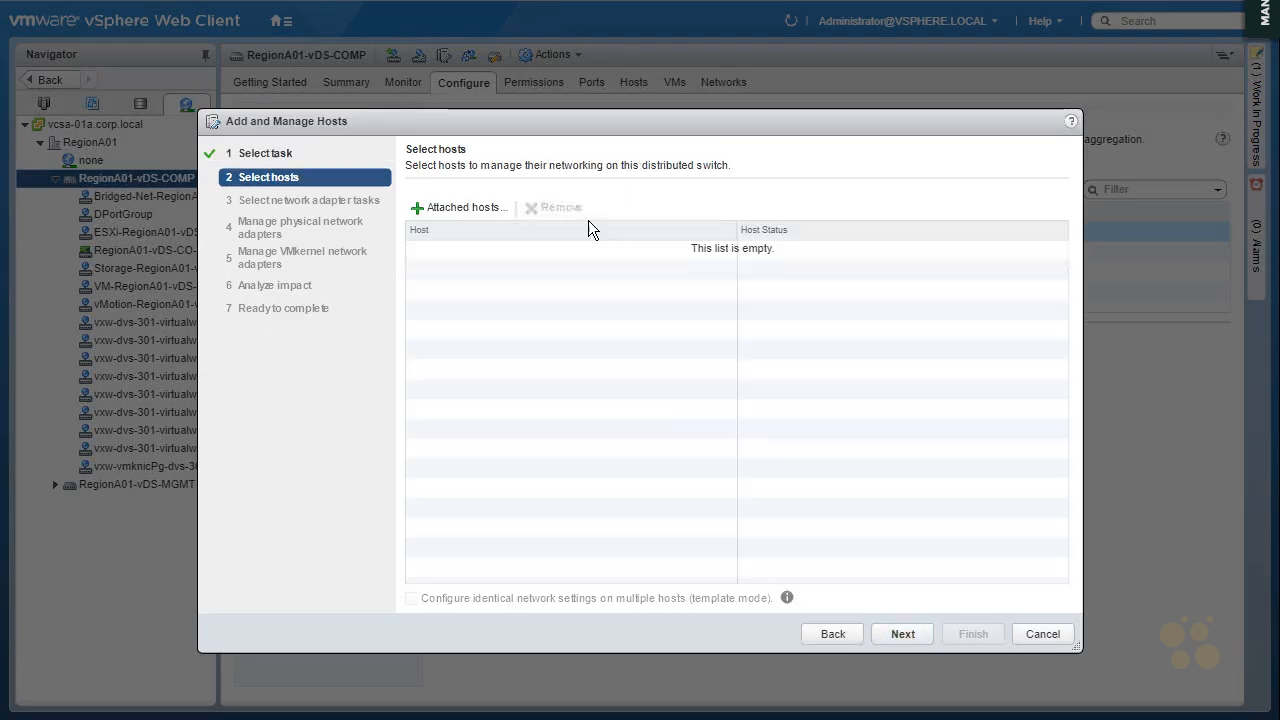
{"action": "left_click", "coordinate": [479, 209]}
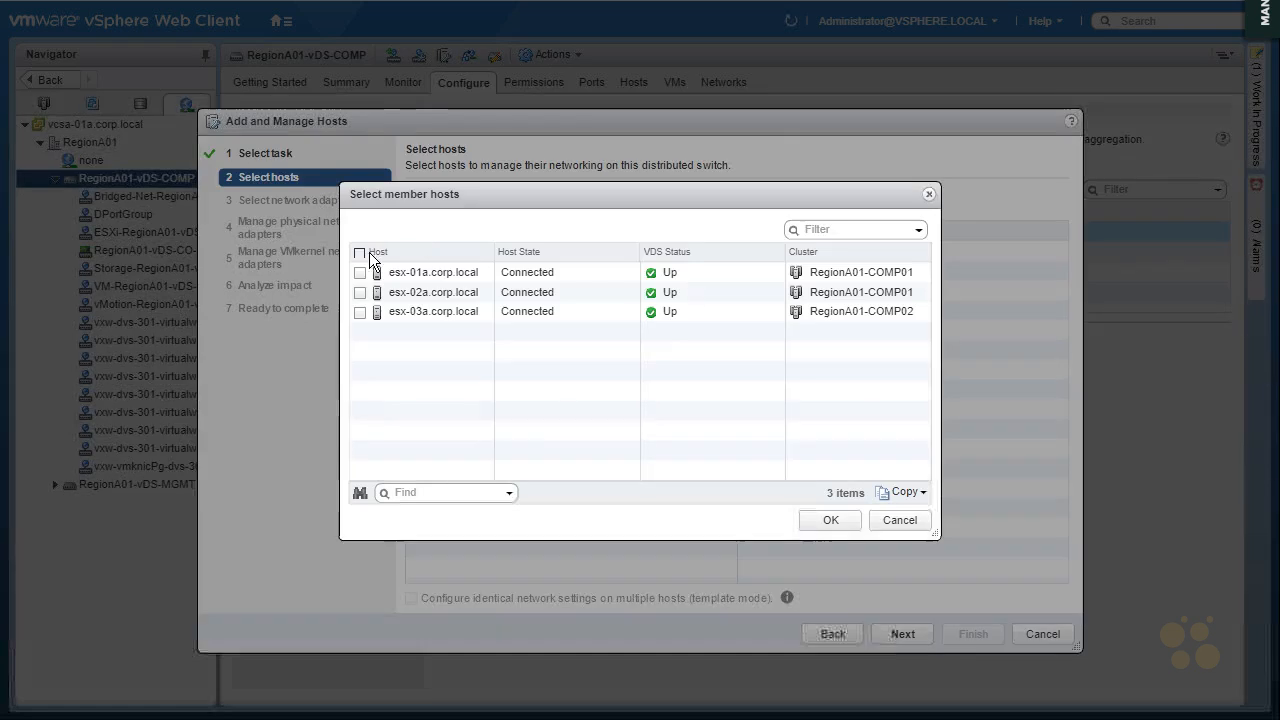
{"action": "left_click", "coordinate": [360, 253]}
{"action": "left_click", "coordinate": [843, 520]}
{"action": "left_click", "coordinate": [709, 596]}
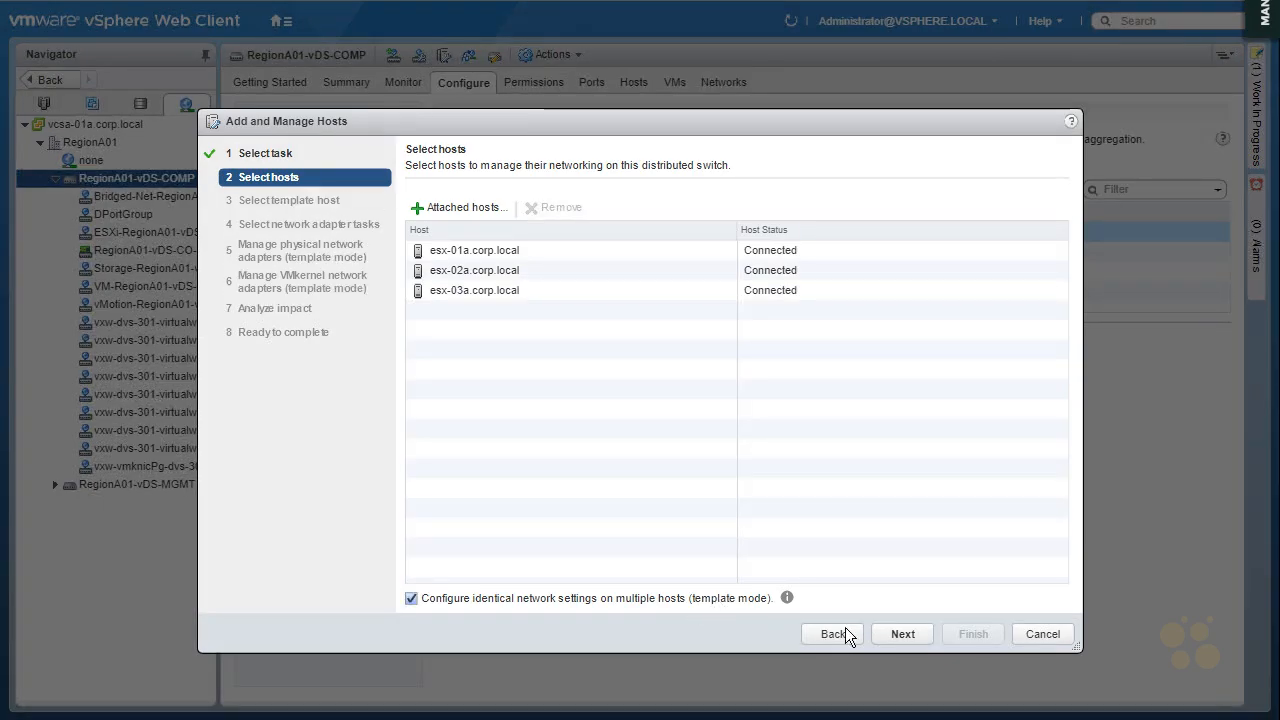
{"action": "left_click", "coordinate": [909, 633]}
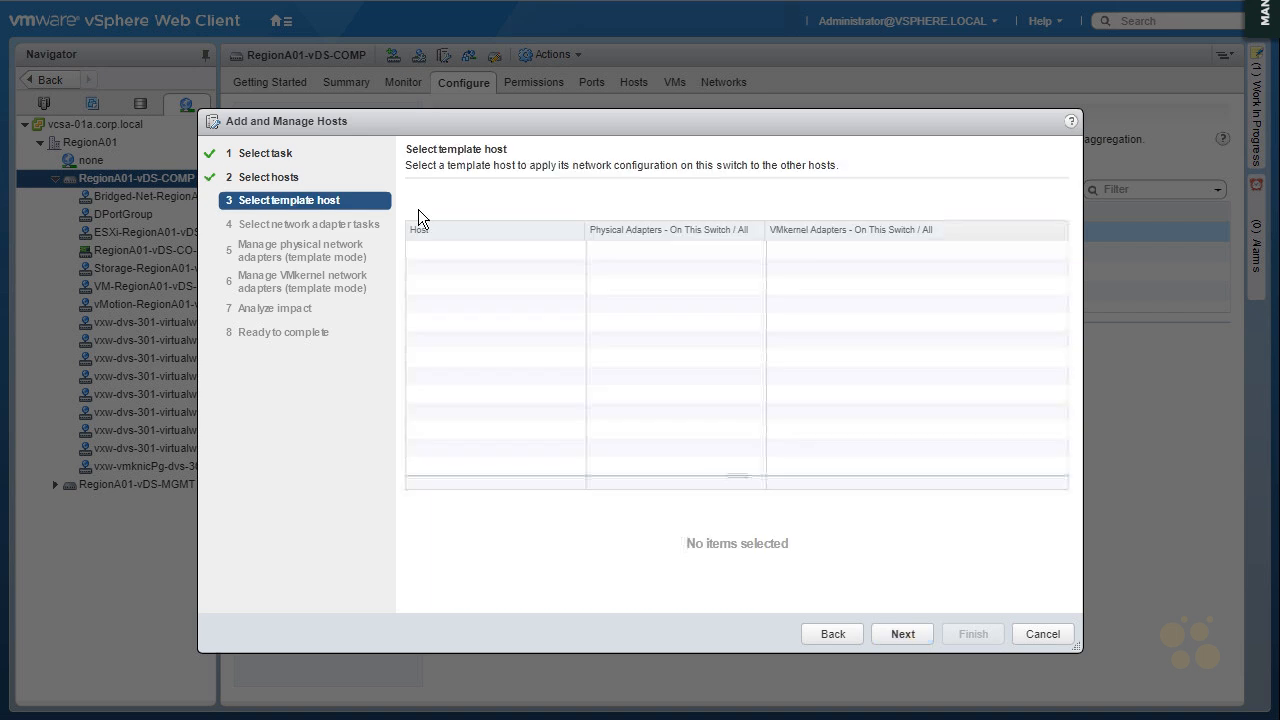
Use esx-01a.corp.local as the template host and add Migrate virtual machine networking to the network adapter tasks
{"action": "left_click", "coordinate": [416, 251]}
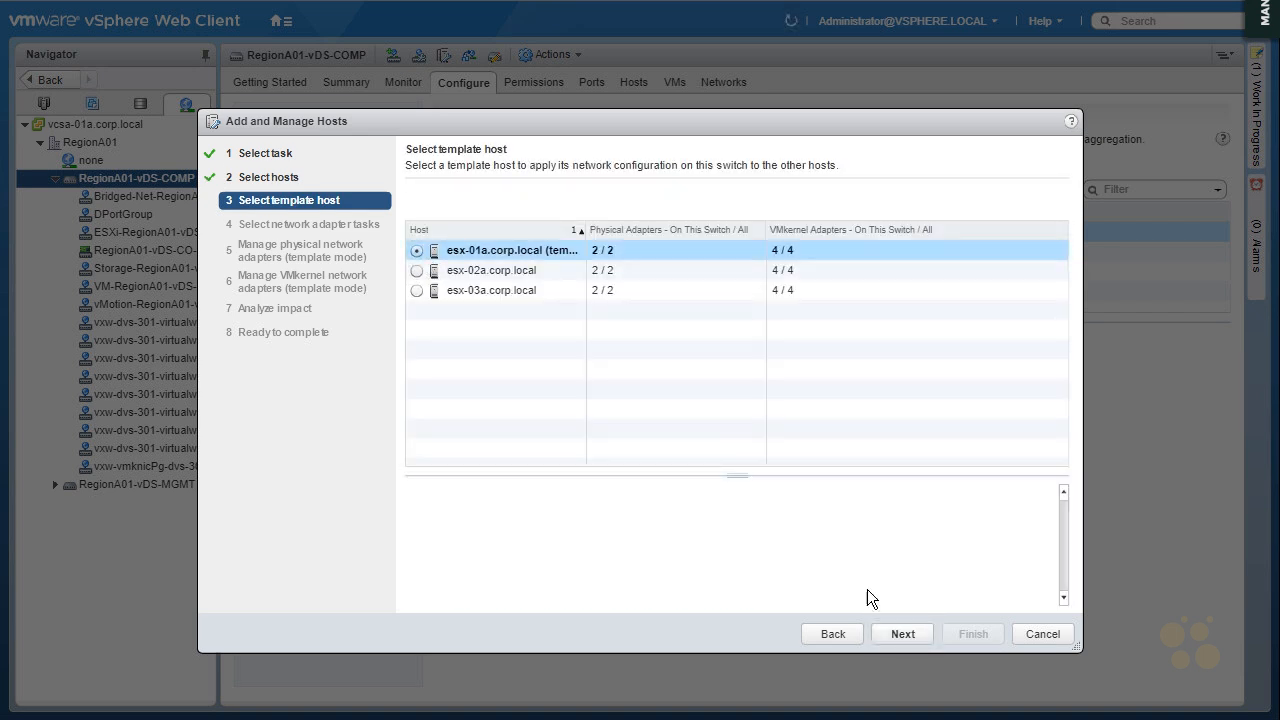
{"action": "left_click", "coordinate": [874, 620]}
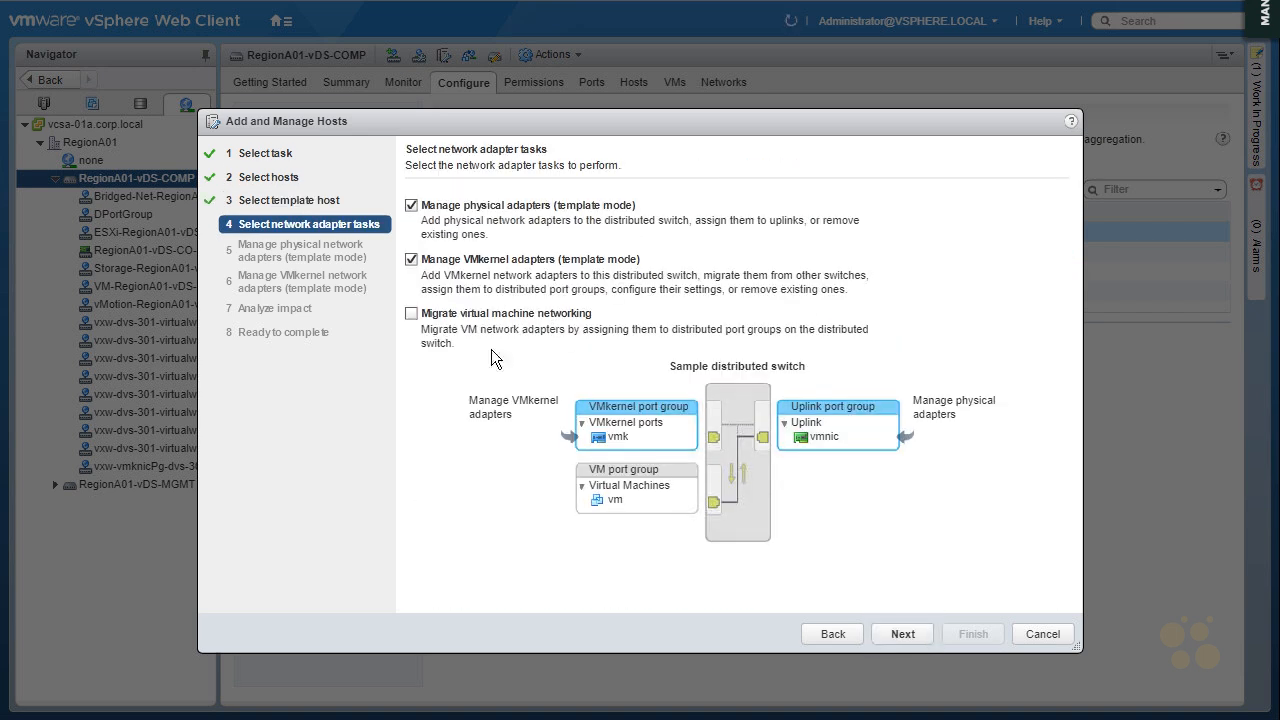
{"action": "left_click", "coordinate": [508, 312]}
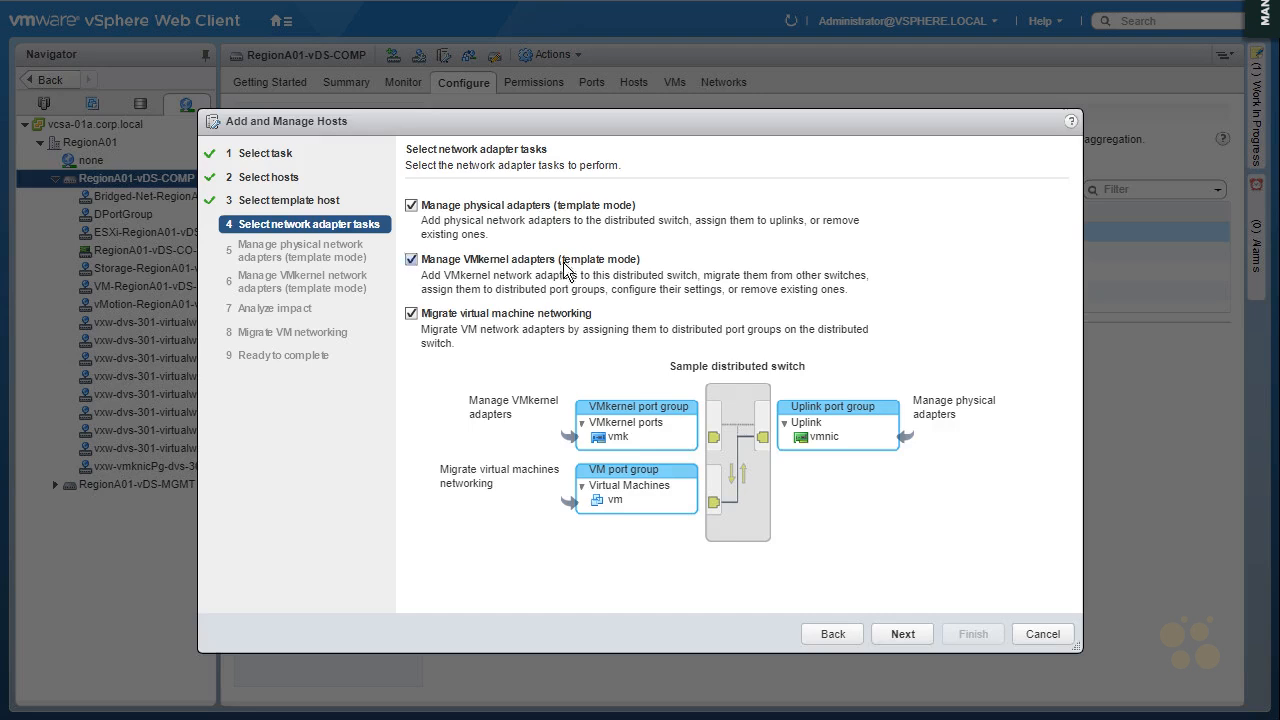
{"action": "left_click", "coordinate": [903, 634]}
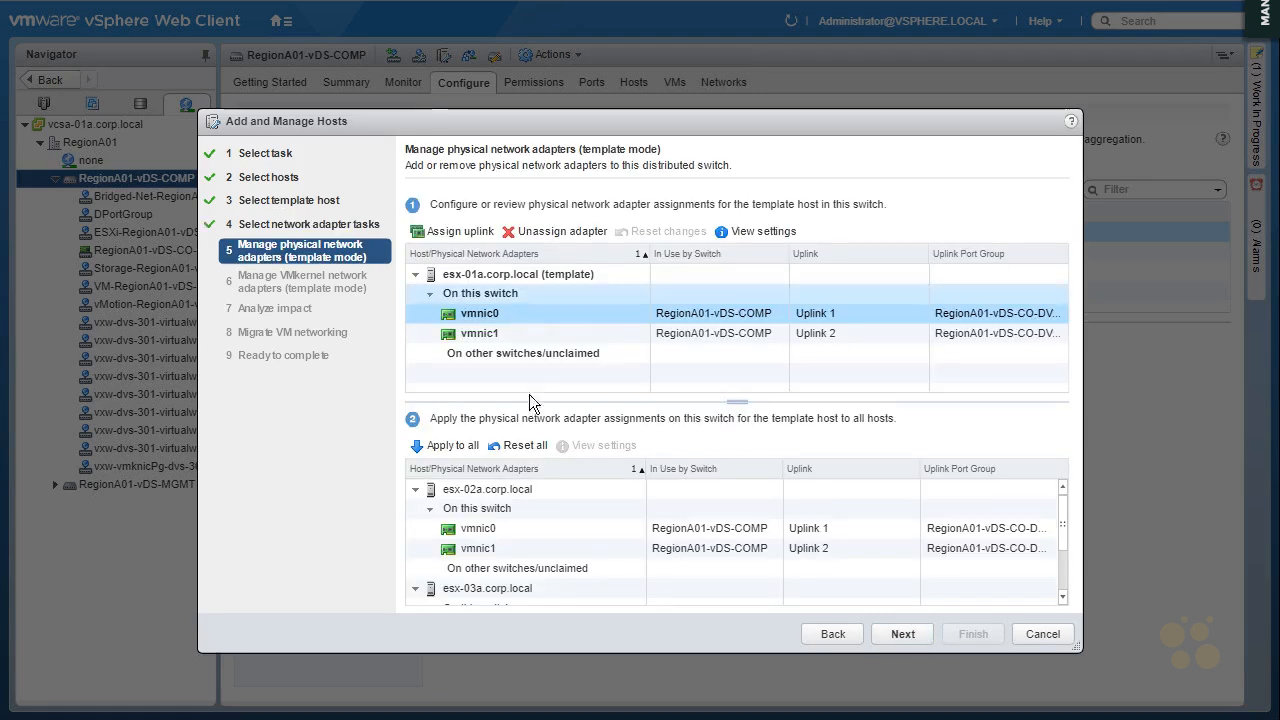
Assign the template host's vmnic0 to uplink lag1-0 and vmnic1 to lag1-1
{"action": "left_click", "coordinate": [457, 233]}
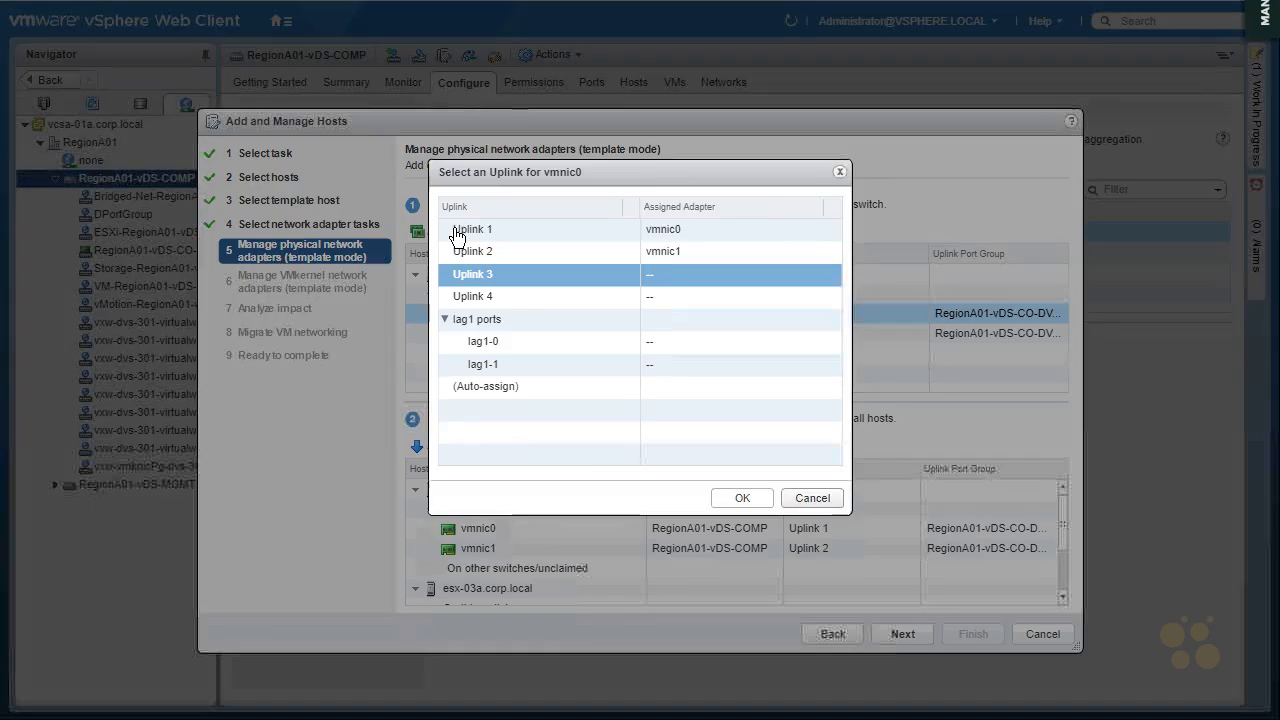
{"action": "left_click", "coordinate": [500, 342]}
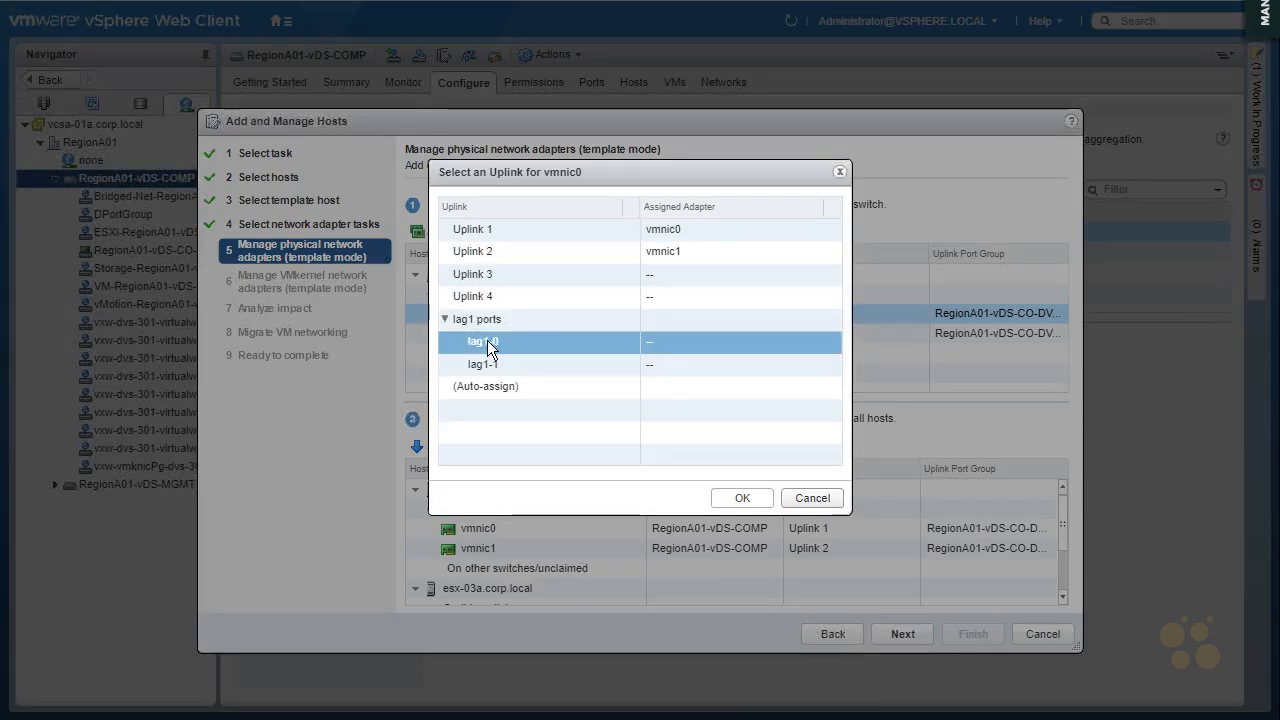
{"action": "left_click", "coordinate": [740, 500]}
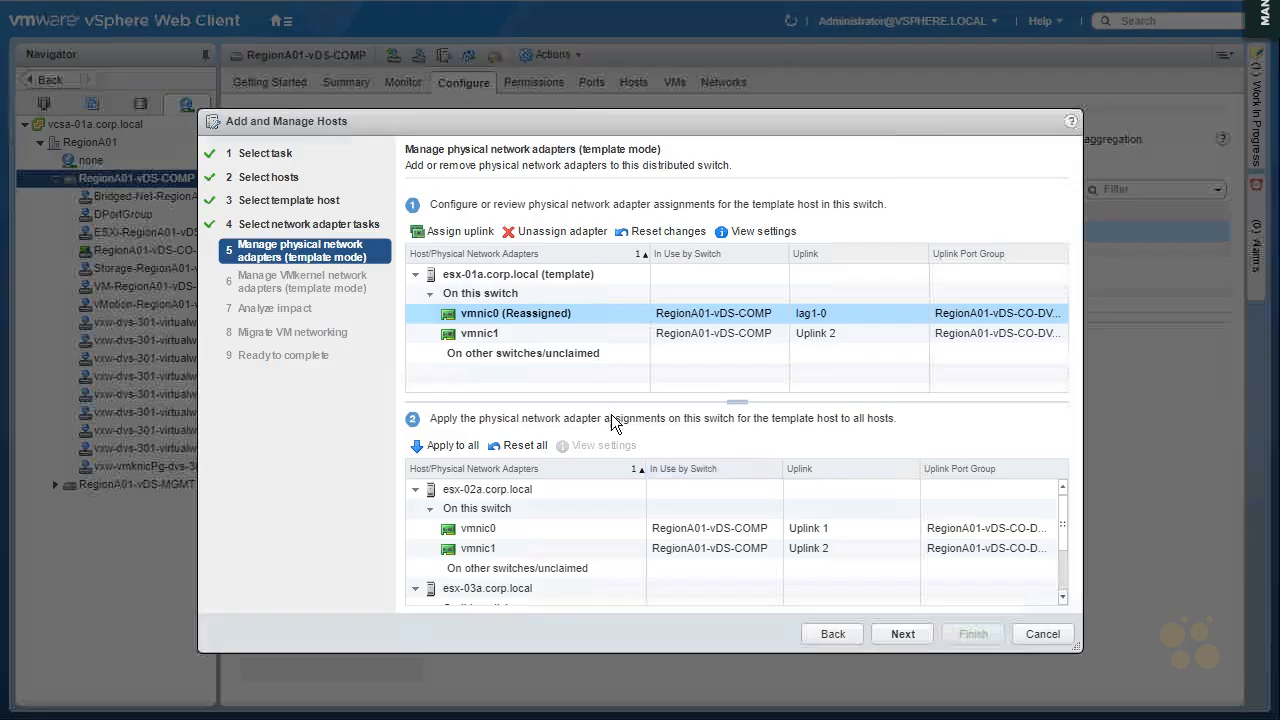
{"action": "left_click", "coordinate": [522, 338]}
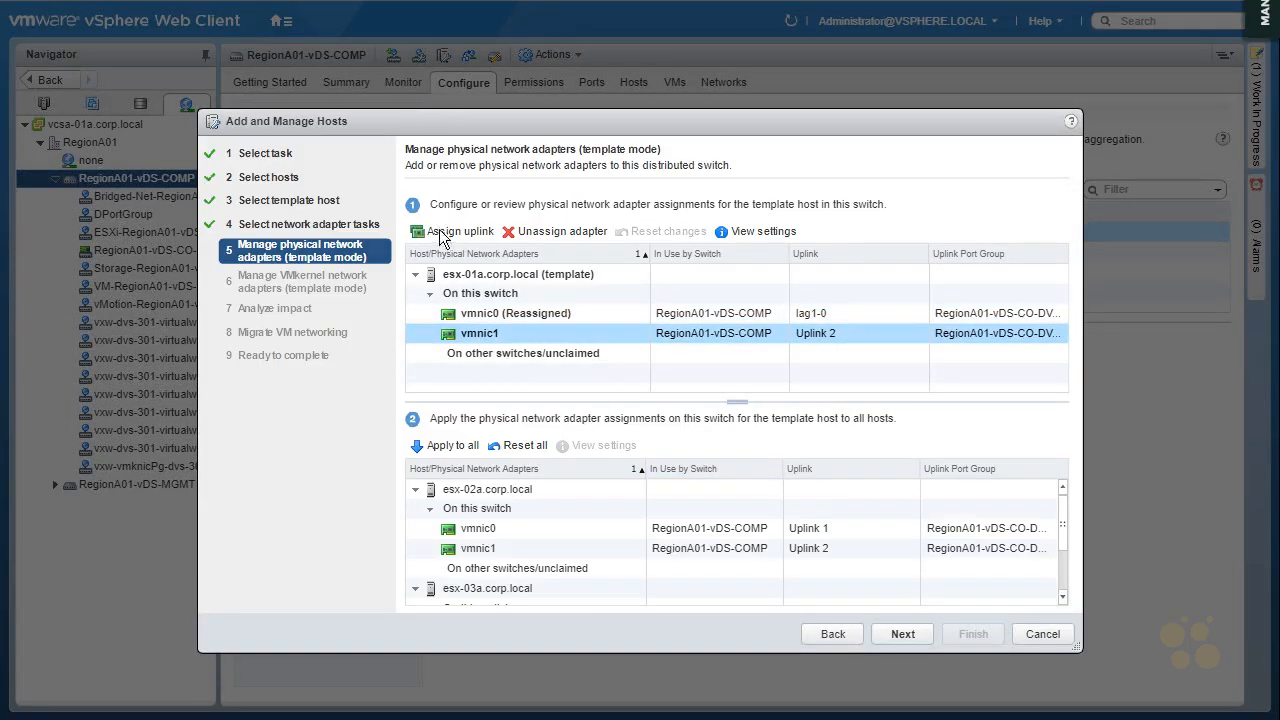
{"action": "left_click", "coordinate": [442, 236]}
{"action": "left_click", "coordinate": [501, 366]}
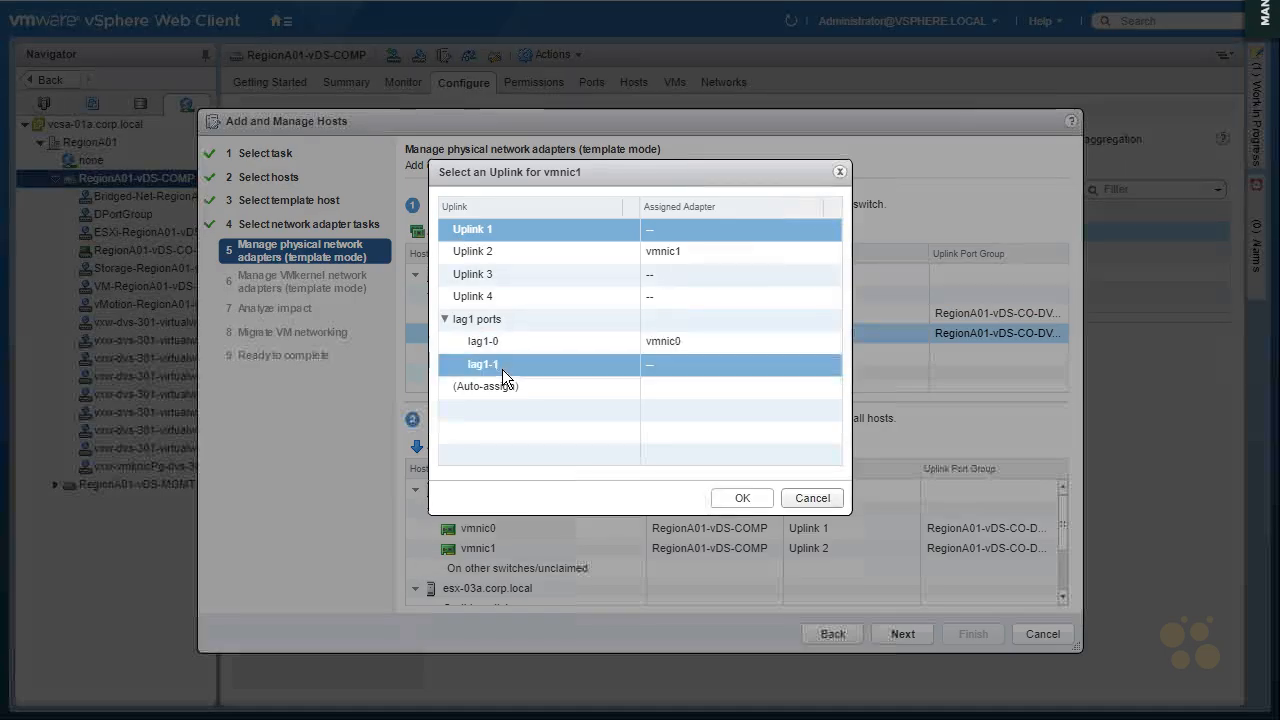
{"action": "left_click", "coordinate": [742, 497]}
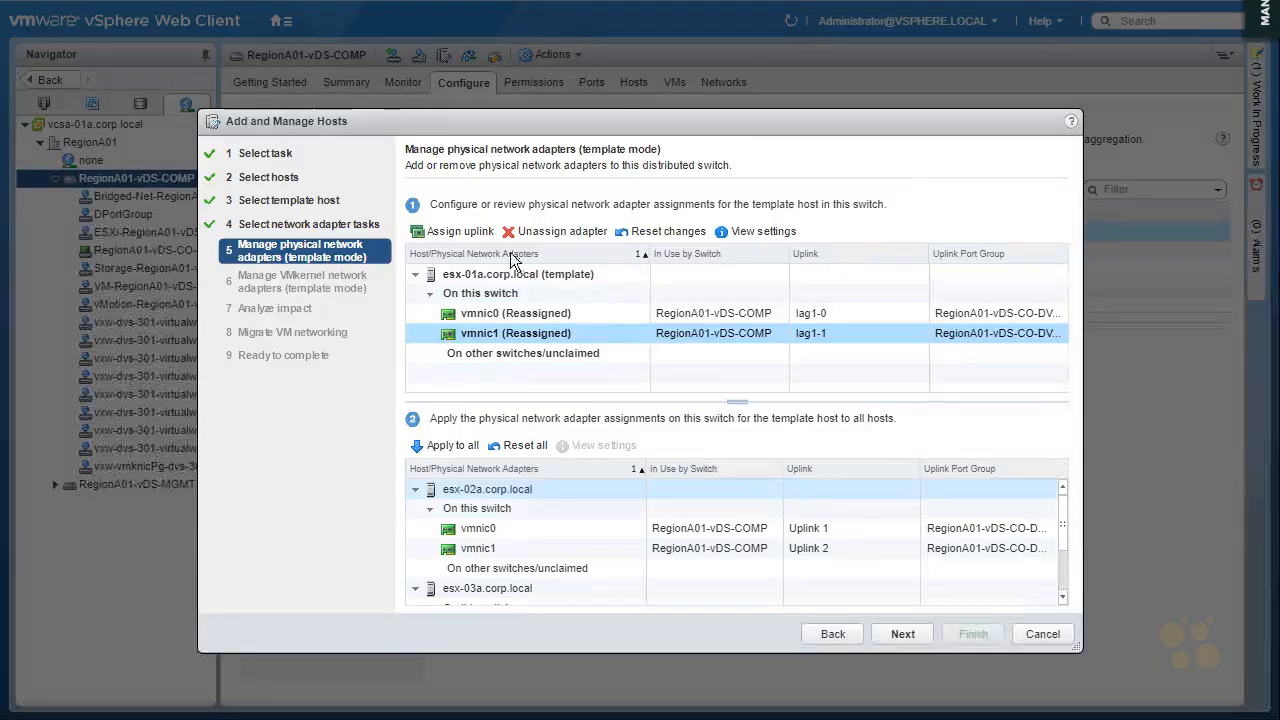
Apply the template host's physical adapter assignments to all hosts and continue past the VMkernel adapter and impact analysis pages without changes
{"action": "left_click", "coordinate": [452, 443]}
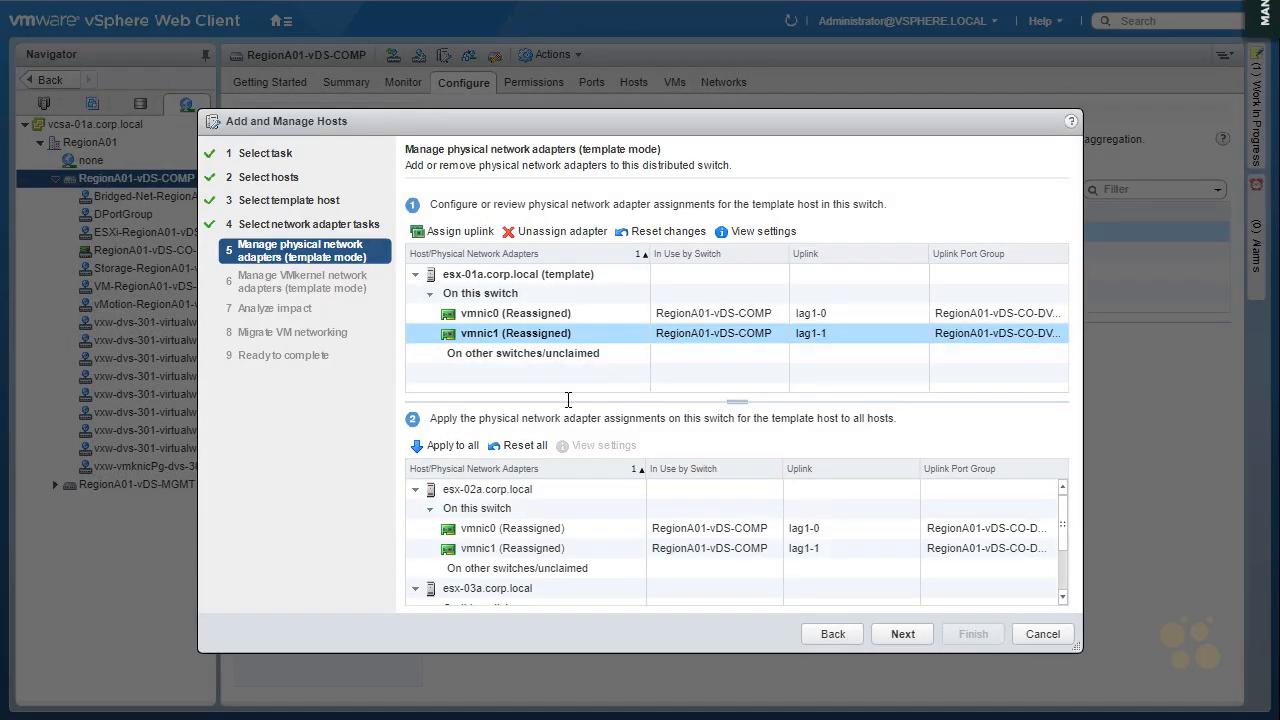
{"action": "left_click", "coordinate": [907, 636]}
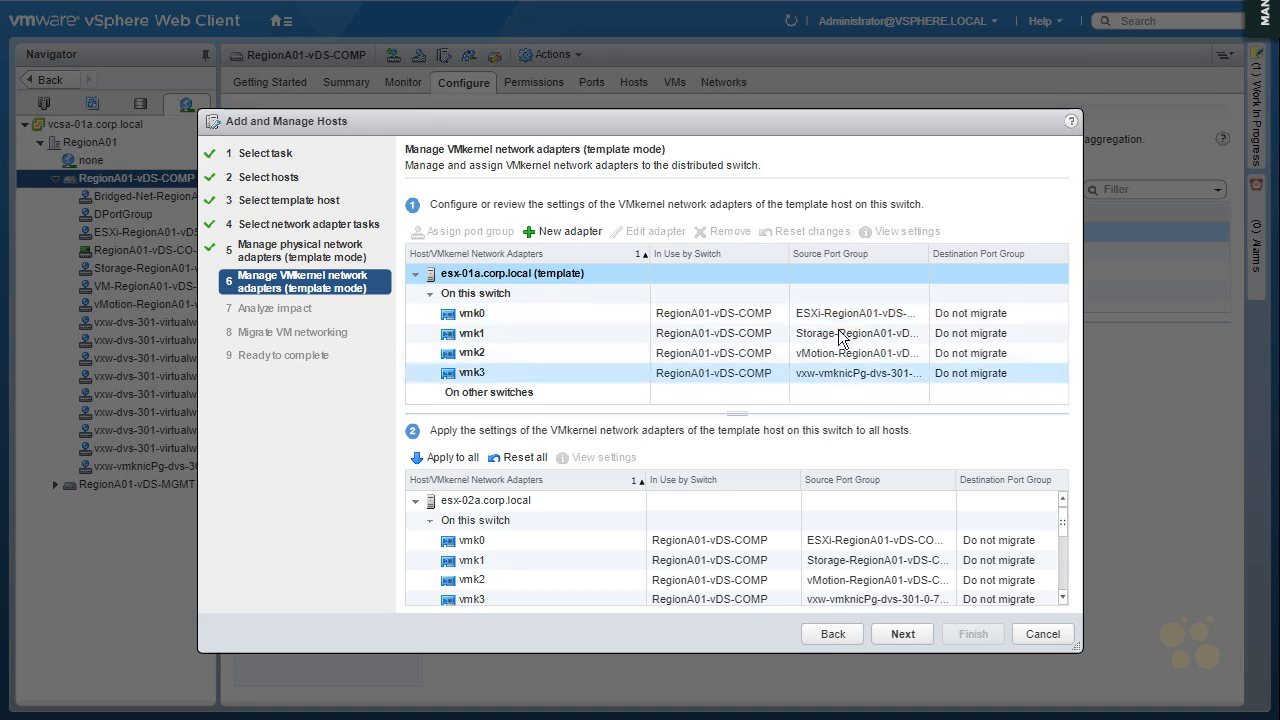
{"action": "left_click", "coordinate": [843, 373]}
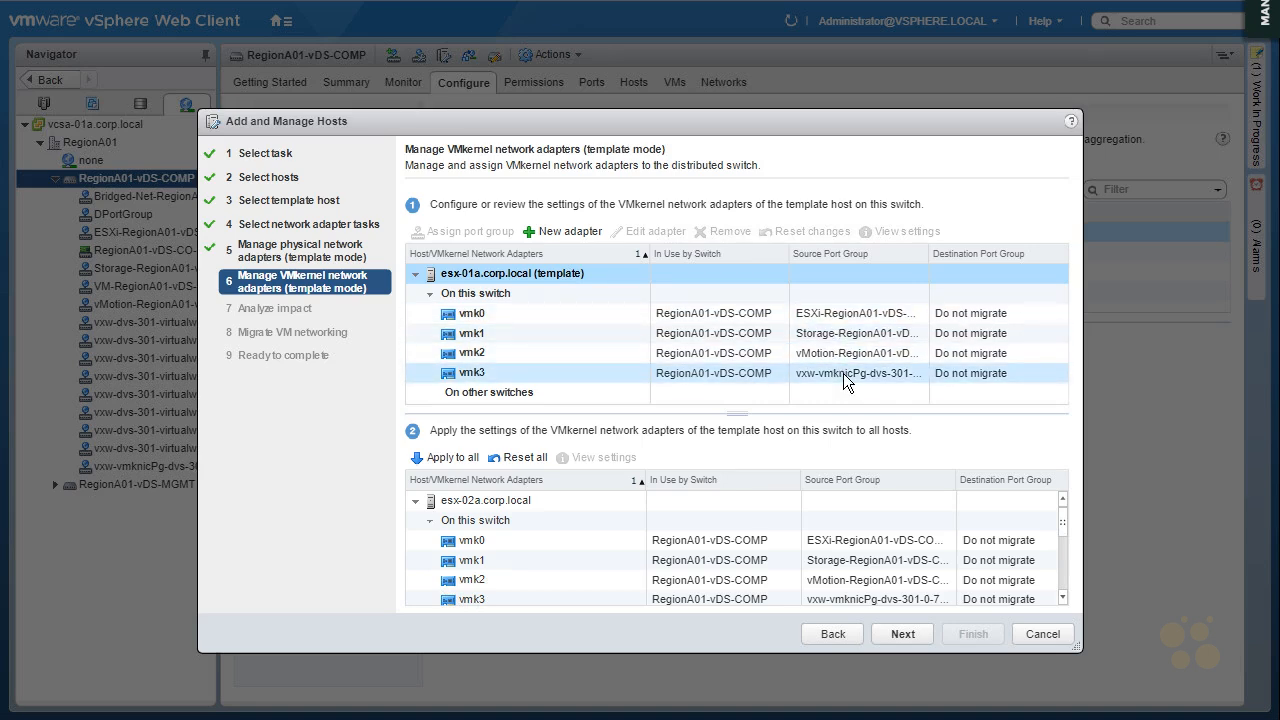
{"action": "left_click", "coordinate": [901, 636]}
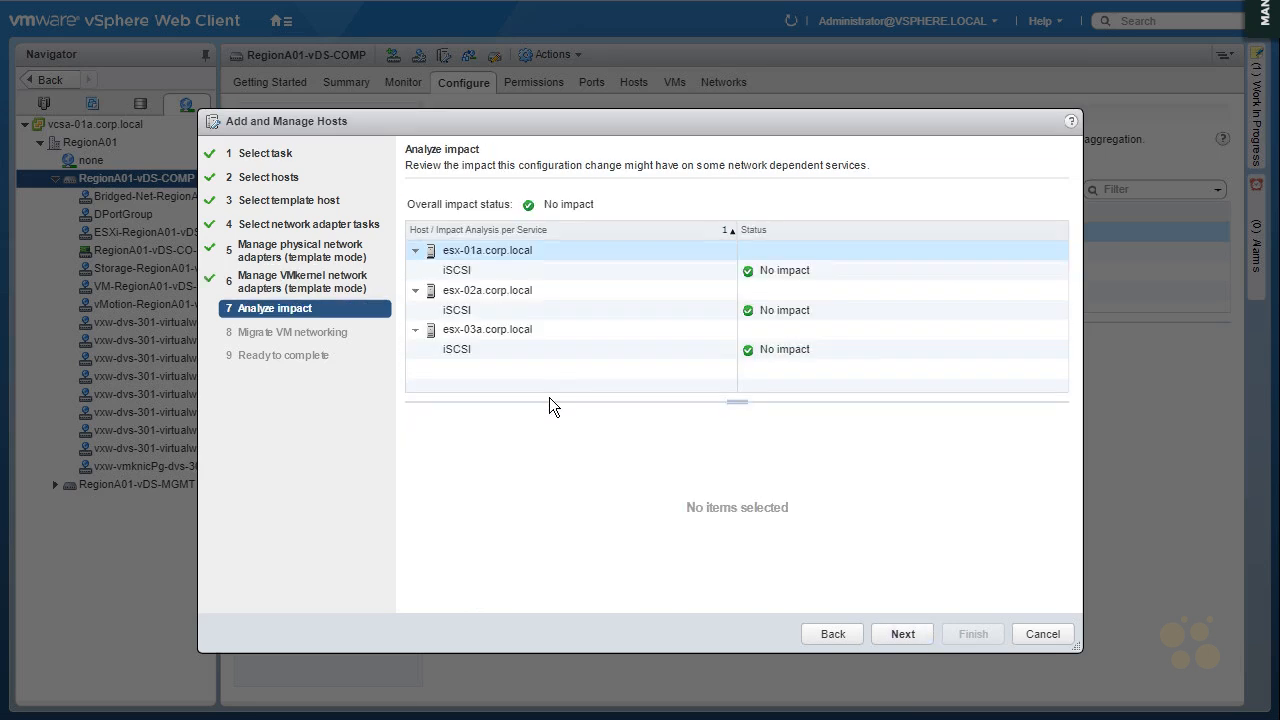
{"action": "left_click", "coordinate": [908, 632]}
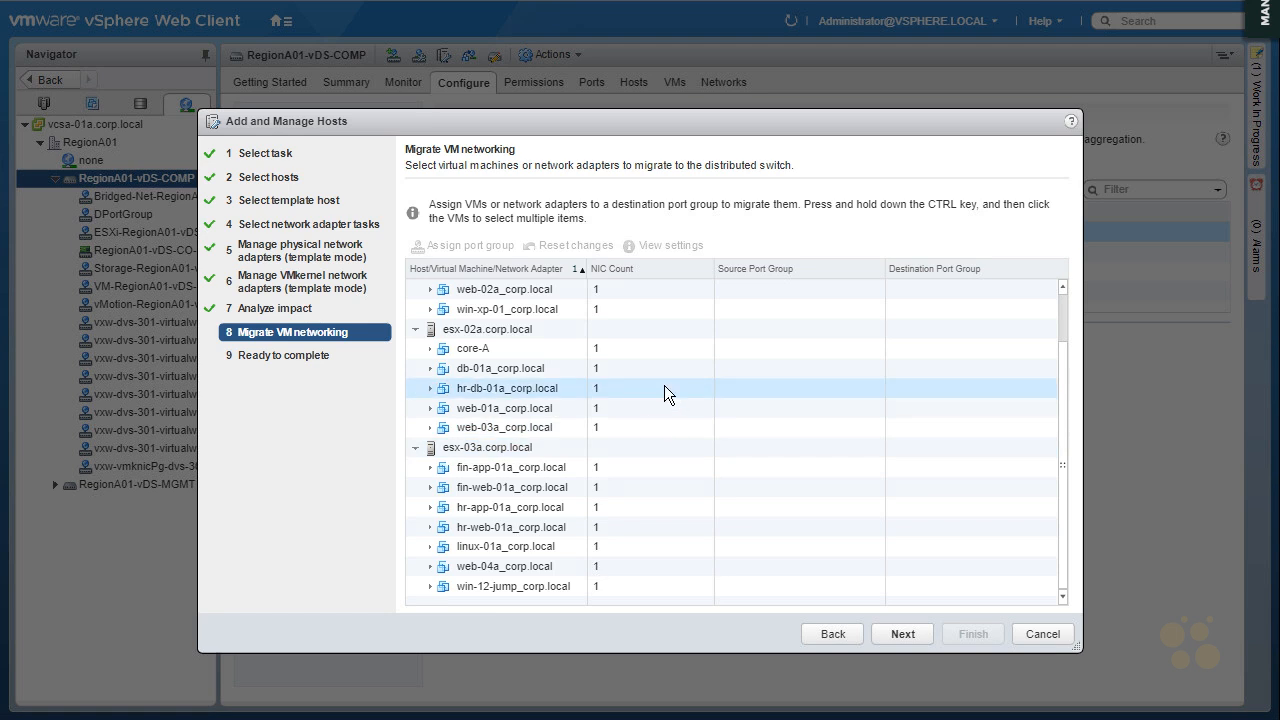
Assign Network adapter 1 of hr-db-01a_corp.local on esx-02a.corp.local to DPortGroup and finish the host networking changes
{"action": "left_click", "coordinate": [431, 388]}
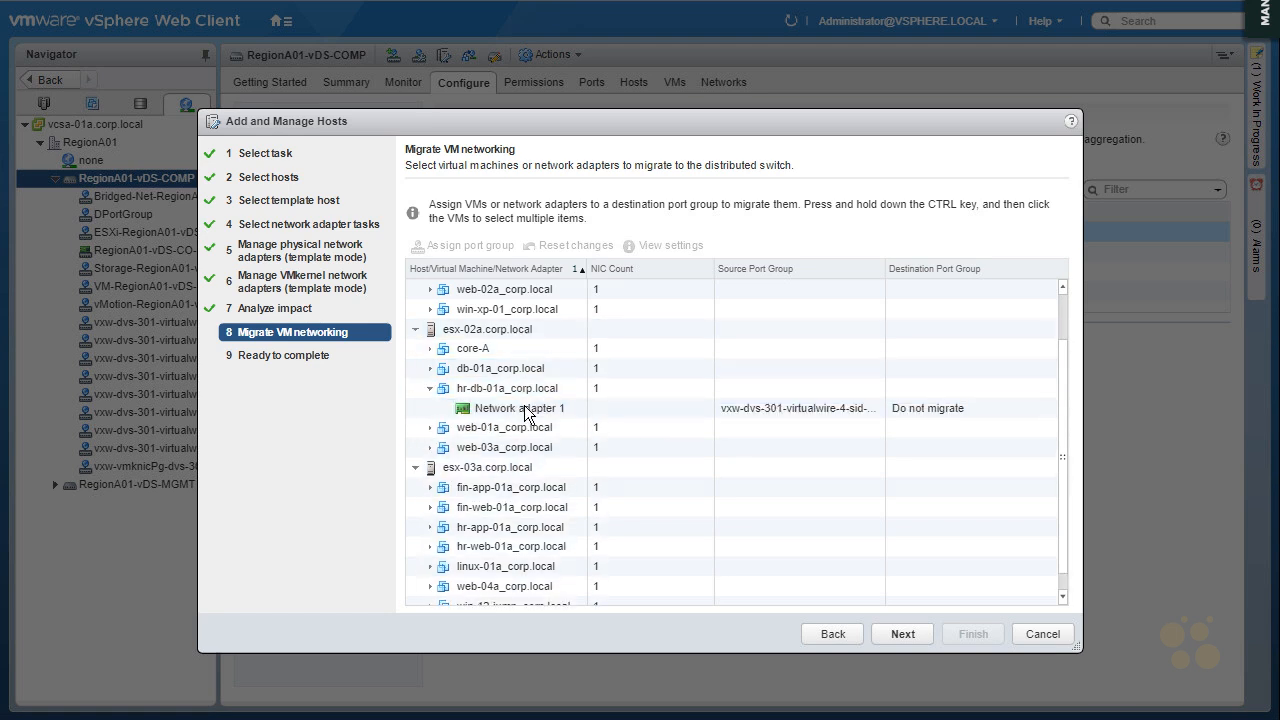
{"action": "left_click", "coordinate": [525, 408]}
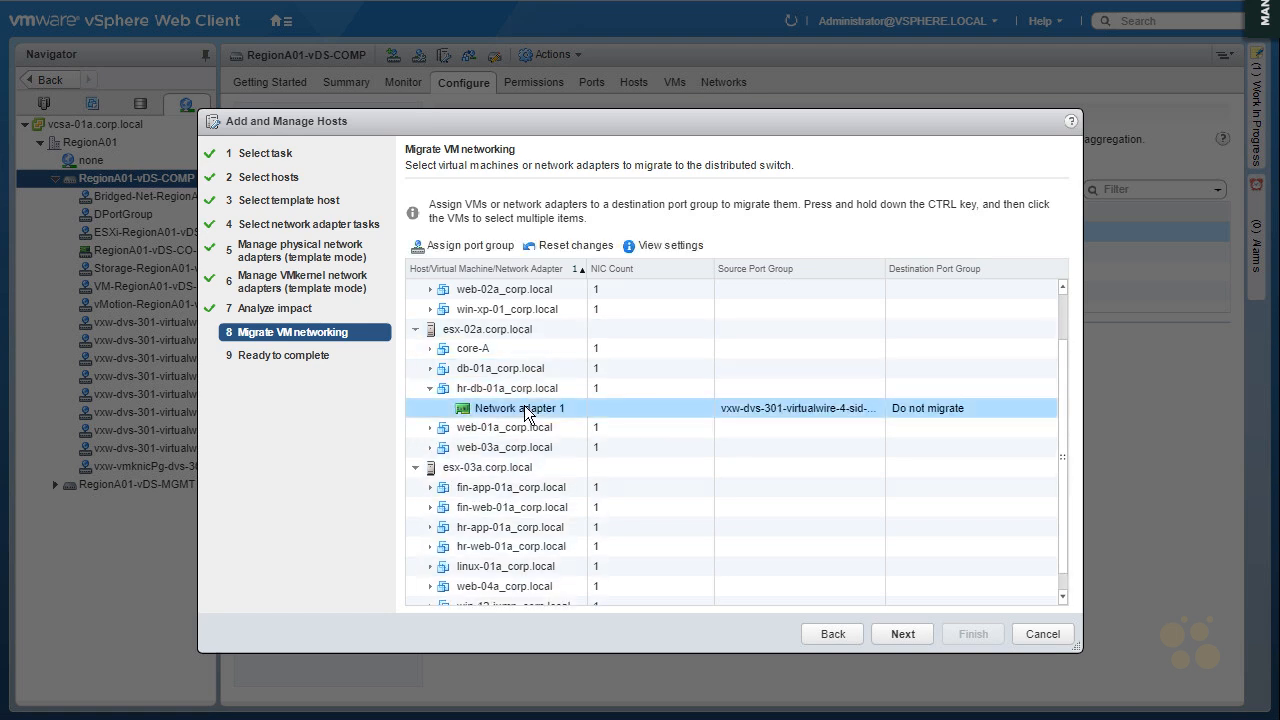
{"action": "left_click", "coordinate": [467, 248]}
{"action": "left_click", "coordinate": [336, 209]}
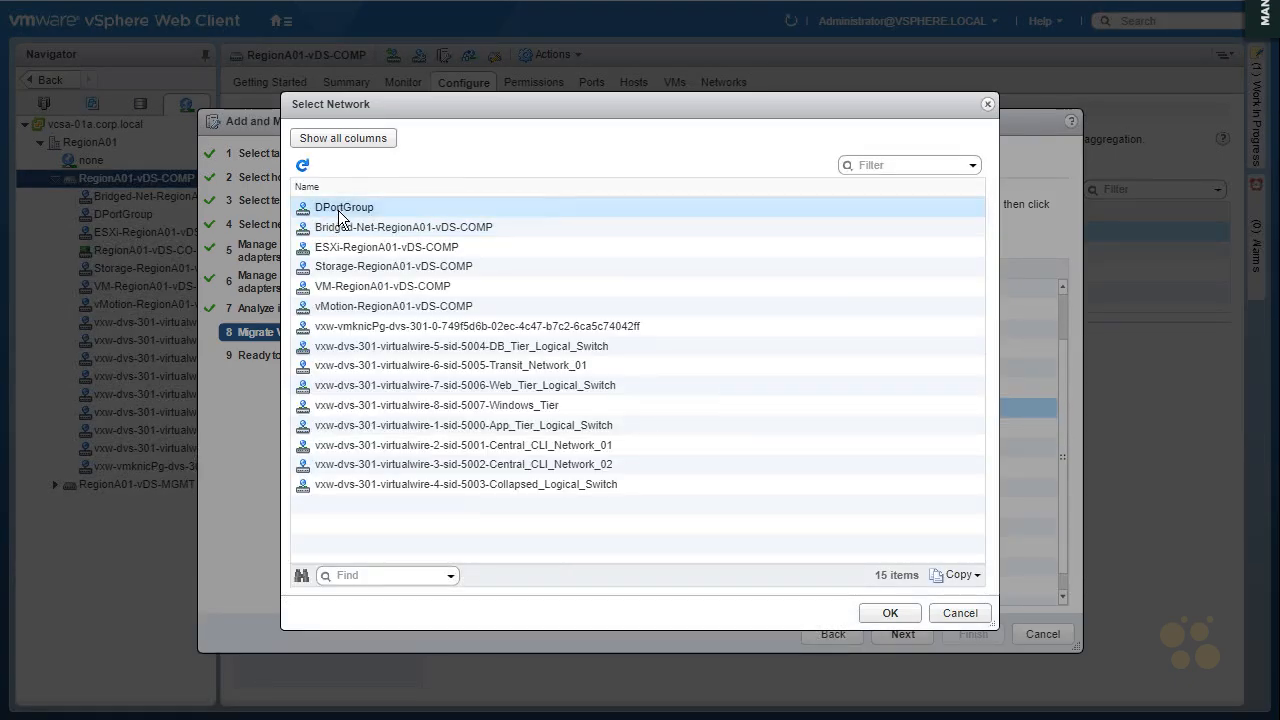
{"action": "left_click", "coordinate": [900, 614]}
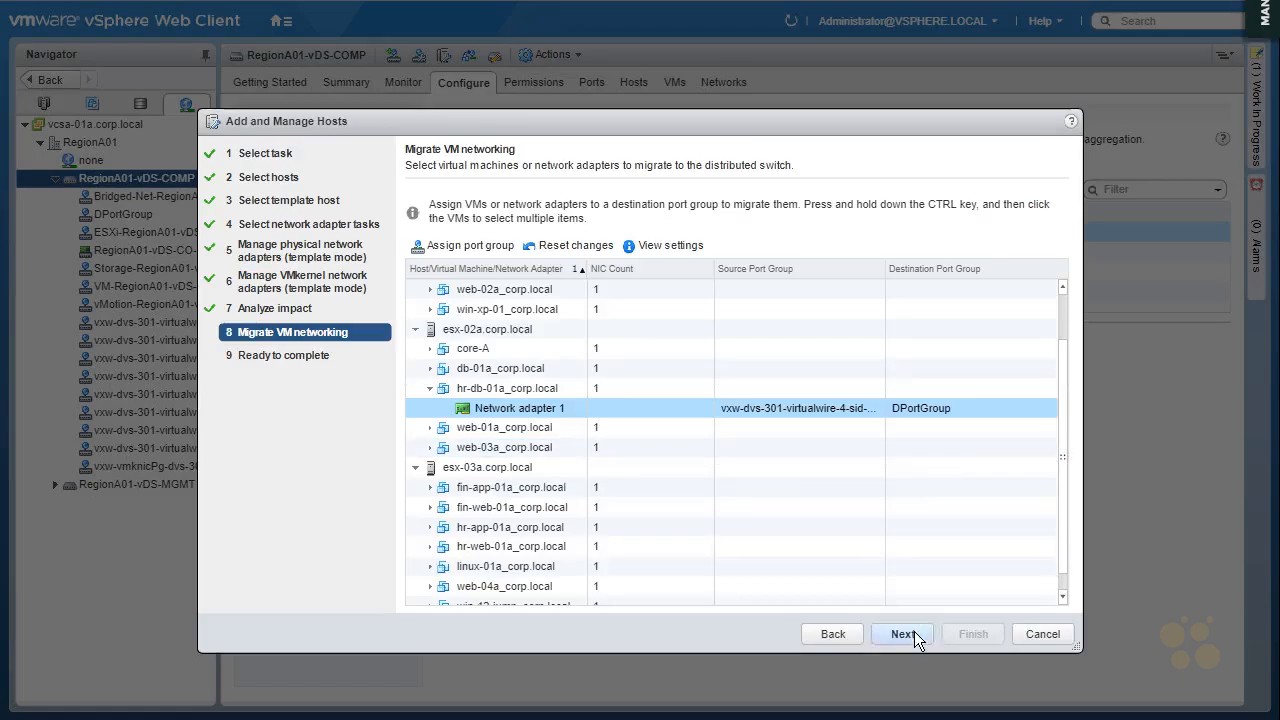
{"action": "left_click", "coordinate": [914, 633]}
{"action": "left_click", "coordinate": [985, 638]}
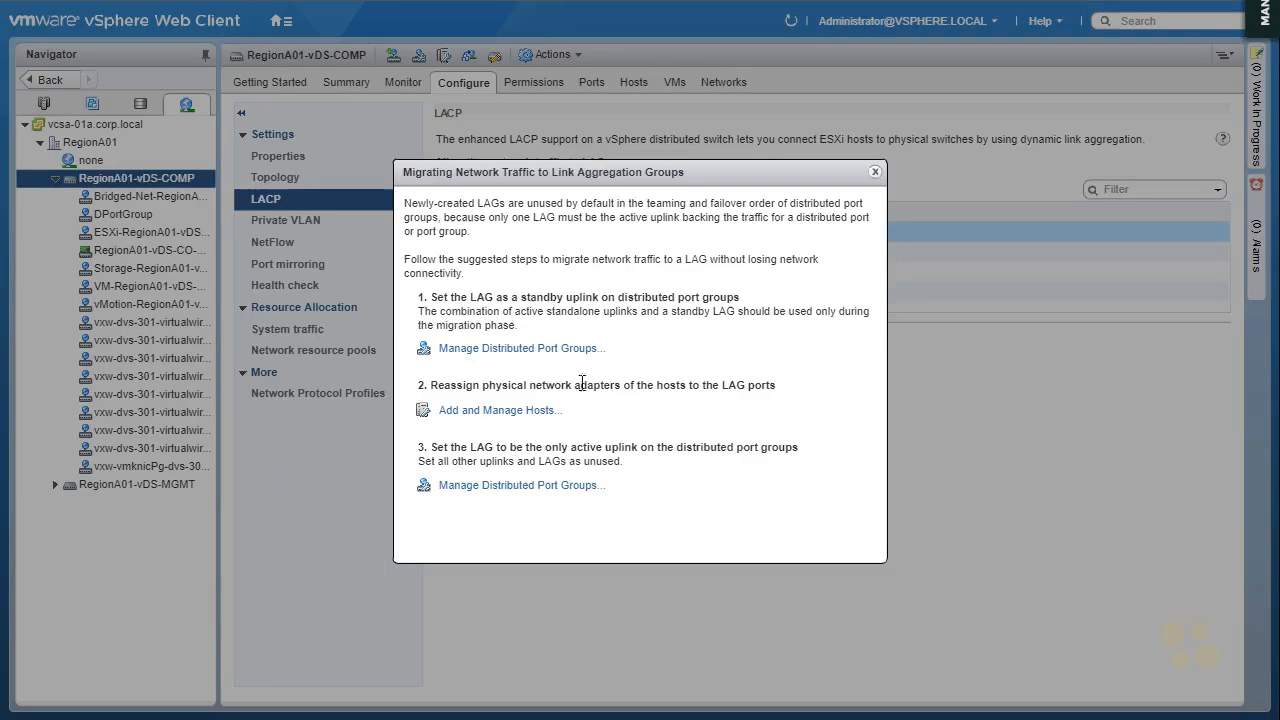
Start managing distributed port groups for the final LAG migration stage, editing the Teaming and failover policy of DPortGroup
{"action": "left_click", "coordinate": [487, 486]}
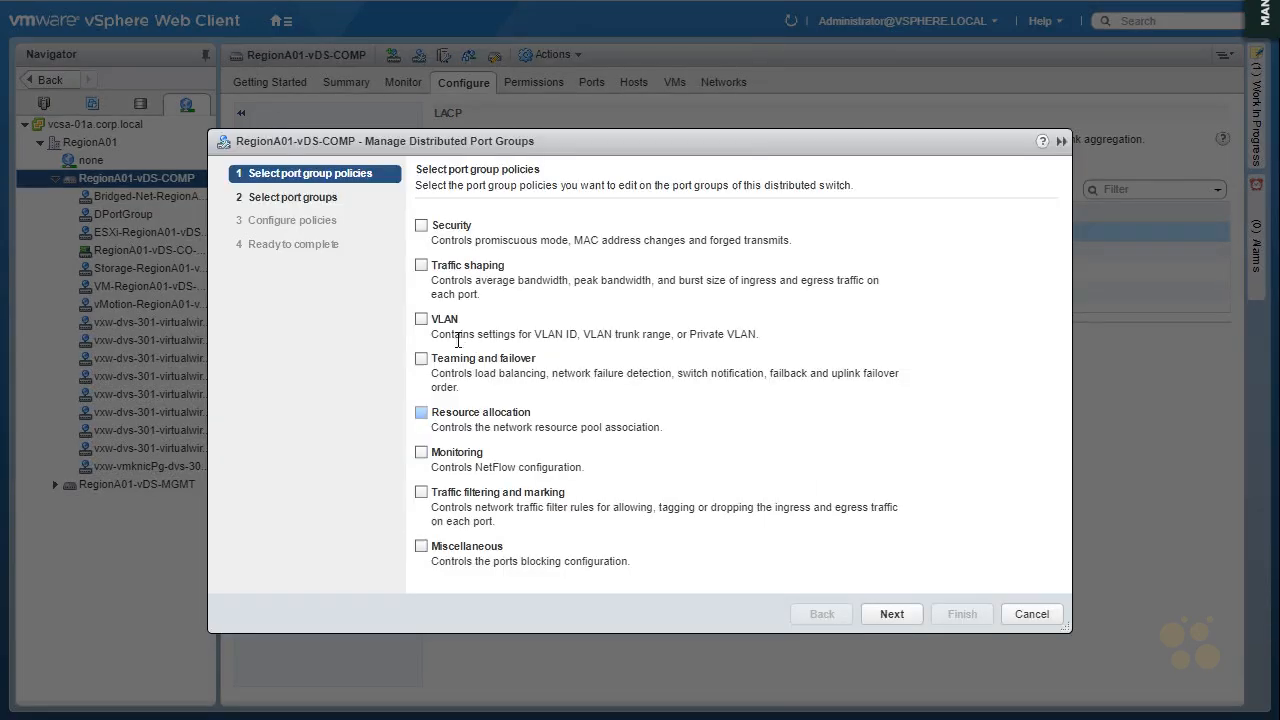
{"action": "left_click", "coordinate": [421, 358]}
{"action": "left_click", "coordinate": [892, 614]}
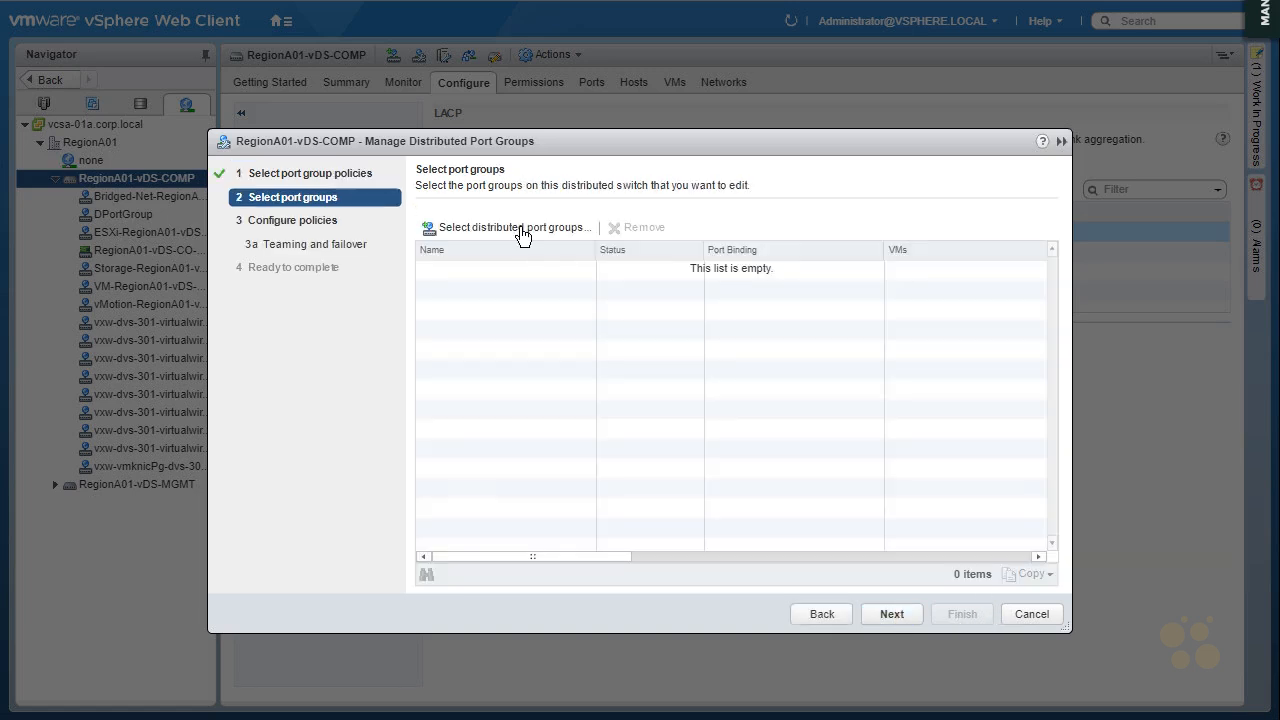
{"action": "left_click", "coordinate": [521, 235]}
{"action": "left_click", "coordinate": [301, 207]}
{"action": "left_click", "coordinate": [890, 613]}
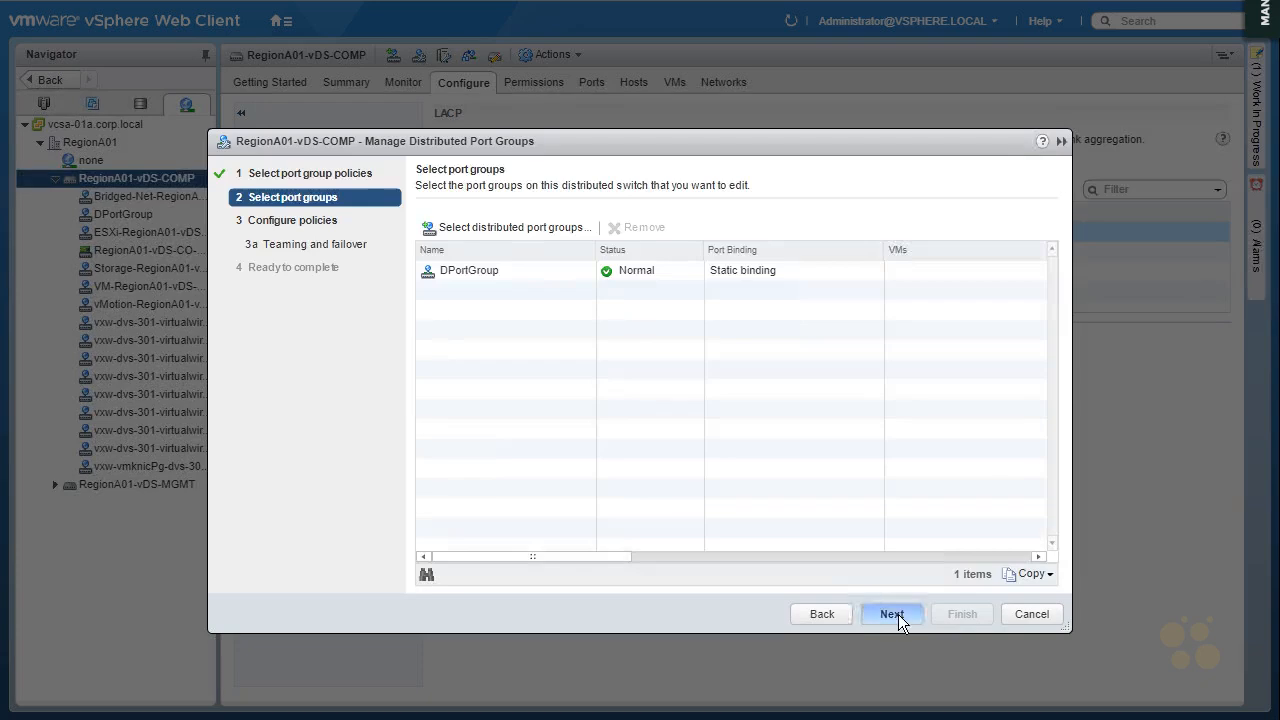
{"action": "left_click", "coordinate": [898, 614]}
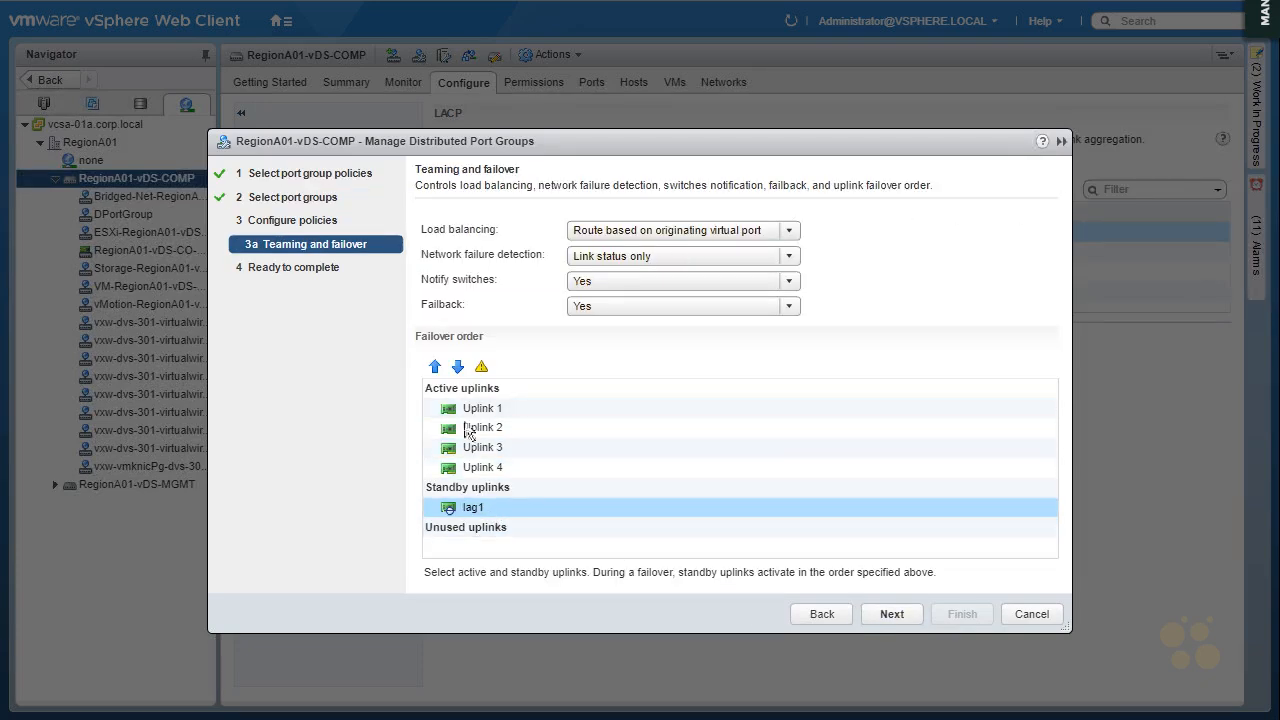
Move lag1 from the standby uplinks to the top of the active uplinks in the failover order
{"action": "left_click", "coordinate": [435, 367]}
{"action": "left_click", "coordinate": [435, 367]}
{"action": "left_click", "coordinate": [435, 367]}
{"action": "left_click", "coordinate": [435, 367]}
{"action": "left_click", "coordinate": [435, 367]}
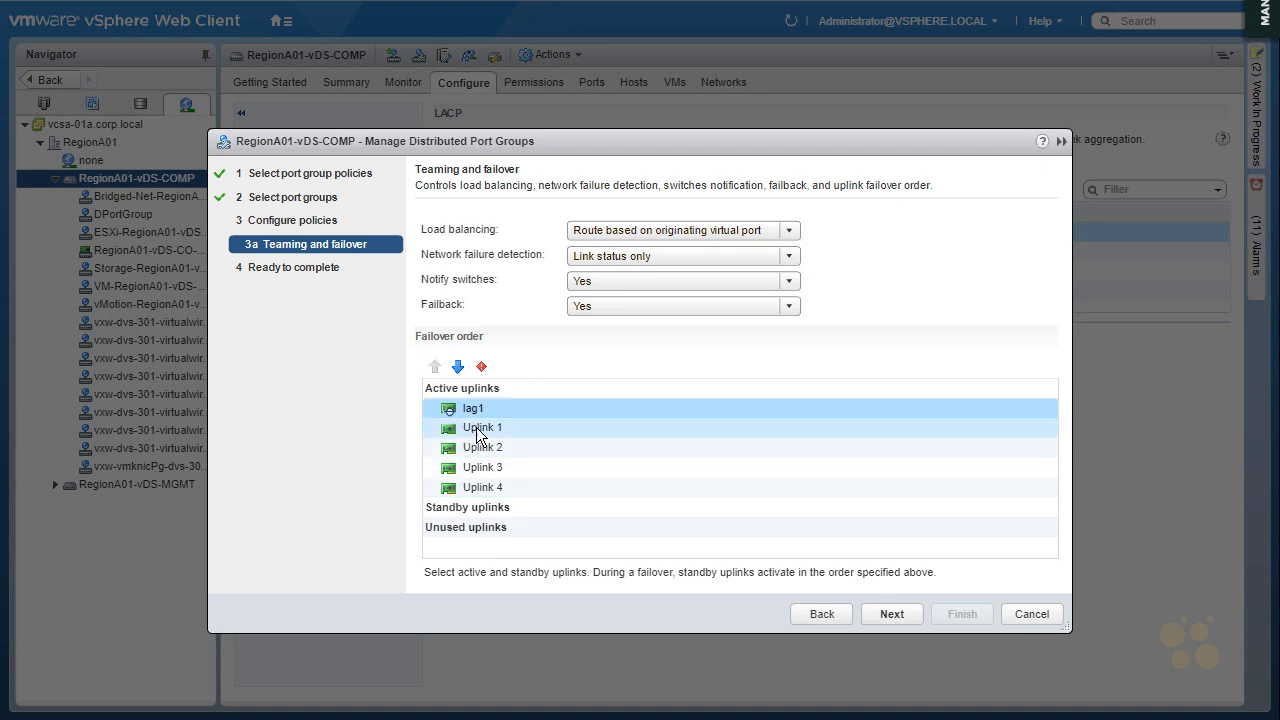
Move Uplink 1 through Uplink 4 to the unused uplinks, finish the port group changes and close the LAG migration guide
{"action": "left_click", "coordinate": [463, 428]}
{"action": "left_click", "coordinate": [458, 367]}
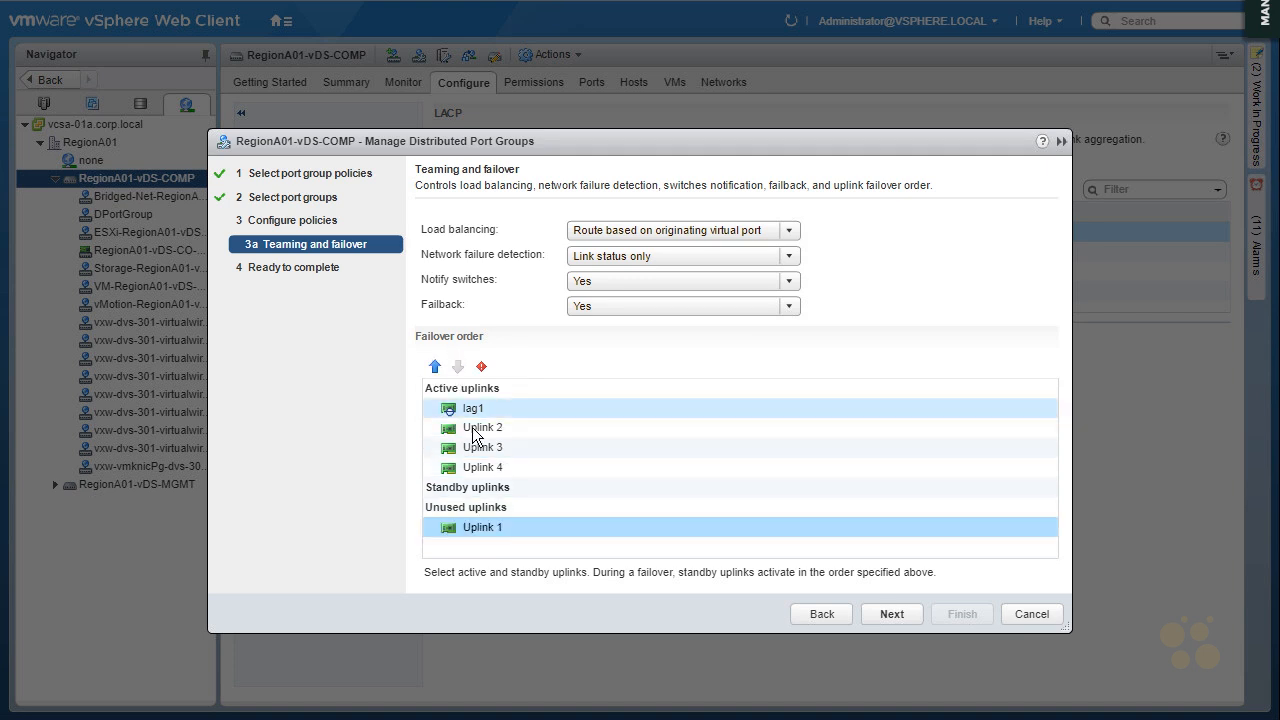
{"action": "left_click", "coordinate": [470, 428]}
{"action": "left_click", "coordinate": [458, 368]}
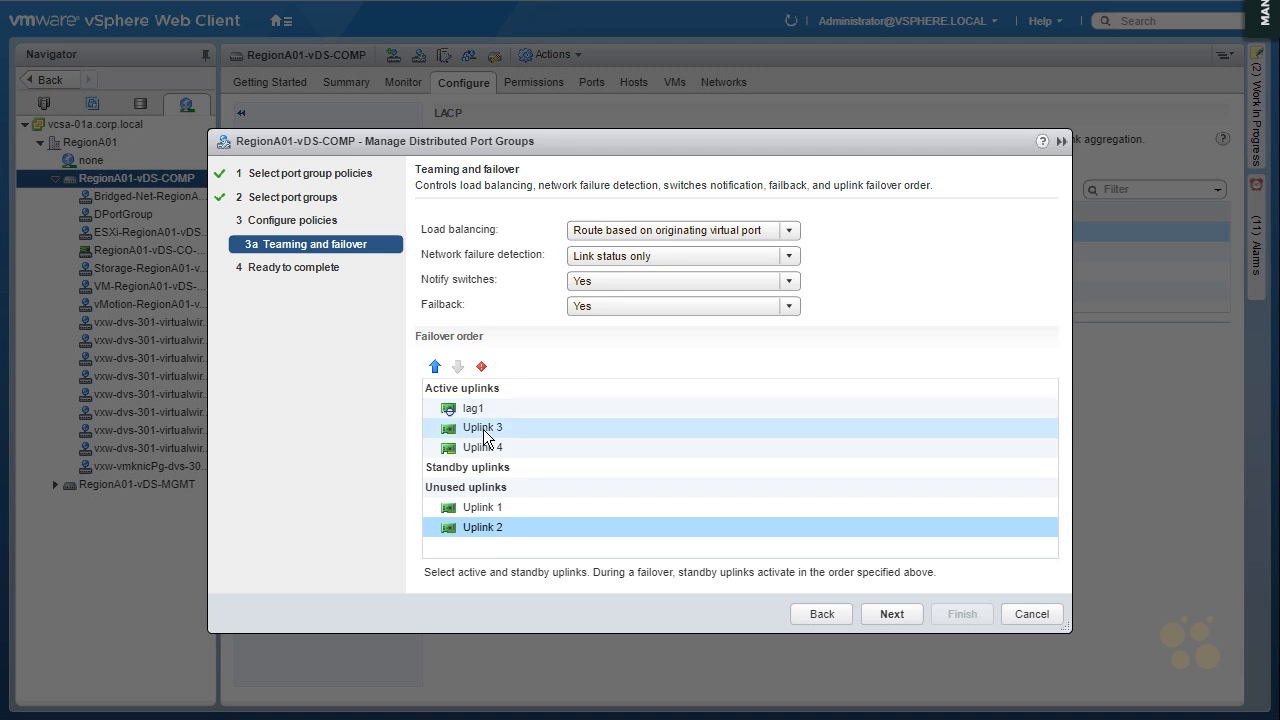
{"action": "left_click", "coordinate": [480, 428]}
{"action": "left_click", "coordinate": [480, 447], "text": "shift"}
{"action": "left_click", "coordinate": [458, 367]}
{"action": "left_click", "coordinate": [458, 367]}
{"action": "left_click", "coordinate": [458, 367]}
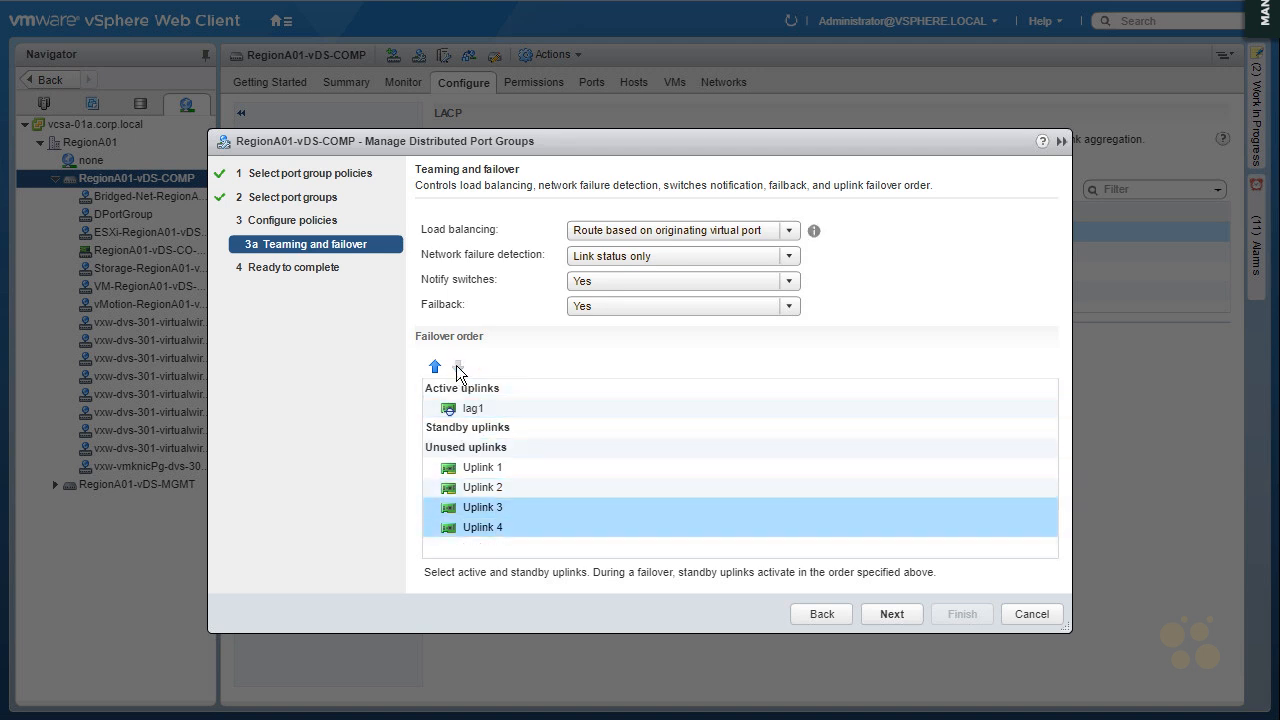
{"action": "left_click", "coordinate": [894, 614]}
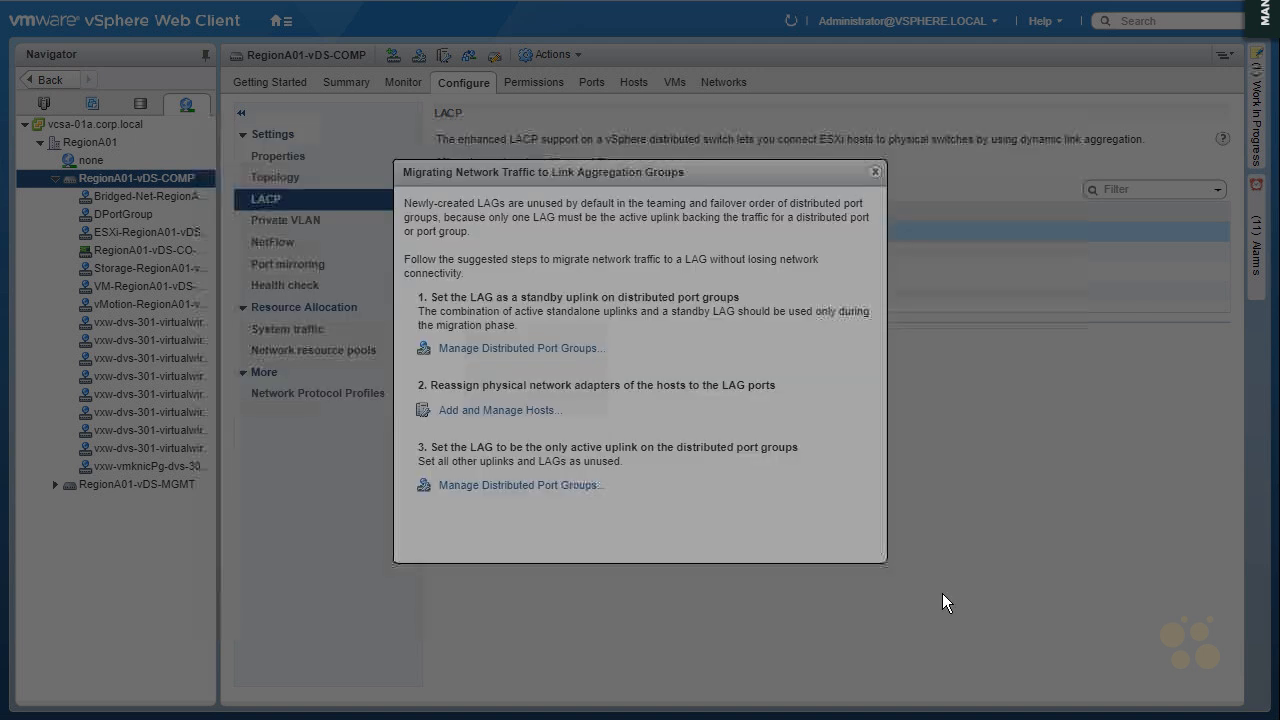
{"action": "left_click", "coordinate": [875, 172]}
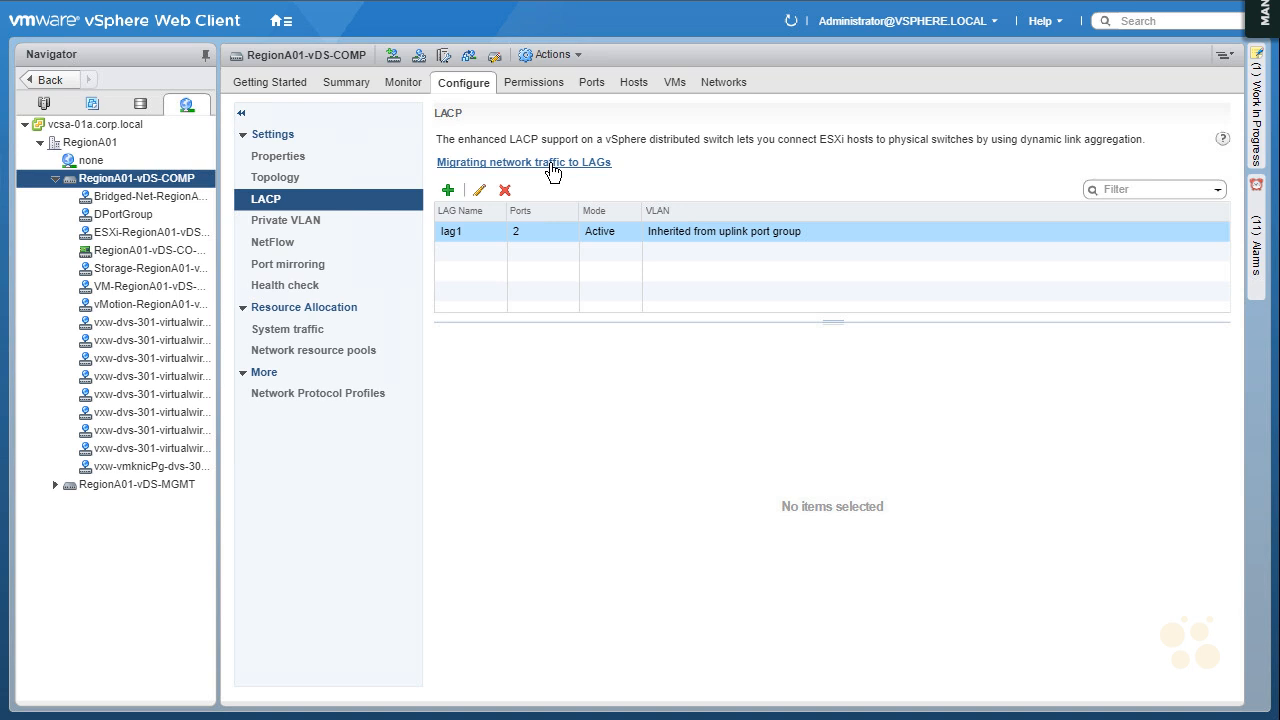
Write "Be Consistent" as note 1 below the LAG list and link it to a brace around the RegionA01-vDS-COMP port groups
{"action": "mouse_move", "coordinate": [455, 345]}
{"action": "left_mouse_down"}
{"action": "mouse_move", "coordinate": [611, 377]}
{"action": "mouse_move", "coordinate": [700, 362]}
{"action": "left_mouse_up"}
{"action": "mouse_move", "coordinate": [206, 188]}
{"action": "left_mouse_down"}
{"action": "mouse_move", "coordinate": [221, 369]}
{"action": "mouse_move", "coordinate": [207, 483]}
{"action": "left_mouse_up"}
{"action": "left_click_drag", "start_coordinate": [236, 359], "coordinate": [446, 352]}
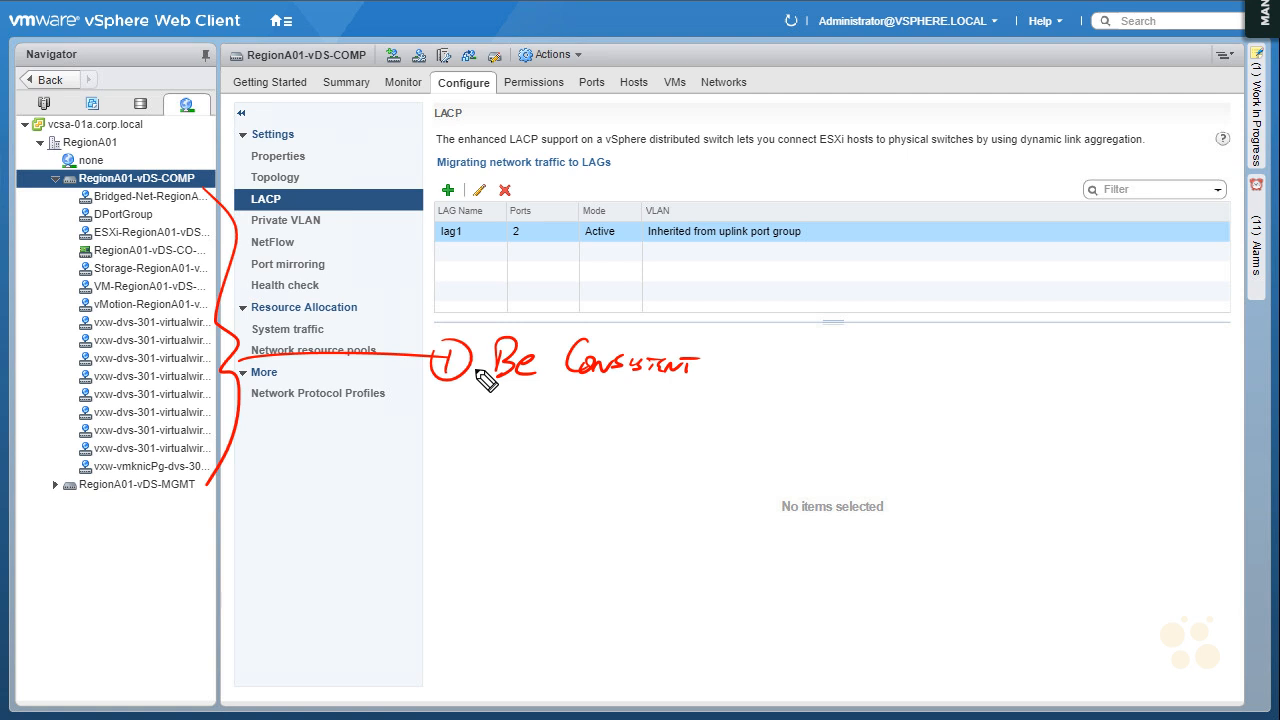
Write a circled 2 with the note "VTEP" below the "Be Consistent" note
{"action": "left_click_drag", "start_coordinate": [445, 396], "coordinate": [440, 398]}
{"action": "left_click_drag", "start_coordinate": [430, 410], "coordinate": [464, 432]}
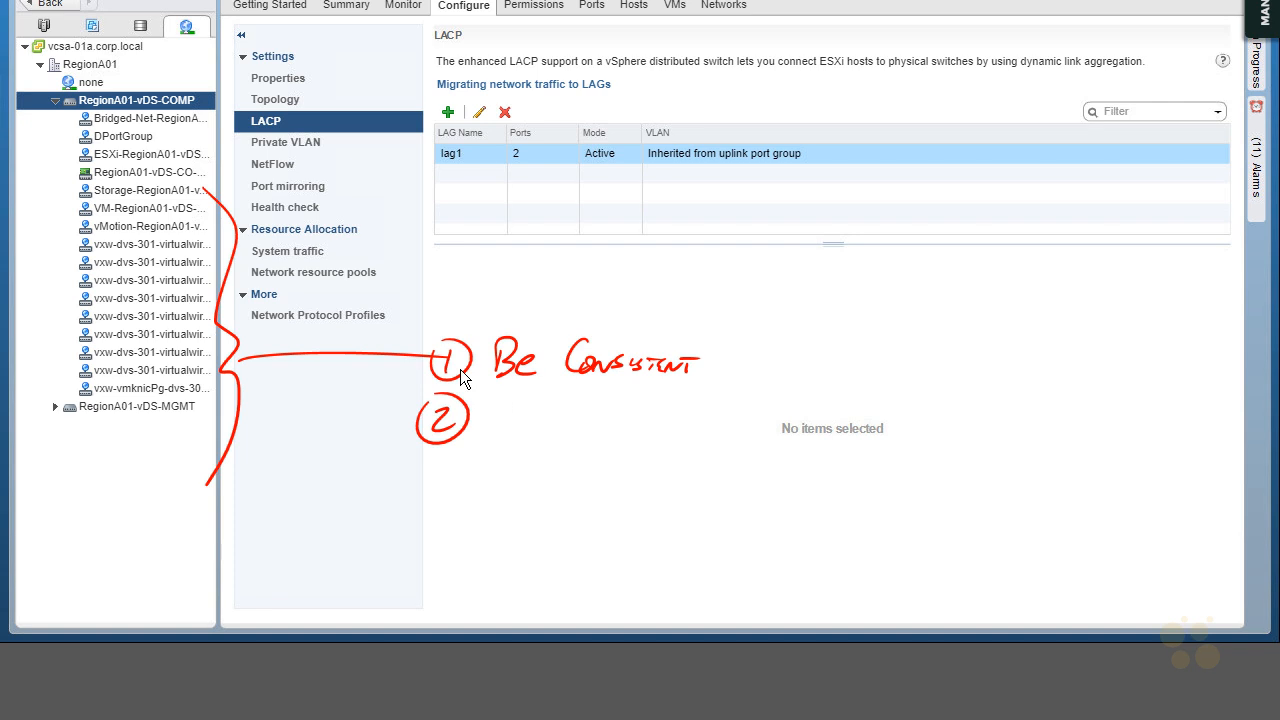
{"action": "left_click_drag", "start_coordinate": [497, 407], "coordinate": [518, 405]}
{"action": "mouse_move", "coordinate": [522, 409]}
{"action": "left_mouse_down"}
{"action": "mouse_move", "coordinate": [522, 438]}
{"action": "mouse_move", "coordinate": [533, 408]}
{"action": "left_mouse_up"}
{"action": "left_click_drag", "start_coordinate": [536, 410], "coordinate": [545, 432]}
{"action": "left_click_drag", "start_coordinate": [552, 407], "coordinate": [549, 438]}
{"action": "mouse_move", "coordinate": [550, 406]}
{"action": "left_mouse_down"}
{"action": "mouse_move", "coordinate": [565, 411]}
{"action": "mouse_move", "coordinate": [551, 424]}
{"action": "mouse_move", "coordinate": [515, 402]}
{"action": "left_mouse_up"}
Sketch two ESXi hosts connected through two switches and a central router, marking a dot at each host's connection point
{"action": "left_click_drag", "start_coordinate": [642, 506], "coordinate": [731, 498]}
{"action": "left_click_drag", "start_coordinate": [731, 485], "coordinate": [718, 498]}
{"action": "left_click_drag", "start_coordinate": [735, 487], "coordinate": [734, 498]}
{"action": "left_click", "coordinate": [736, 480]}
{"action": "left_click", "coordinate": [657, 511]}
{"action": "mouse_move", "coordinate": [658, 513]}
{"action": "left_mouse_down"}
{"action": "mouse_move", "coordinate": [711, 574]}
{"action": "mouse_move", "coordinate": [779, 605]}
{"action": "mouse_move", "coordinate": [730, 556]}
{"action": "mouse_move", "coordinate": [772, 565]}
{"action": "mouse_move", "coordinate": [737, 580]}
{"action": "mouse_move", "coordinate": [858, 572]}
{"action": "left_mouse_up"}
{"action": "left_click_drag", "start_coordinate": [866, 566], "coordinate": [878, 601]}
{"action": "left_click_drag", "start_coordinate": [887, 547], "coordinate": [868, 570]}
{"action": "left_click_drag", "start_coordinate": [875, 571], "coordinate": [890, 586]}
{"action": "mouse_move", "coordinate": [888, 571]}
{"action": "left_mouse_down"}
{"action": "mouse_move", "coordinate": [875, 587]}
{"action": "mouse_move", "coordinate": [1031, 543]}
{"action": "mouse_move", "coordinate": [996, 520]}
{"action": "left_mouse_up"}
{"action": "mouse_move", "coordinate": [994, 539]}
{"action": "left_mouse_down"}
{"action": "mouse_move", "coordinate": [1016, 538]}
{"action": "mouse_move", "coordinate": [988, 556]}
{"action": "mouse_move", "coordinate": [1016, 539]}
{"action": "mouse_move", "coordinate": [1005, 475]}
{"action": "left_mouse_up"}
{"action": "mouse_move", "coordinate": [976, 420]}
{"action": "left_mouse_down"}
{"action": "mouse_move", "coordinate": [1034, 460]}
{"action": "mouse_move", "coordinate": [1003, 437]}
{"action": "mouse_move", "coordinate": [1030, 446]}
{"action": "mouse_move", "coordinate": [1010, 484]}
{"action": "left_mouse_up"}
{"action": "left_click", "coordinate": [1004, 469]}
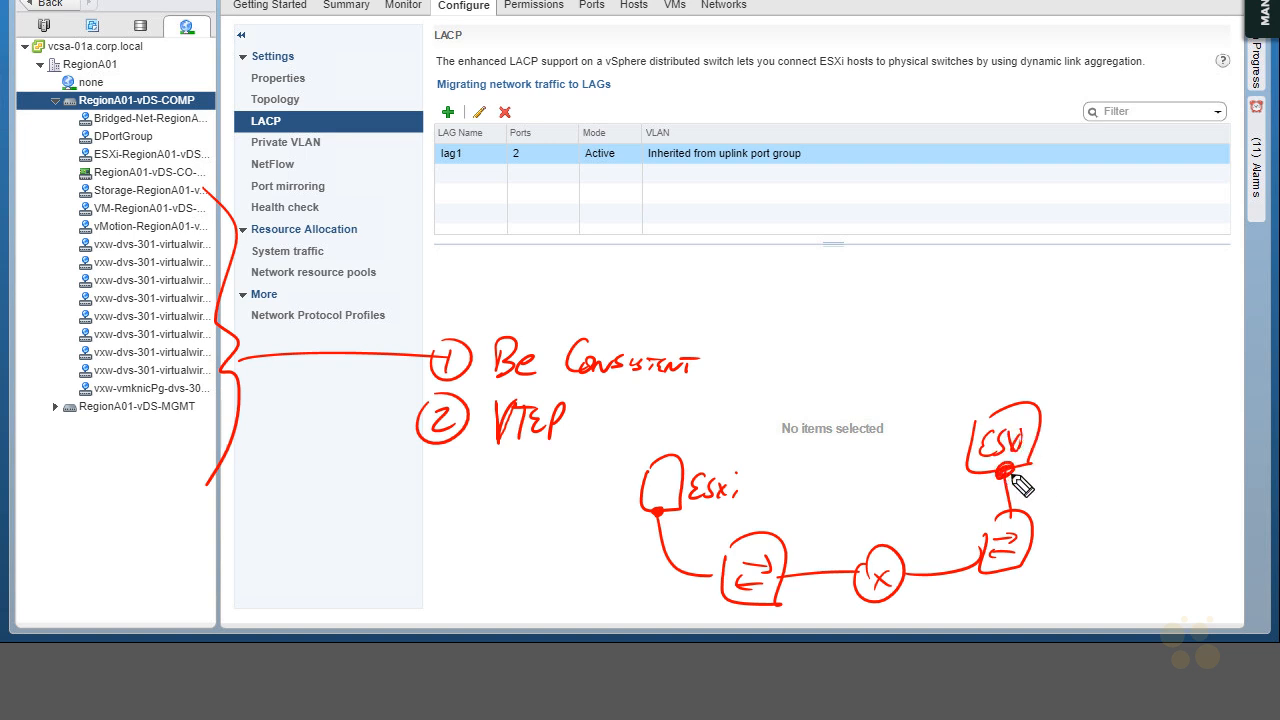
Link the first ESXi host's dot to the VTEP note with an arrow, make it "VTEPs" and add parallel links to the host's switch
{"action": "left_click_drag", "start_coordinate": [659, 511], "coordinate": [652, 515]}
{"action": "mouse_move", "coordinate": [655, 512]}
{"action": "left_mouse_down"}
{"action": "mouse_move", "coordinate": [517, 466]}
{"action": "mouse_move", "coordinate": [532, 468]}
{"action": "left_mouse_up"}
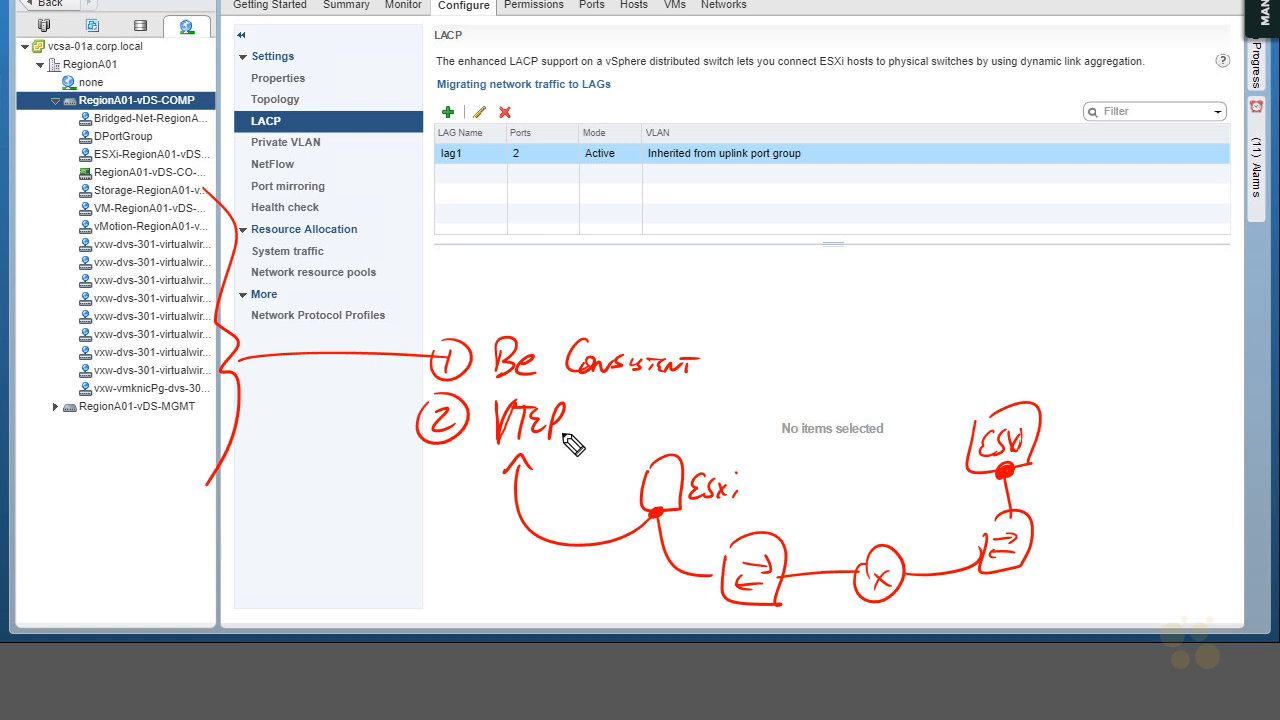
{"action": "left_click_drag", "start_coordinate": [561, 426], "coordinate": [566, 431]}
{"action": "left_click_drag", "start_coordinate": [658, 514], "coordinate": [718, 580]}
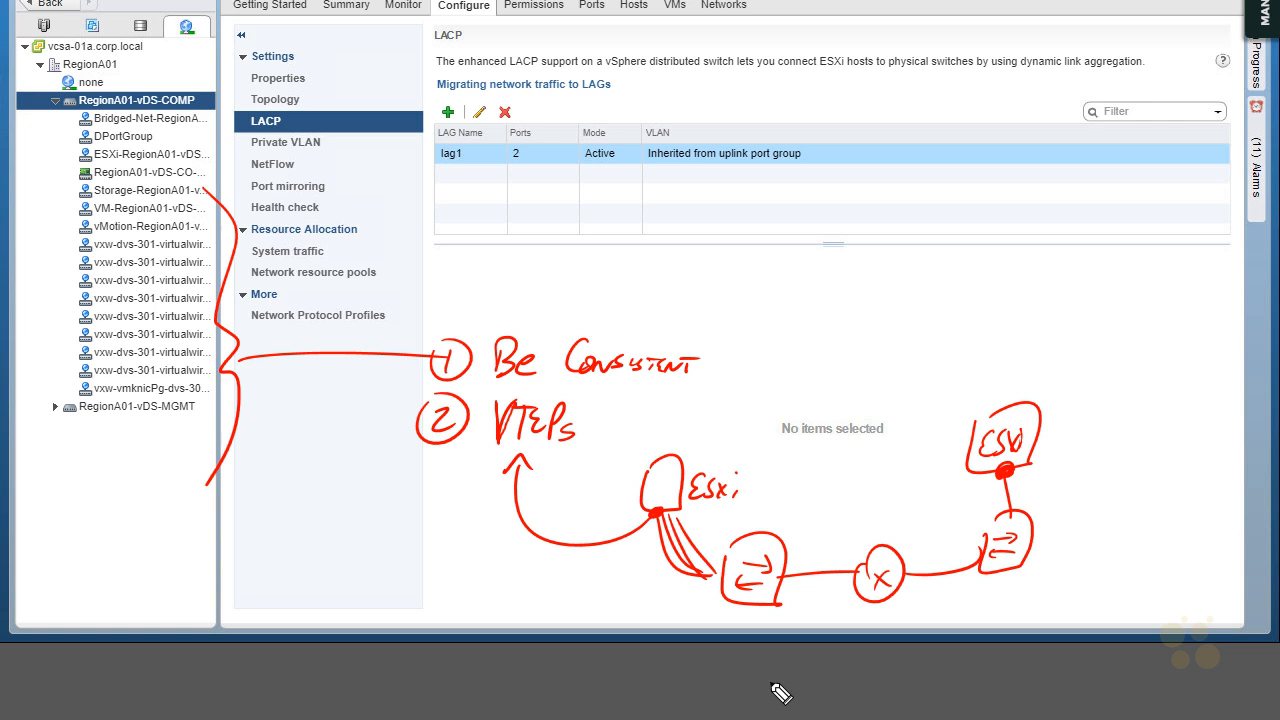
Add a small circled 1 beside "VTEPs" and write "(MAC Routing Dist)" next to that note
{"action": "left_click_drag", "start_coordinate": [476, 403], "coordinate": [480, 416]}
{"action": "left_click_drag", "start_coordinate": [472, 397], "coordinate": [470, 400]}
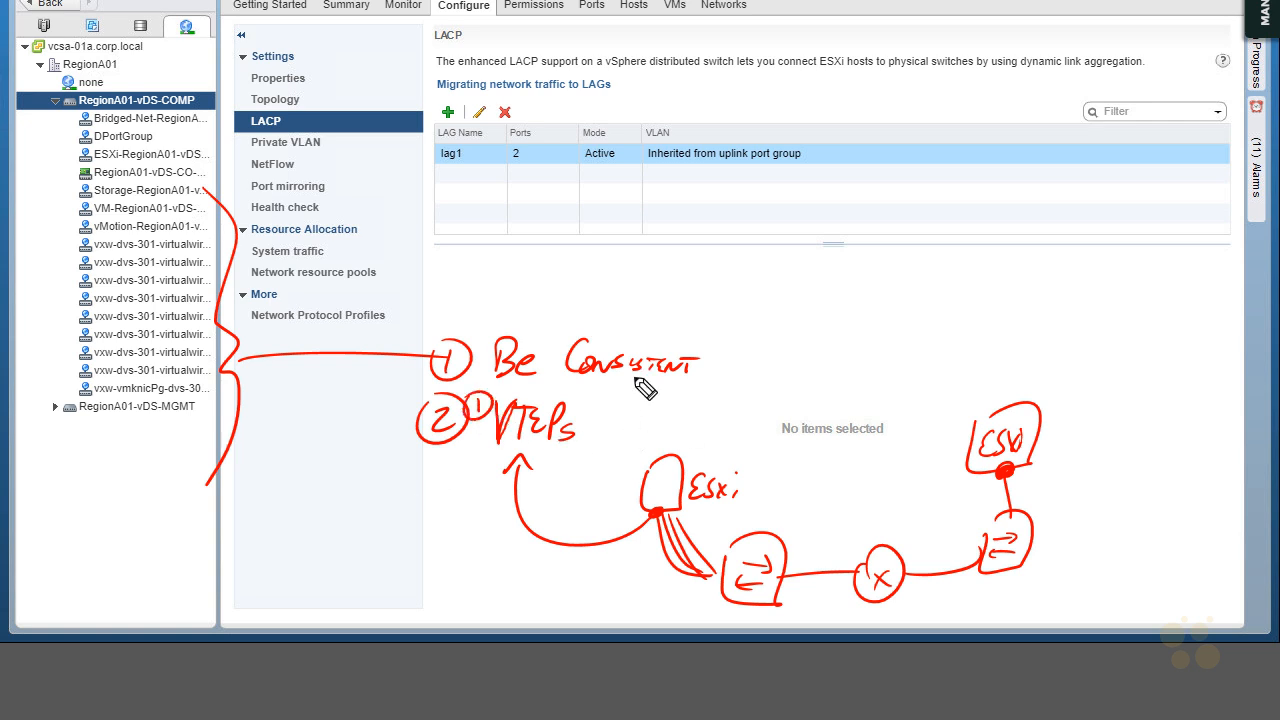
{"action": "left_click_drag", "start_coordinate": [672, 432], "coordinate": [710, 430]}
{"action": "mouse_move", "coordinate": [713, 432]}
{"action": "left_mouse_down"}
{"action": "mouse_move", "coordinate": [812, 430]}
{"action": "mouse_move", "coordinate": [837, 412]}
{"action": "mouse_move", "coordinate": [822, 418]}
{"action": "mouse_move", "coordinate": [870, 424]}
{"action": "mouse_move", "coordinate": [930, 404]}
{"action": "mouse_move", "coordinate": [934, 436]}
{"action": "left_mouse_up"}
{"action": "left_click_drag", "start_coordinate": [684, 386], "coordinate": [668, 432]}
Draw parallel links between the second ESXi host and its switch and write "4 VTEP" above the router
{"action": "left_click_drag", "start_coordinate": [989, 493], "coordinate": [1003, 516]}
{"action": "left_click_drag", "start_coordinate": [983, 474], "coordinate": [991, 519]}
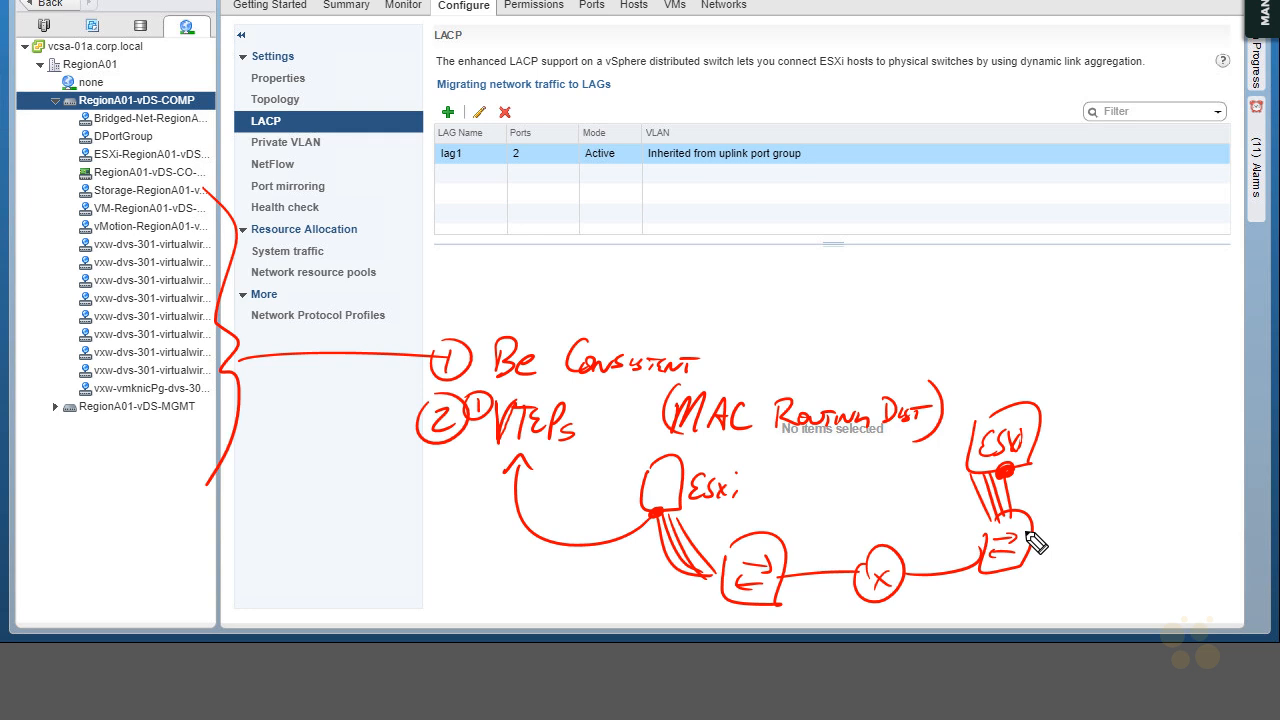
{"action": "mouse_move", "coordinate": [898, 480]}
{"action": "left_mouse_down"}
{"action": "mouse_move", "coordinate": [910, 493]}
{"action": "mouse_move", "coordinate": [893, 513]}
{"action": "mouse_move", "coordinate": [899, 530]}
{"action": "mouse_move", "coordinate": [920, 514]}
{"action": "left_mouse_up"}
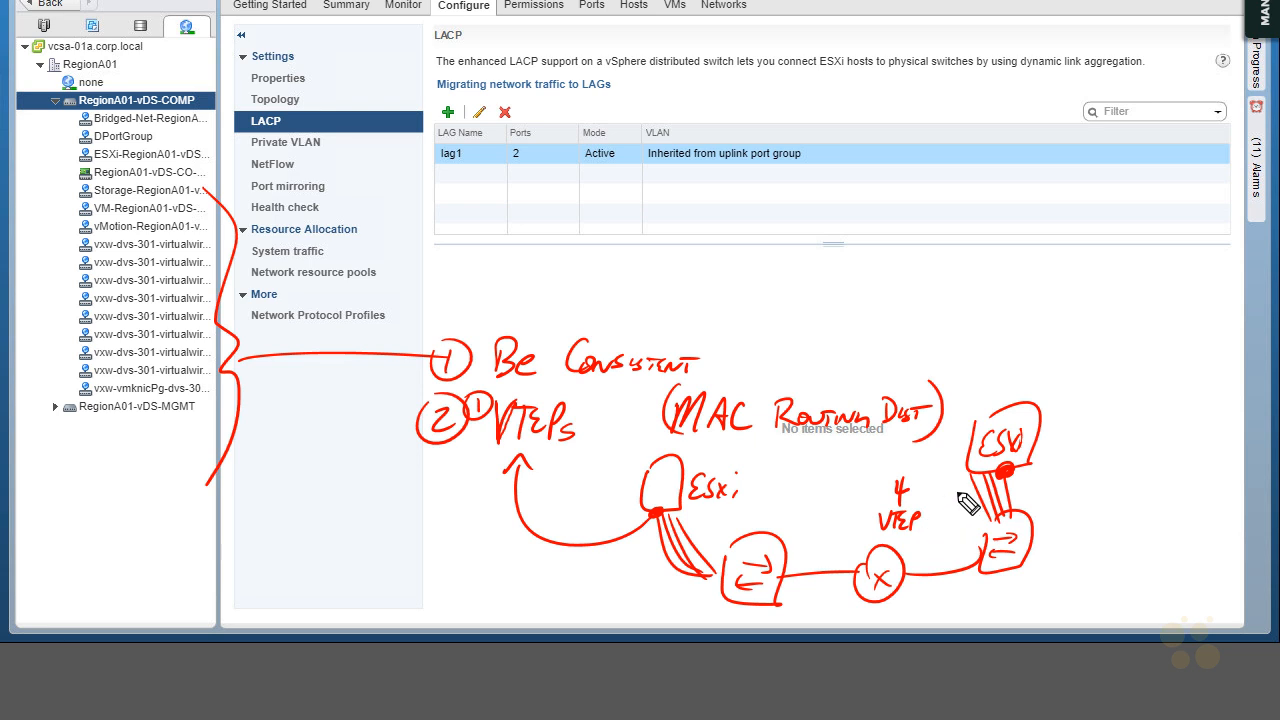